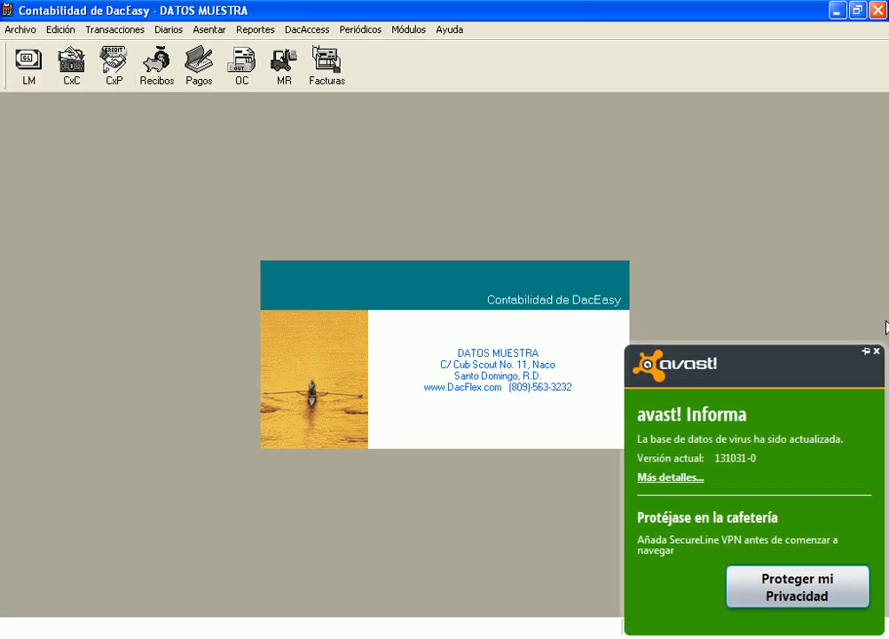
Dismiss the avast update notice and bring up the Edición menu
left_click(877, 352)
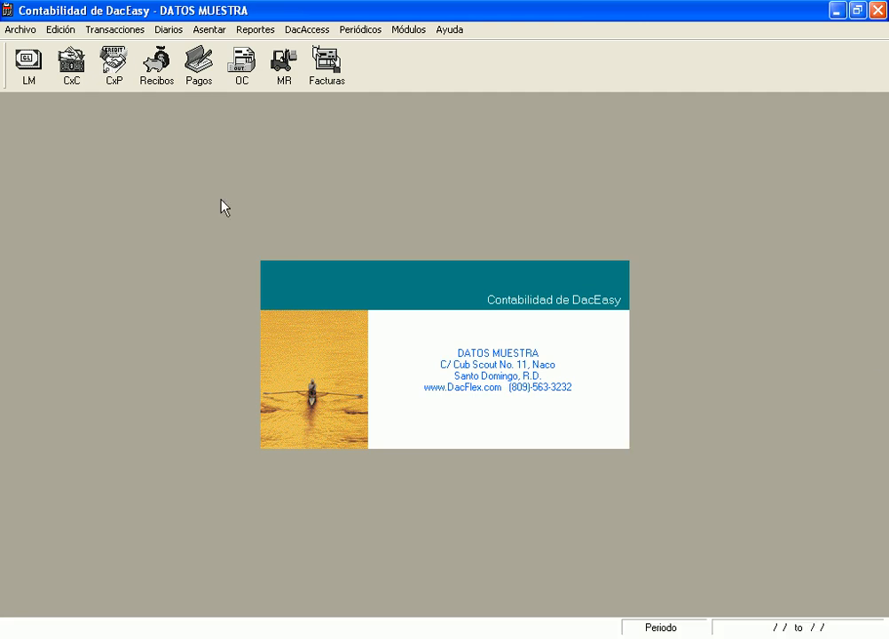
left_click(58, 34)
Open Configuración Fácil from Archivo and choose 'Introduzca Clientes' in the setup checklist
mouse_move(17, 29)
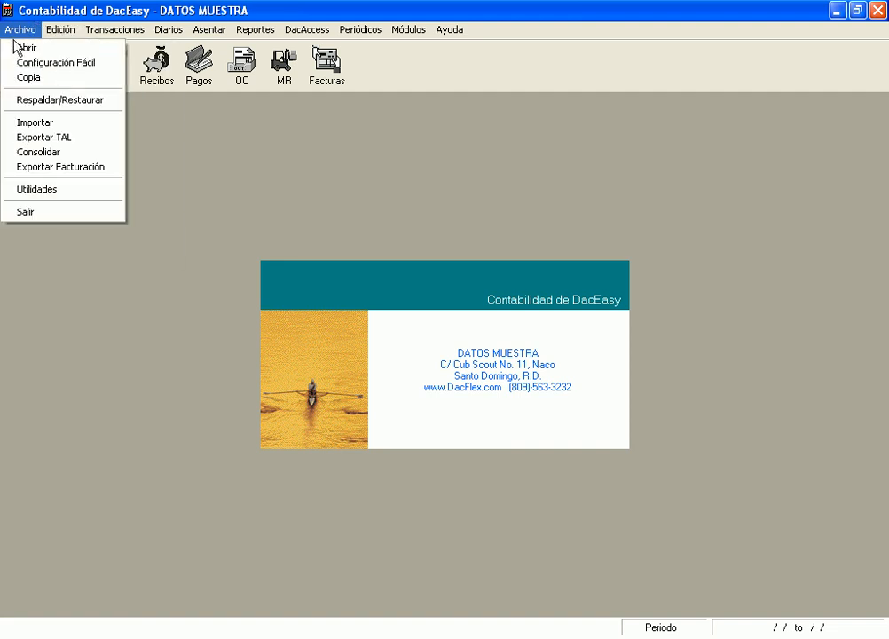
left_click(45, 63)
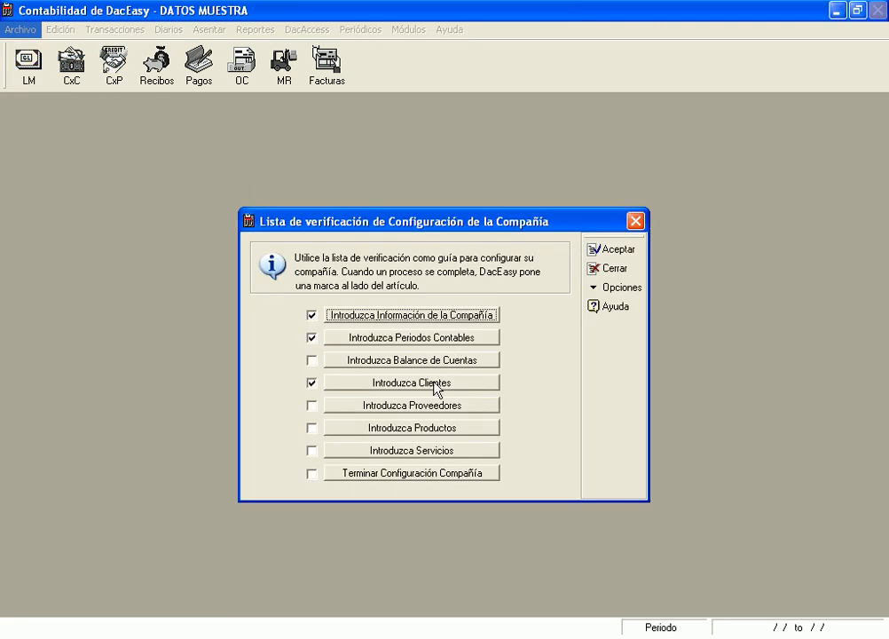
left_click(405, 384)
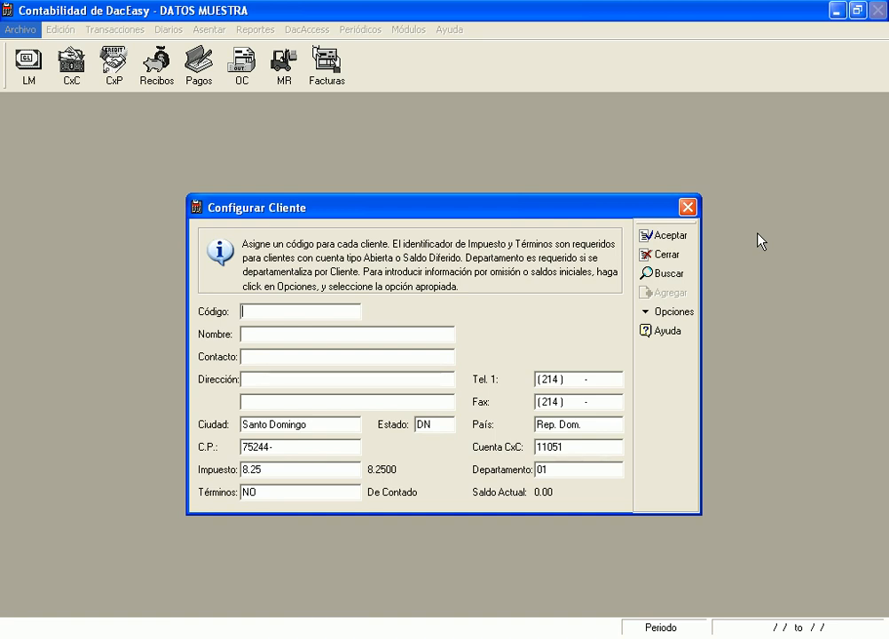
Fill in the customer code, customer's name, contact person's name and a two-line street address
type("JM")
left_click(318, 334)
type("jua")
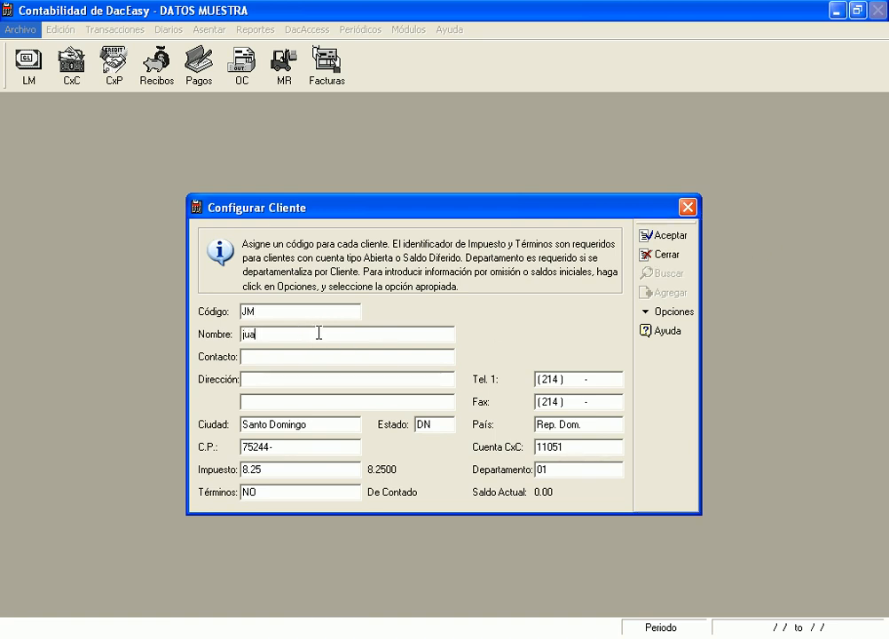
type("n manuel")
key("Tab")
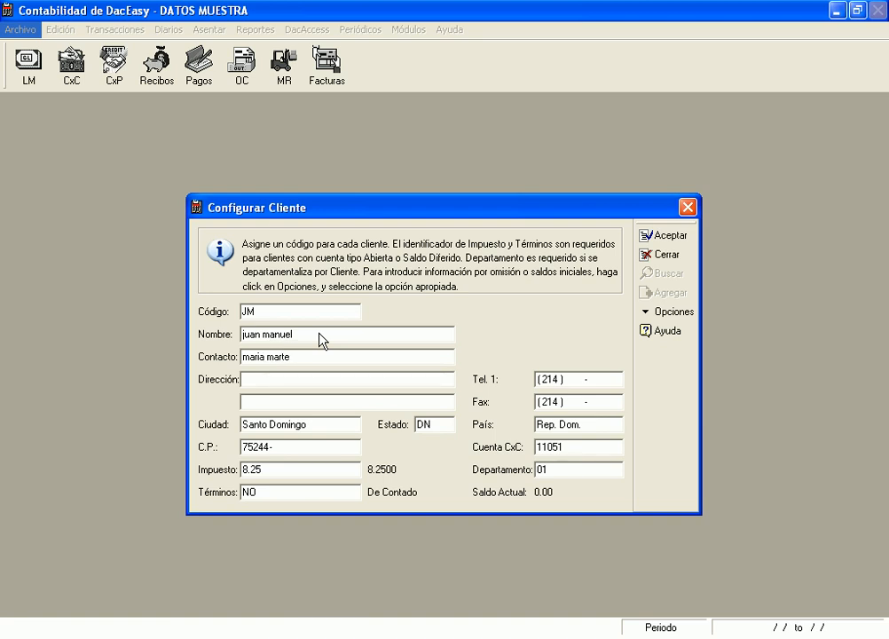
key("Tab")
type("calle el sol esq. las estrella")
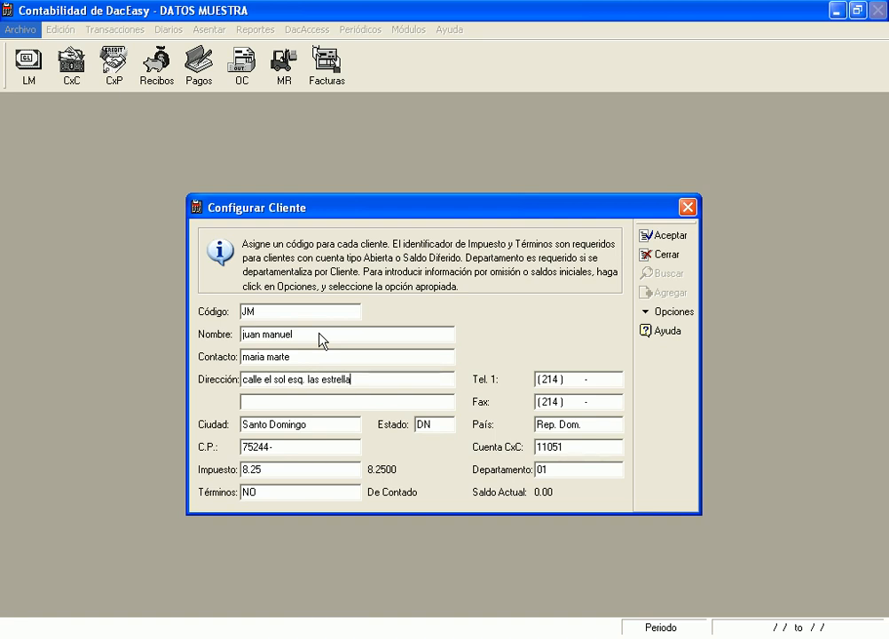
type(".")
key("Tab")
type("del sector universo")
Keep the default city, state and phone fields, then save the customer with tax code 8.25
key("Tab")
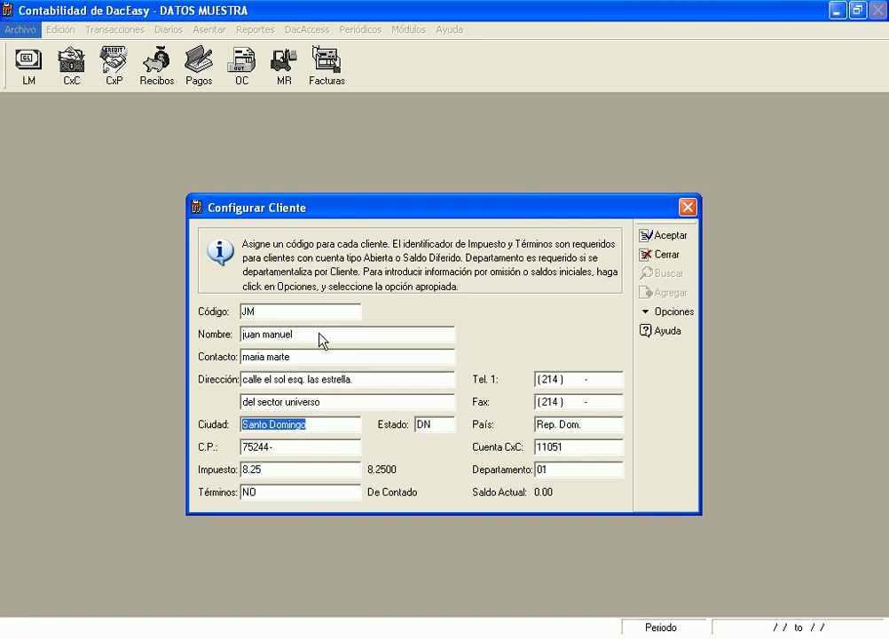
key("Tab")
key("Tab")
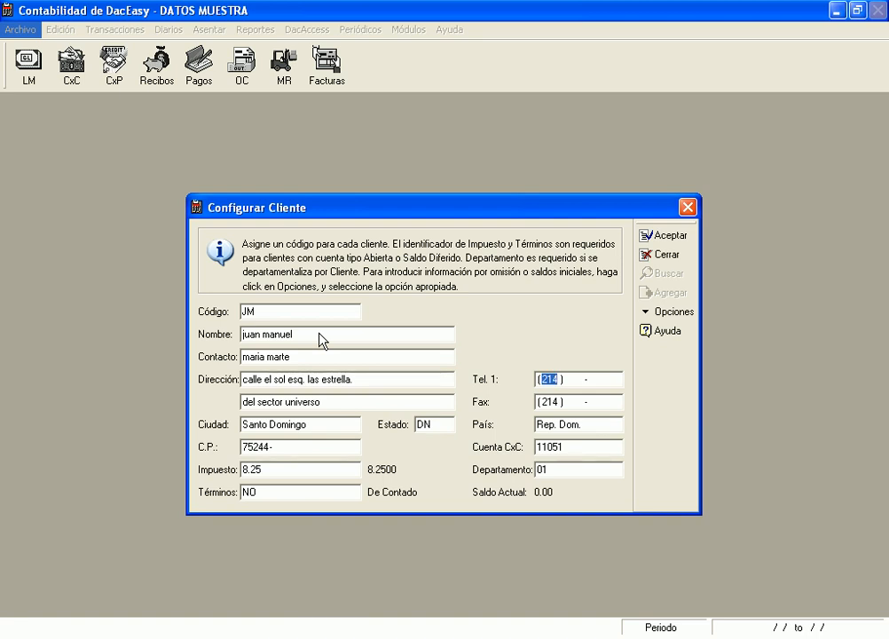
key("Tab")
key("Tab")
key("Tab")
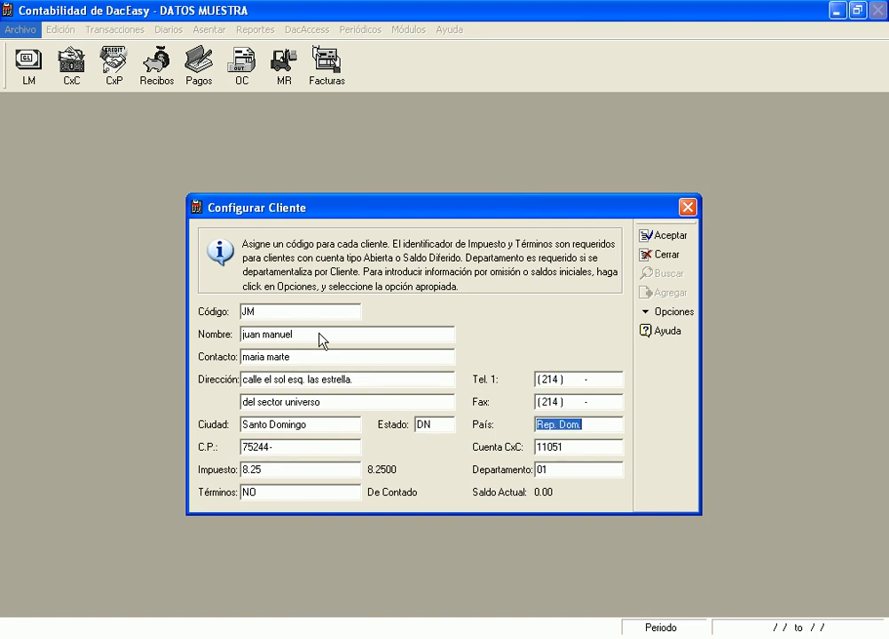
key("Tab")
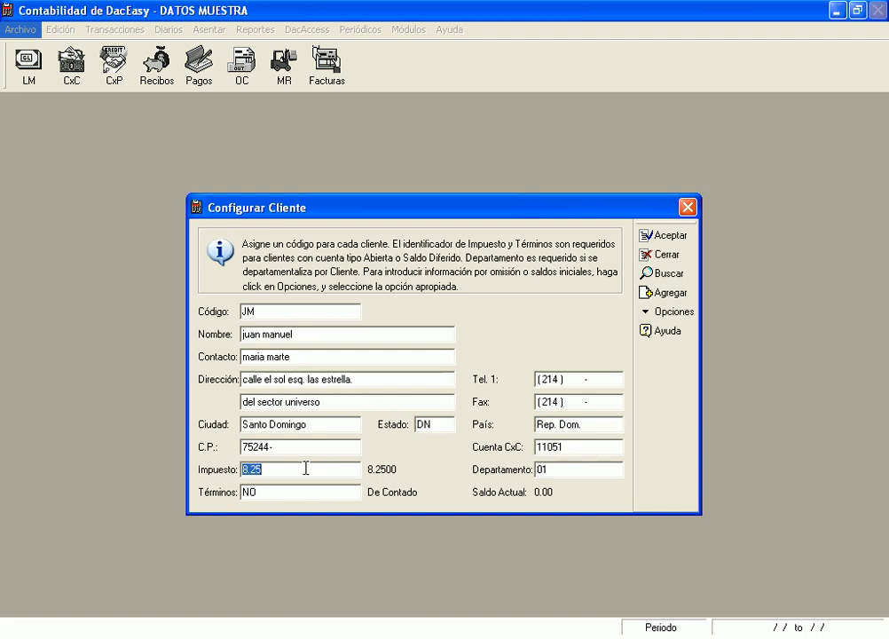
key("F2")
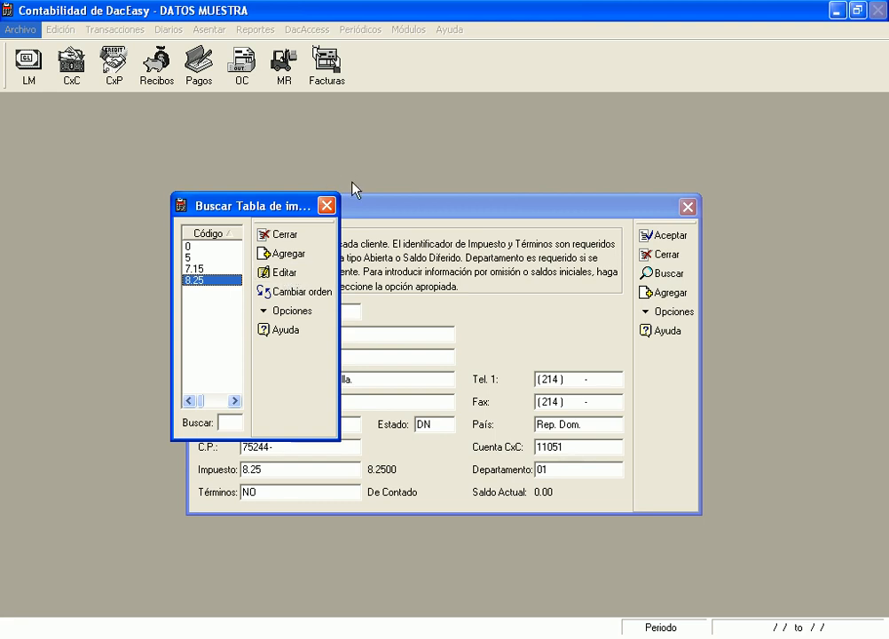
left_click(326, 205)
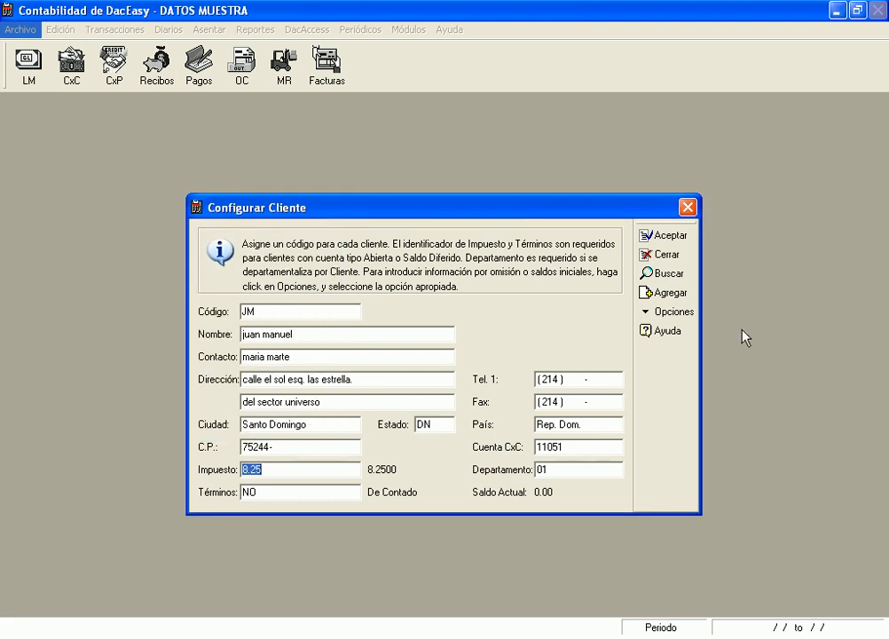
left_click(670, 235)
key("Escape")
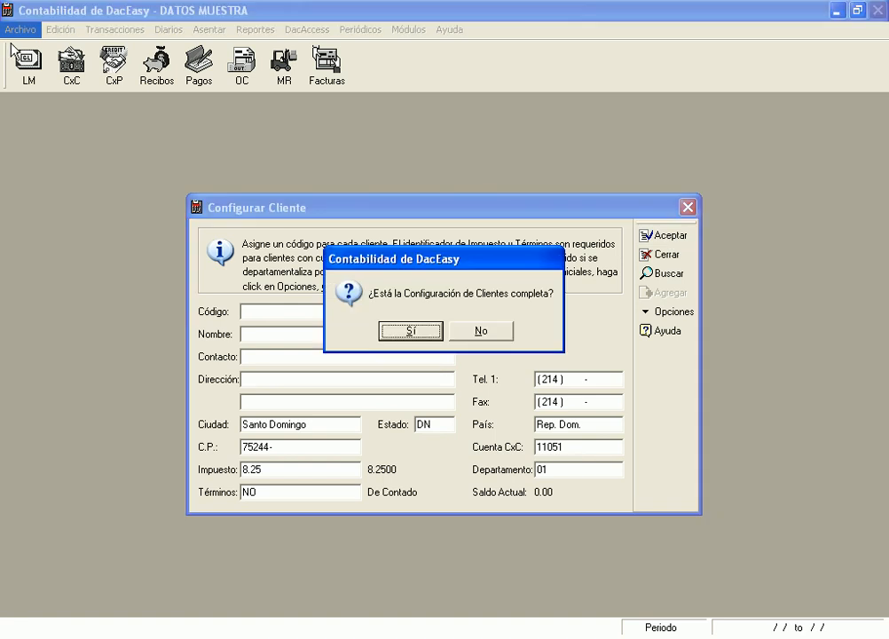
Mark customer setup complete, close the checklist, and open the Edición > Tablas > Impuesto editor
left_click(411, 331)
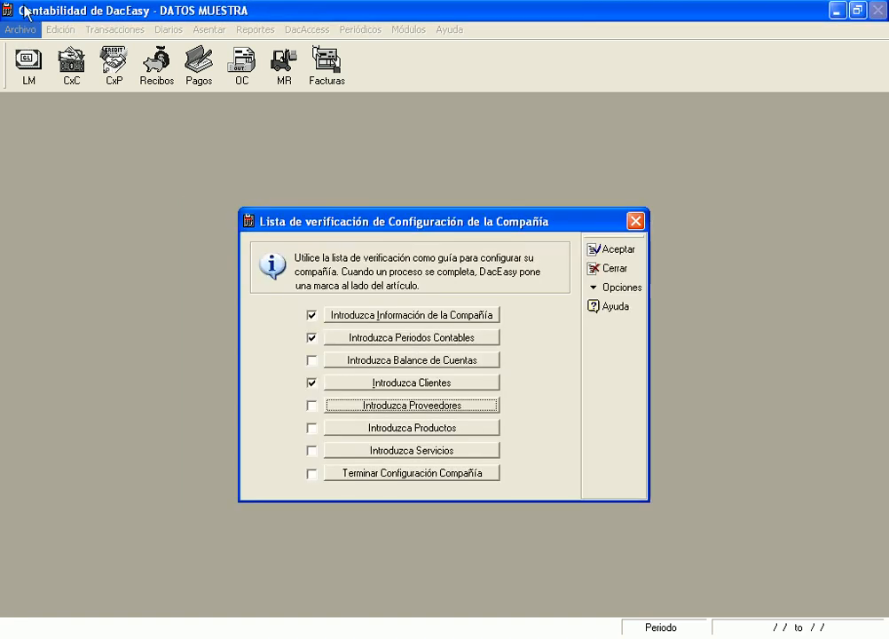
left_click(637, 220)
left_click(34, 31)
mouse_move(62, 33)
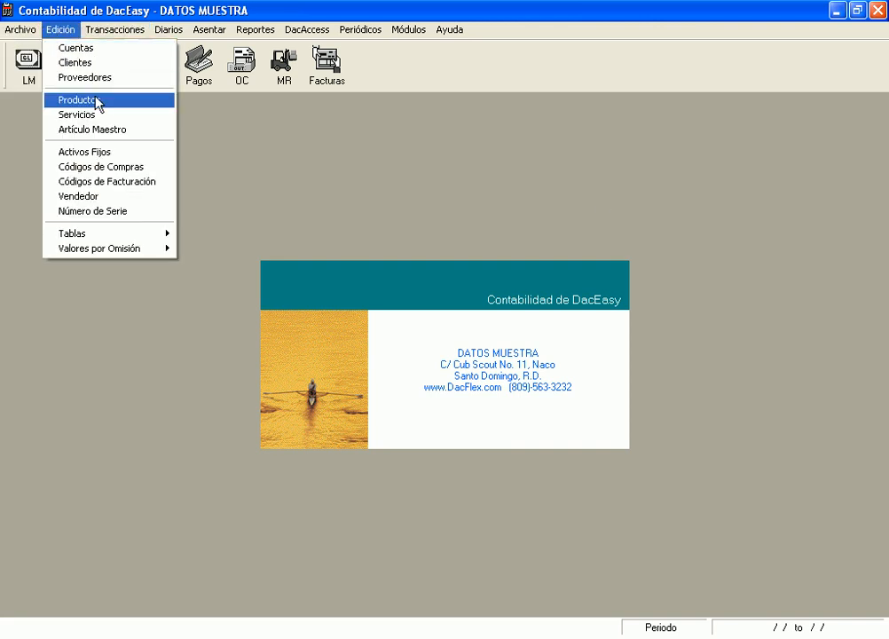
mouse_move(164, 234)
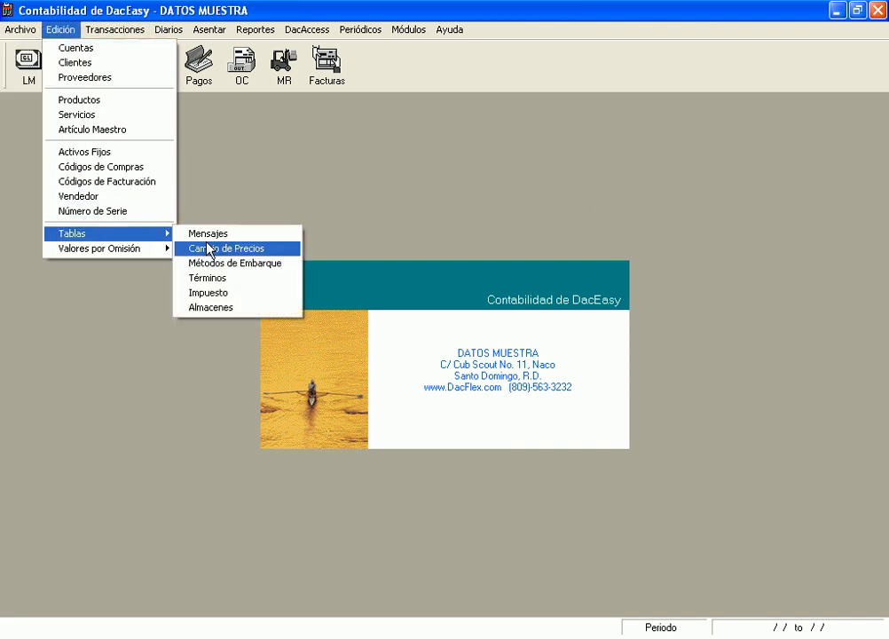
left_click(213, 294)
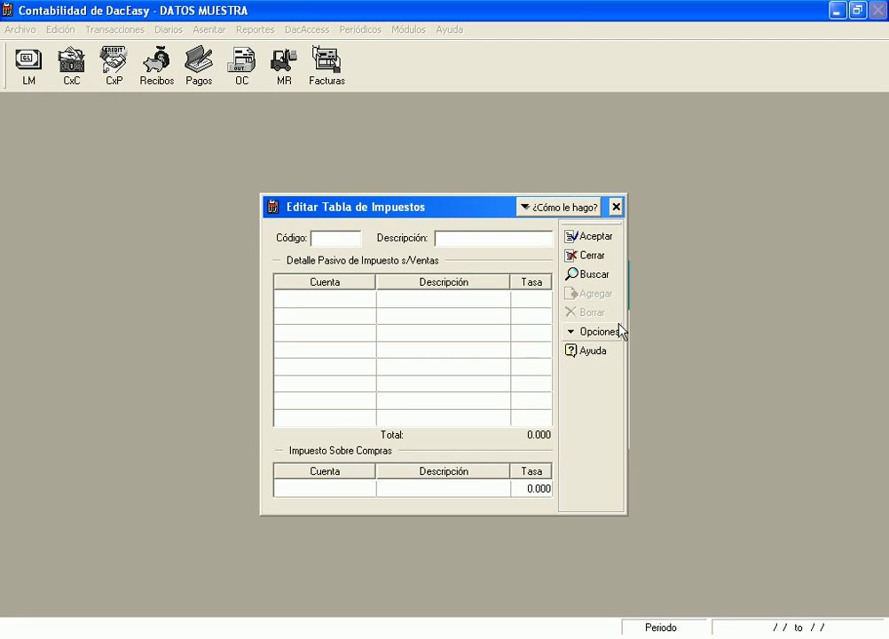
Load the existing tax codes 0 and then 5 from the Buscar list to review them
key("F2")
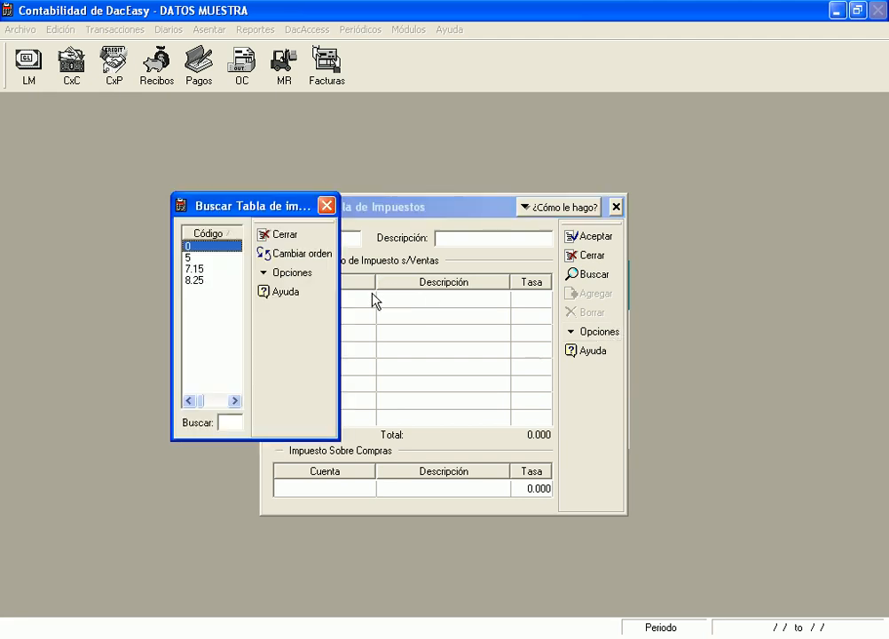
key("Return")
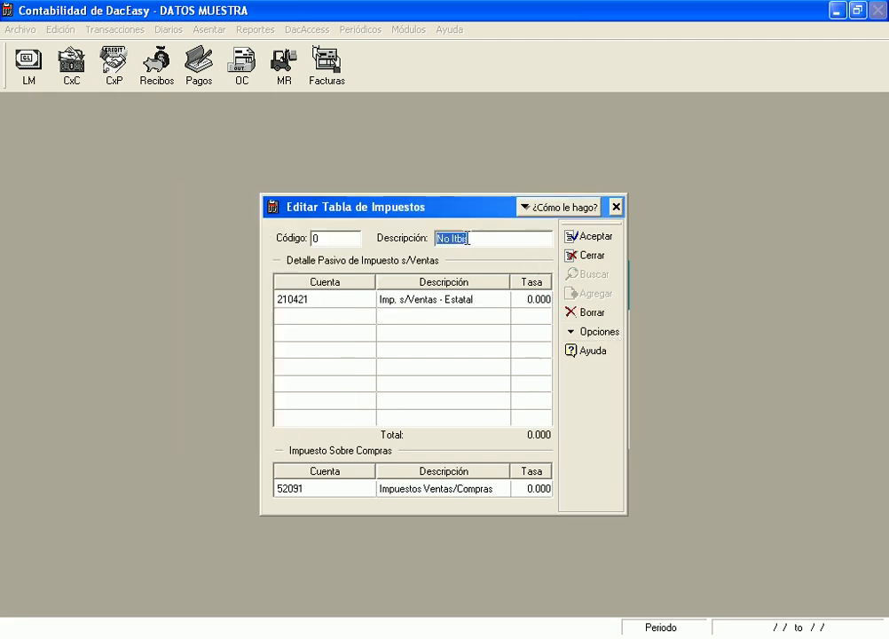
left_click(330, 239)
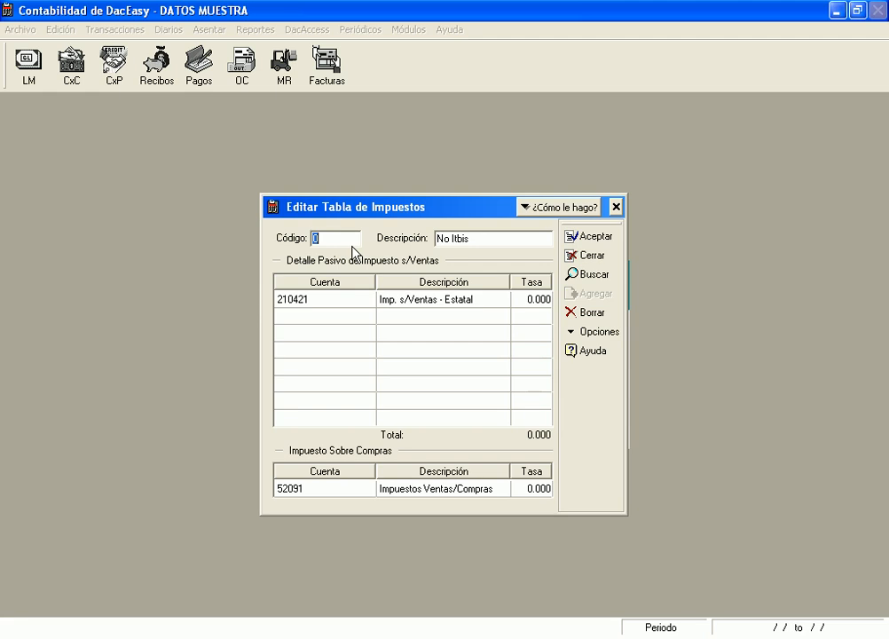
key("F2")
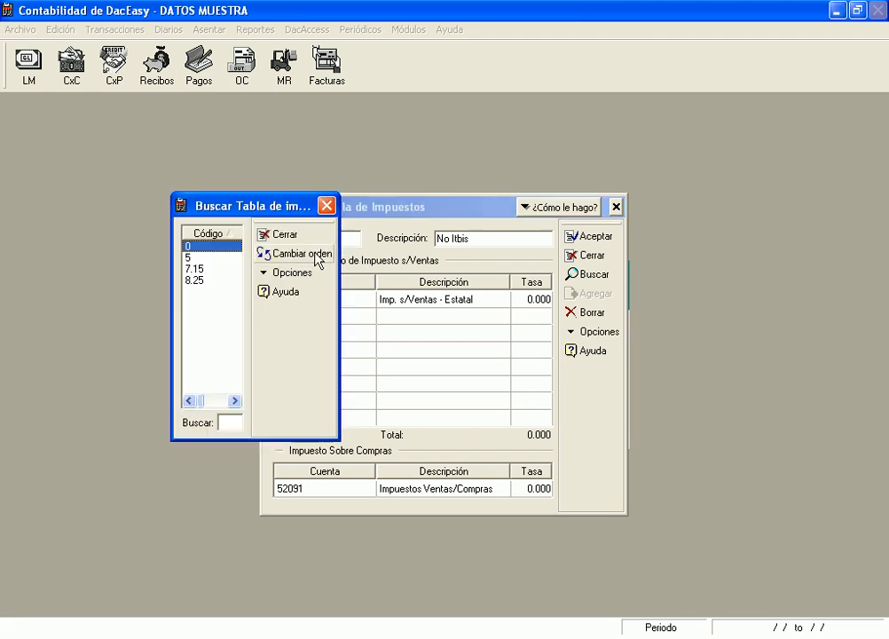
left_click(189, 257)
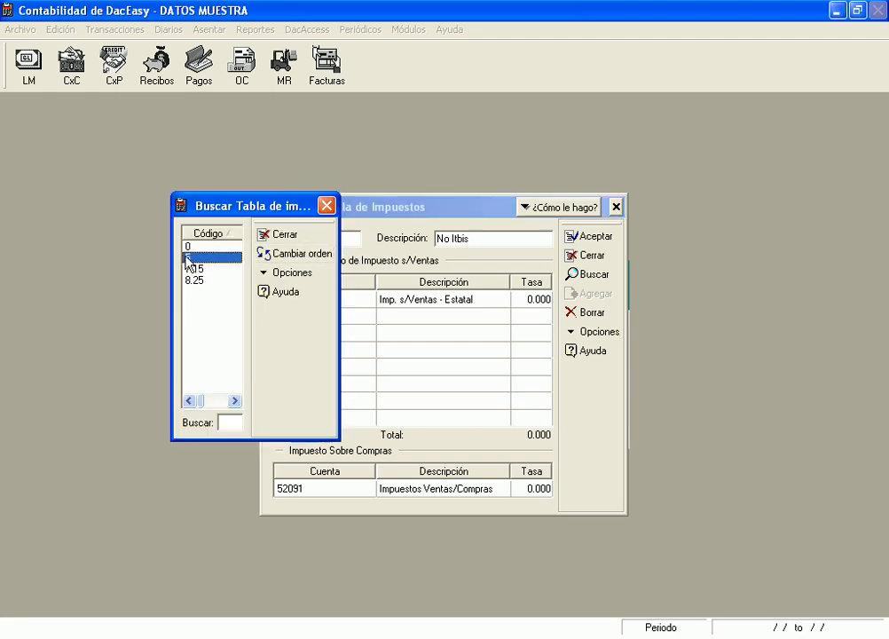
key("Return")
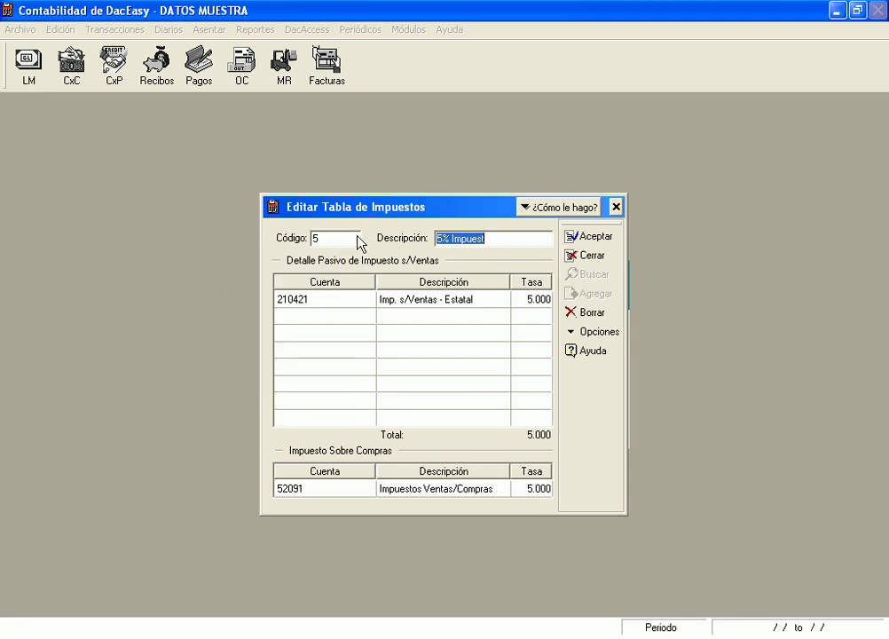
Replace the code with 10 to begin a new blank tax code 10
left_click(334, 242)
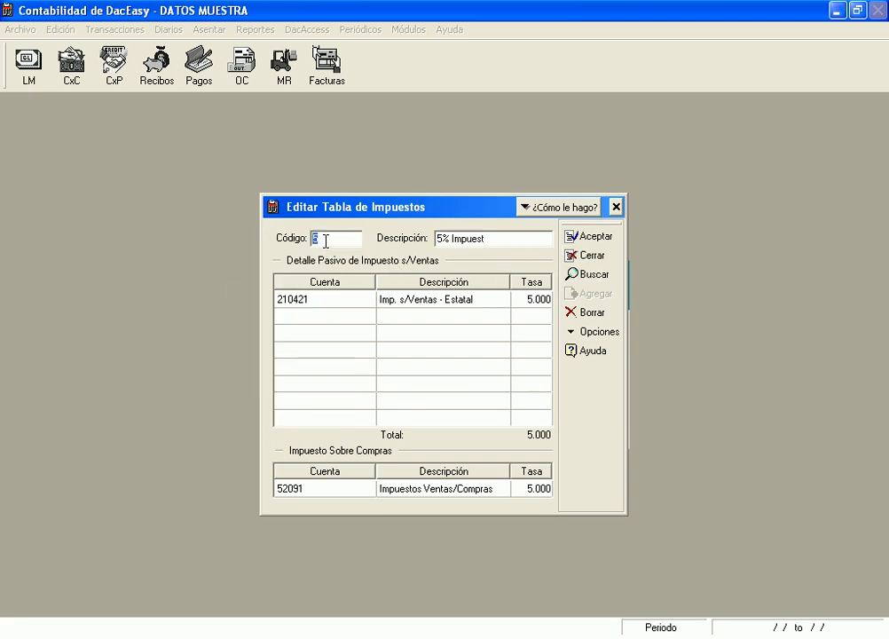
type("10")
left_click(442, 240)
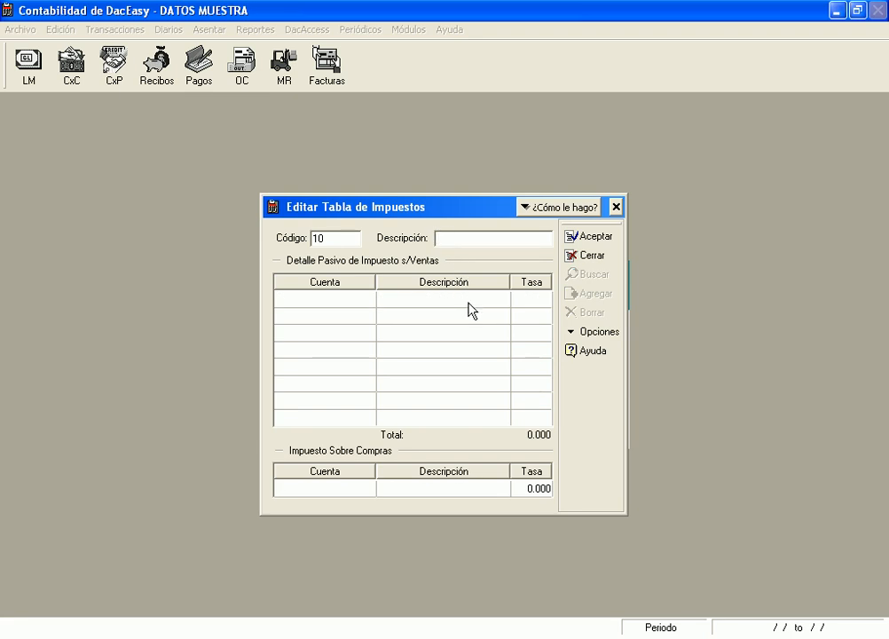
Describe tax code 10 as '10%' and try saving, dismissing Error #475 about missing tax accounts
type("10%")
key("Tab")
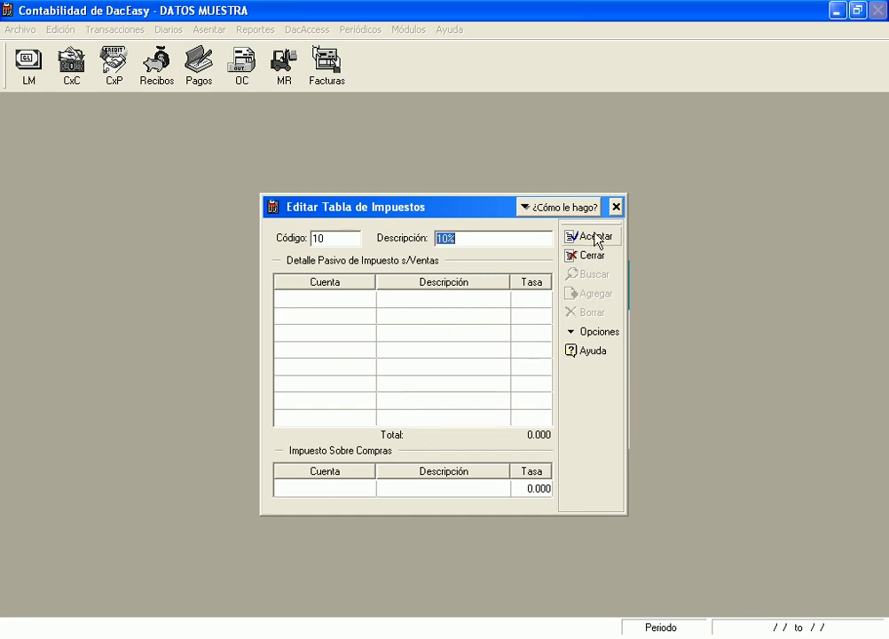
left_click(476, 484)
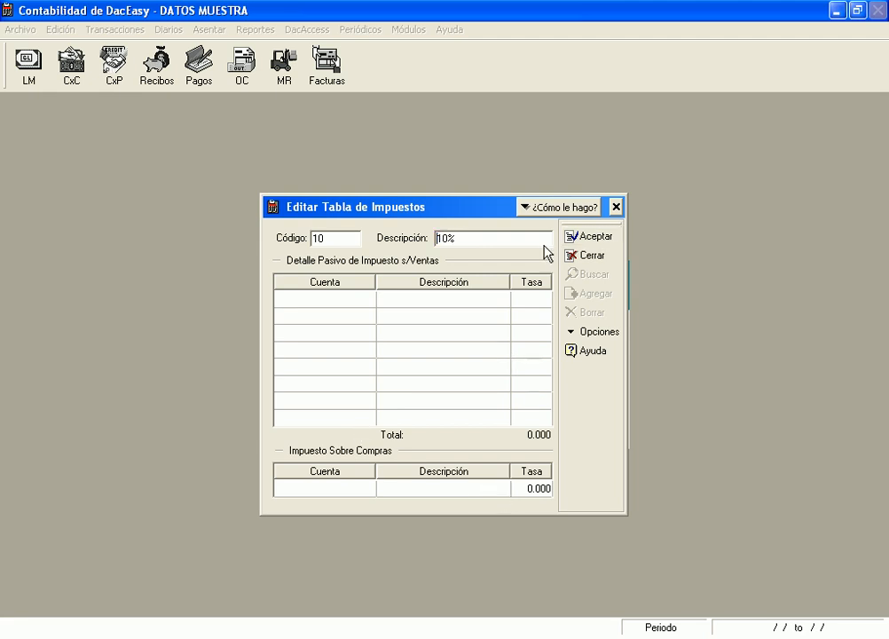
left_click(603, 236)
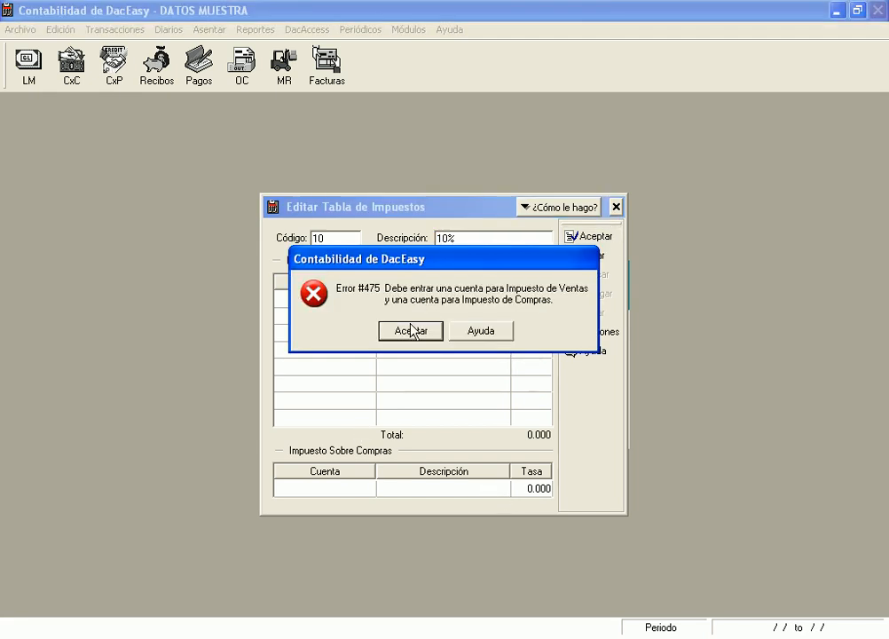
key("Return")
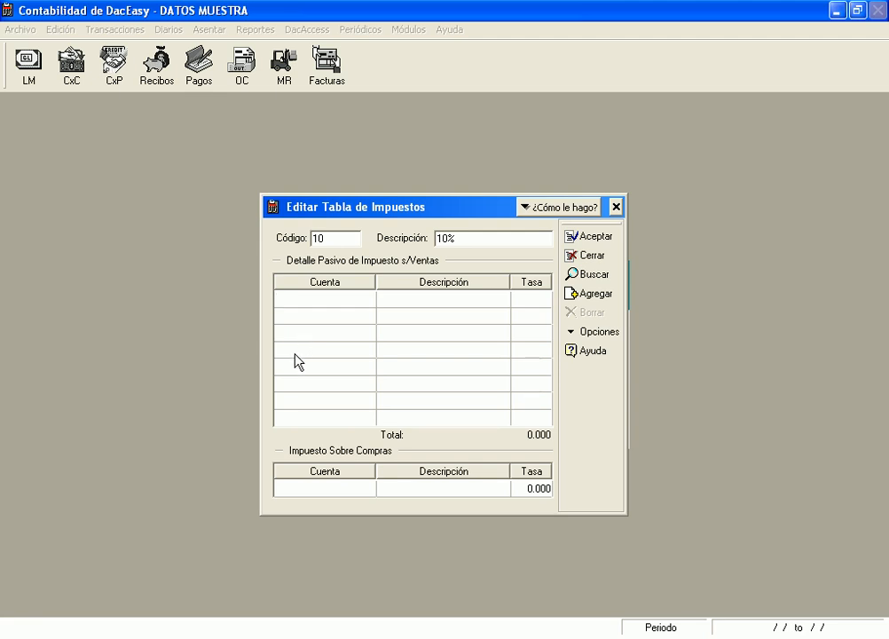
Search the accounts for 'IMPUESTO' and put account 54 at rate 10 in the sales tax row
key("F2")
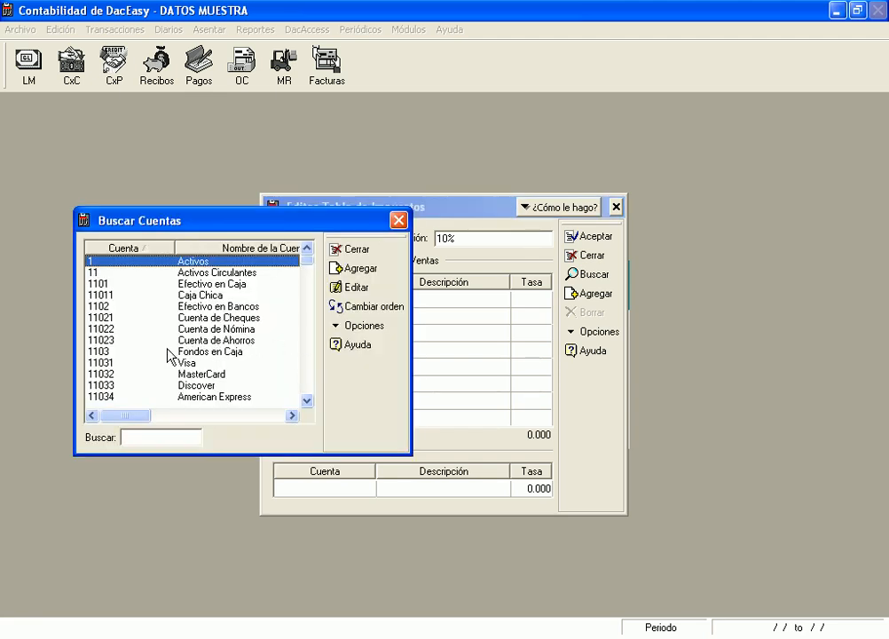
key("Down")
key("Down")
key("Down")
key("Down")
key("Down")
key("Down")
key("Down")
key("Down")
key("Down")
key("Down")
key("Down")
key("Down")
key("Down")
key("Down")
key("Down")
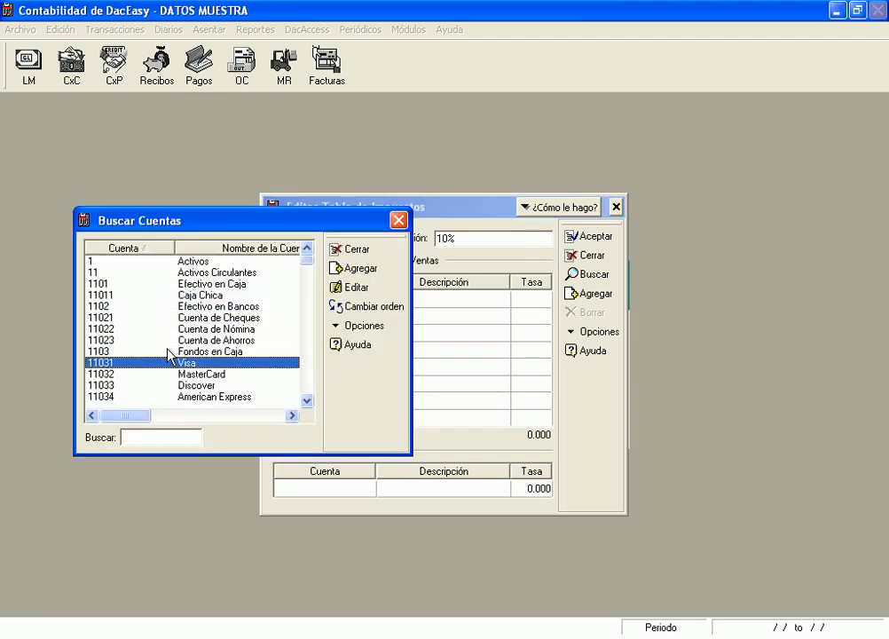
key("Down")
key("Down")
key("Down")
key("Down")
key("Down")
key("Down")
key("Down")
key("Down")
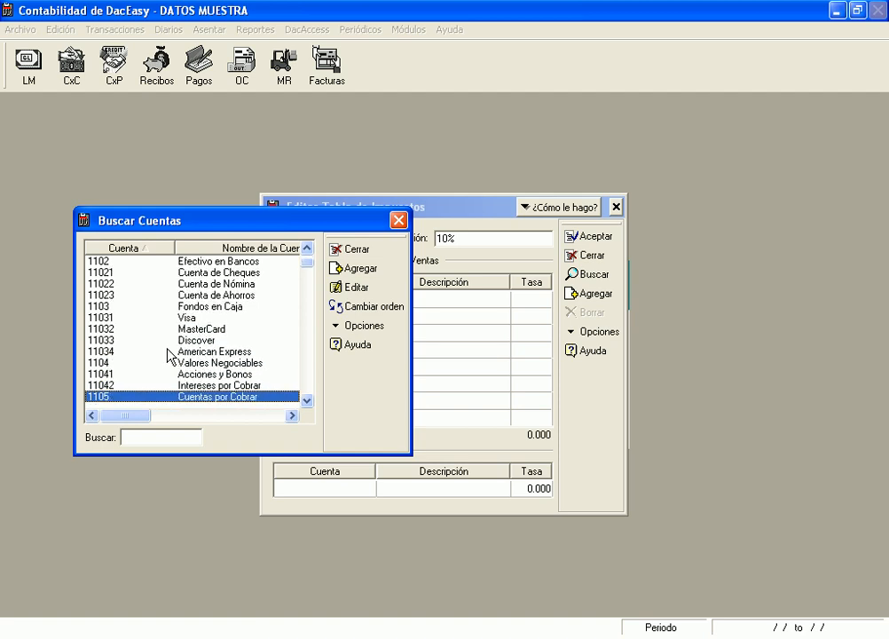
key("Down")
key("Down")
key("Down")
key("Down")
key("Down")
key("Down")
key("Down")
key("Down")
key("Down")
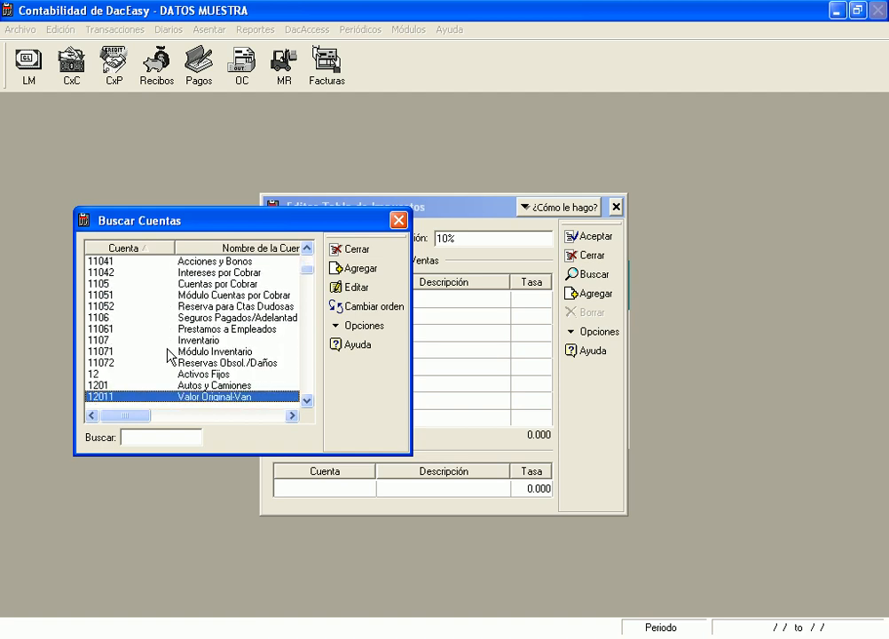
key("Down")
key("Down")
key("Down")
key("Down")
key("Down")
key("Down")
key("Down")
key("Down")
key("Down")
key("Down")
key("Down")
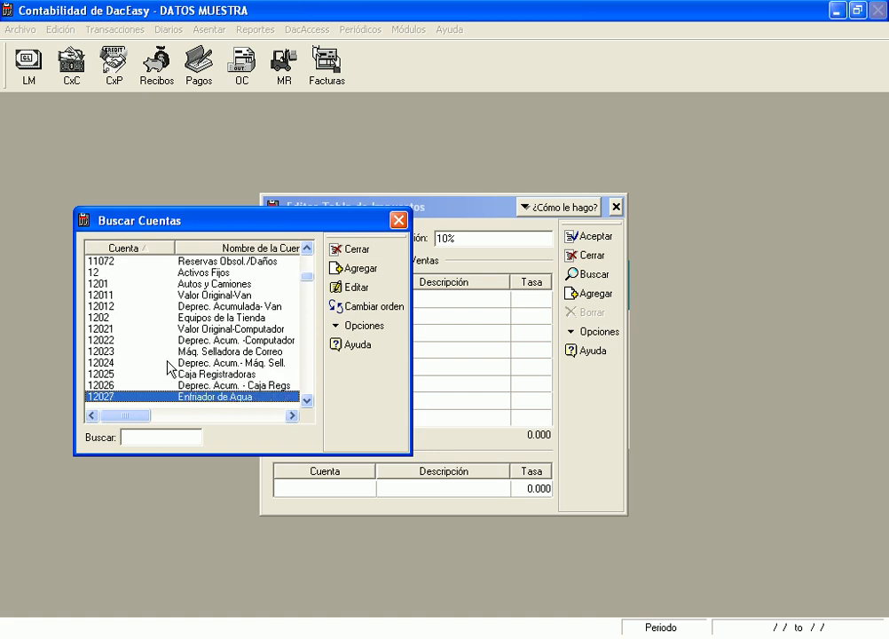
key("Down")
key("Down")
key("Down")
key("Down")
key("Down")
key("Down")
key("Down")
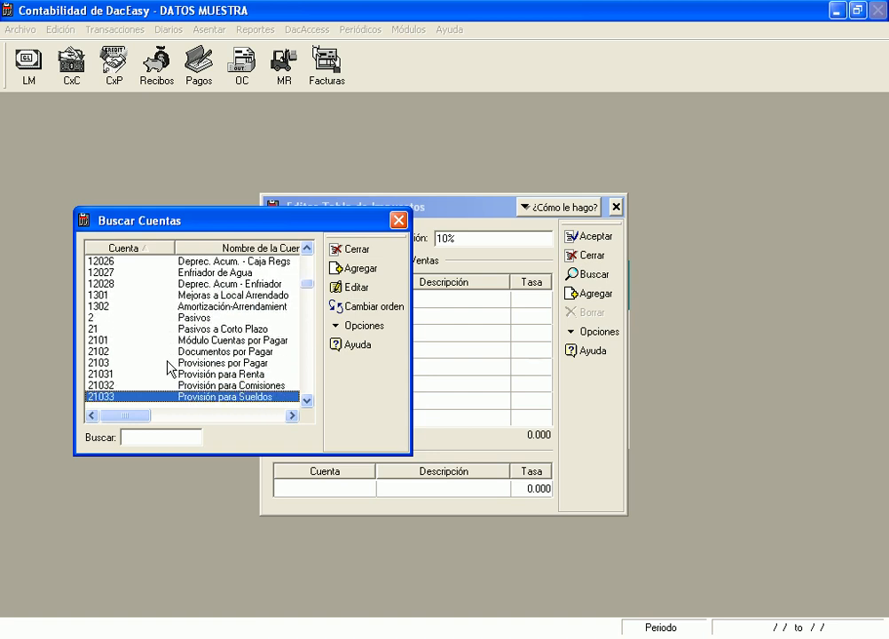
type("II")
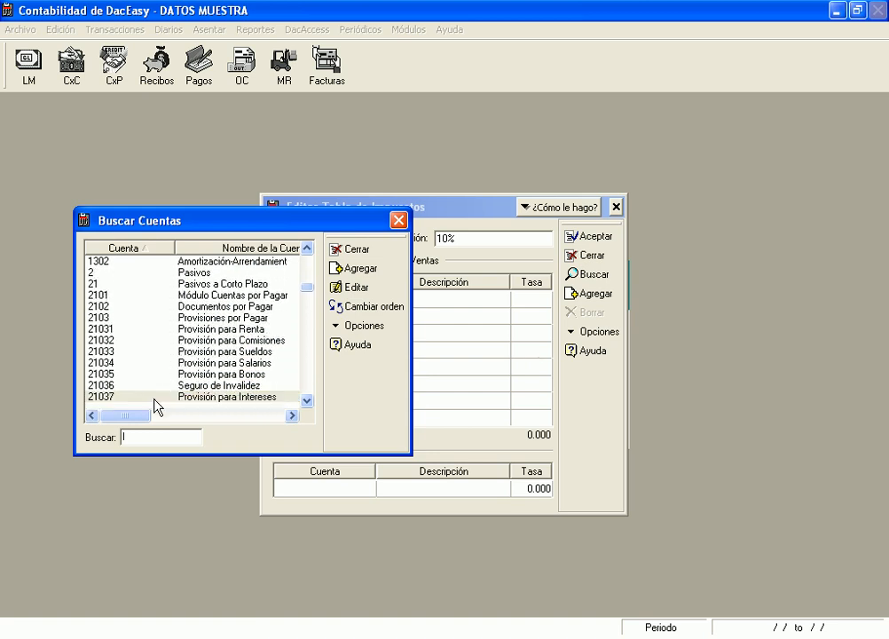
left_click(194, 361)
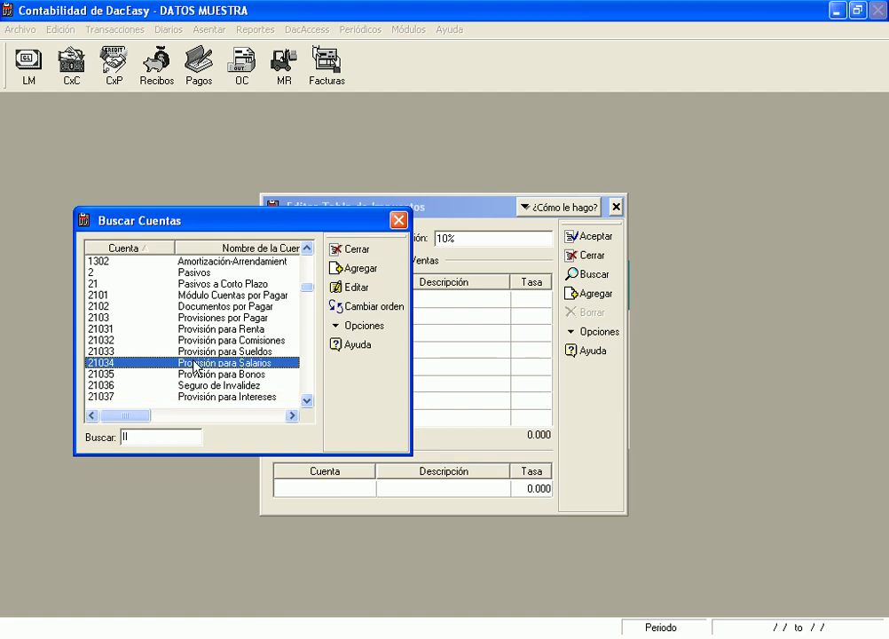
left_click(150, 435)
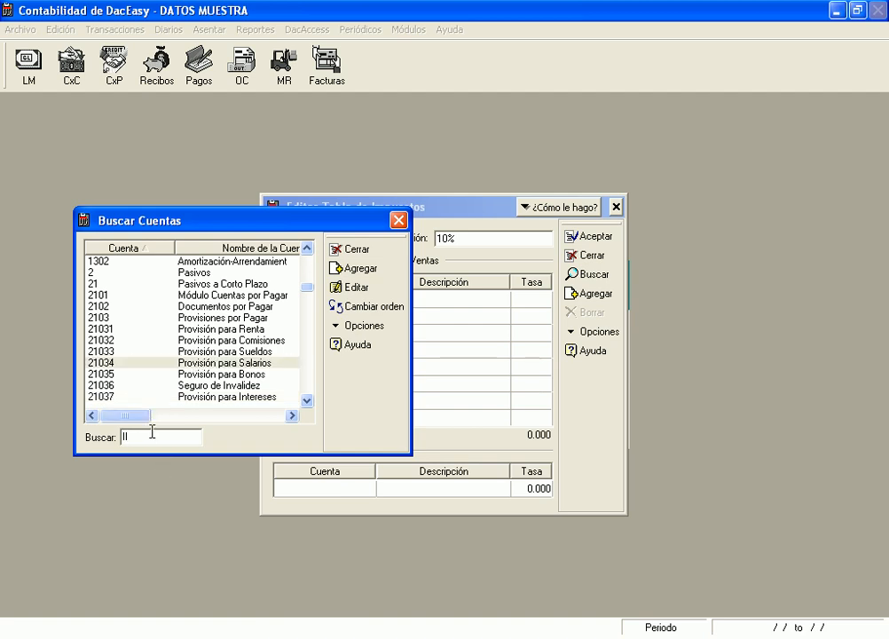
key("BackSpace")
key("BackSpace")
type("IMPUESTO")
key("Return")
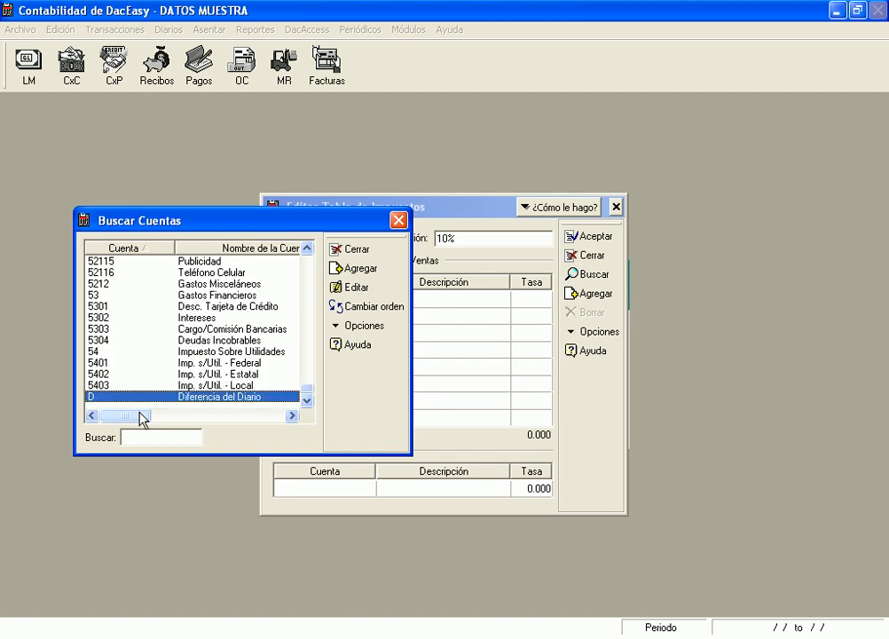
left_click(248, 352)
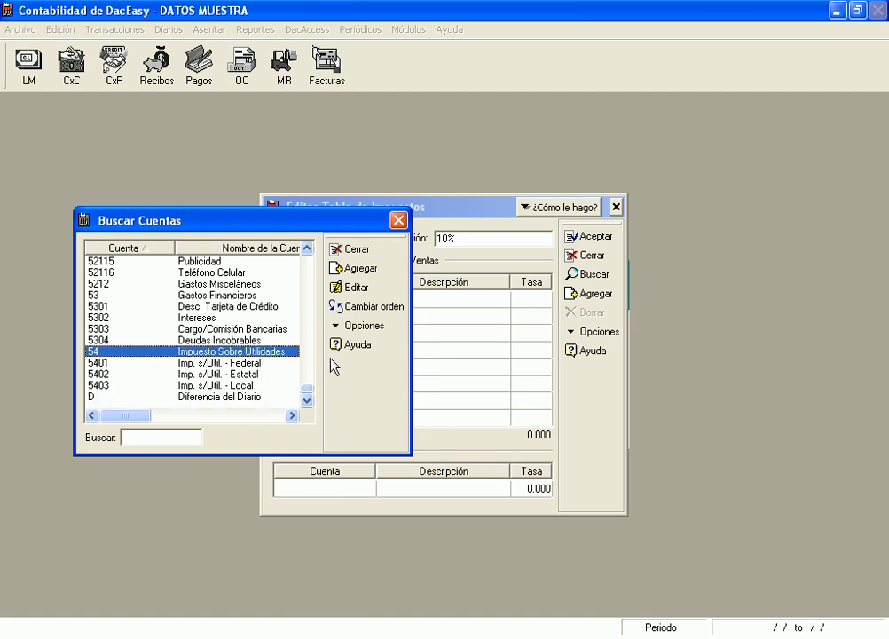
key("Return")
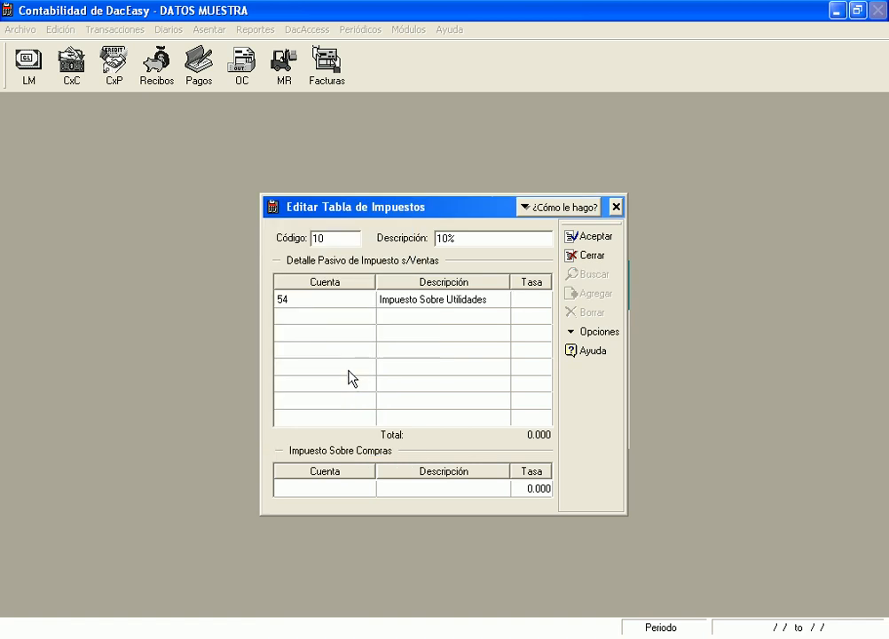
type("10")
key("Return")
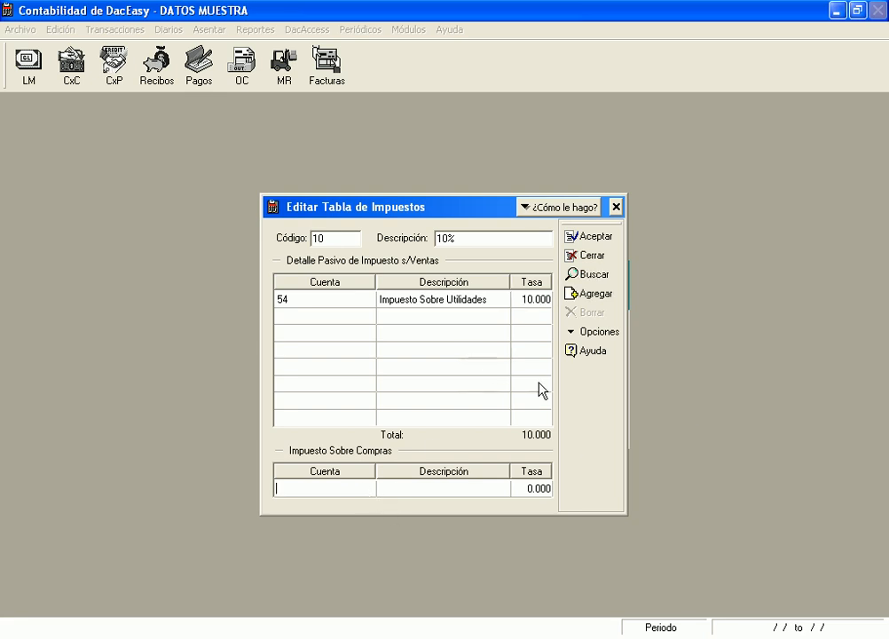
Put account 5402 at rate 10 in the purchase tax row; saving fails on a not-a-detail-account error
key("F2")
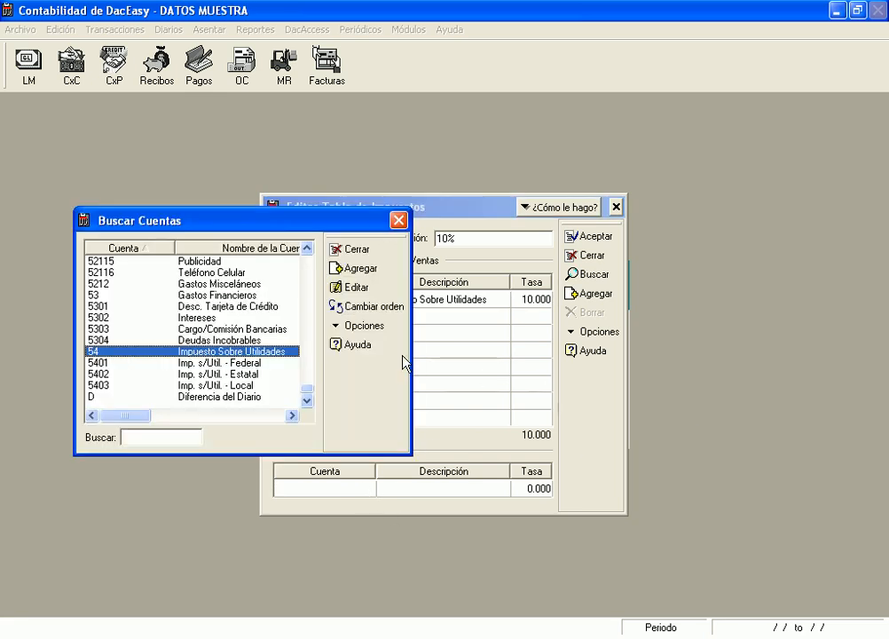
left_click(278, 363)
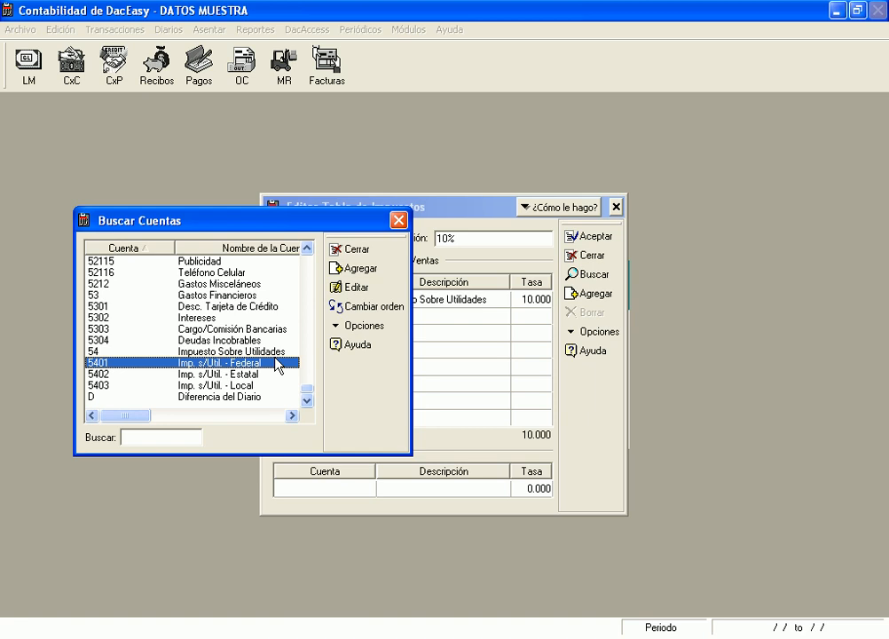
left_click(260, 376)
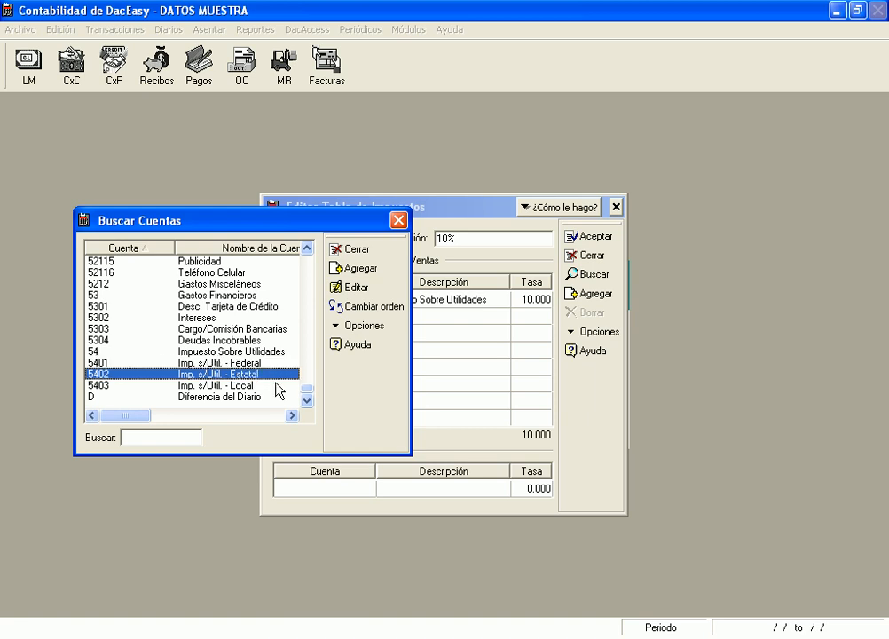
key("Return")
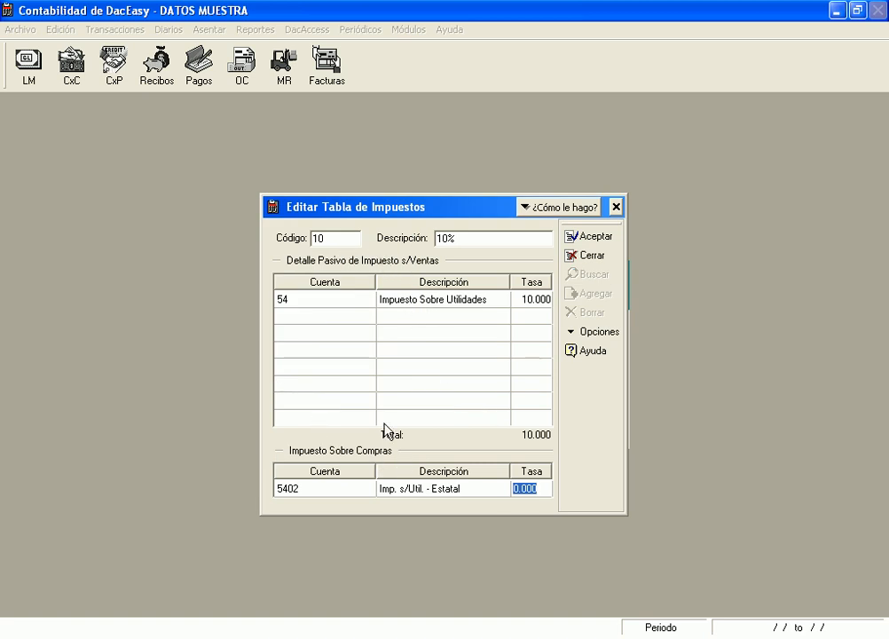
type("10")
left_click(602, 238)
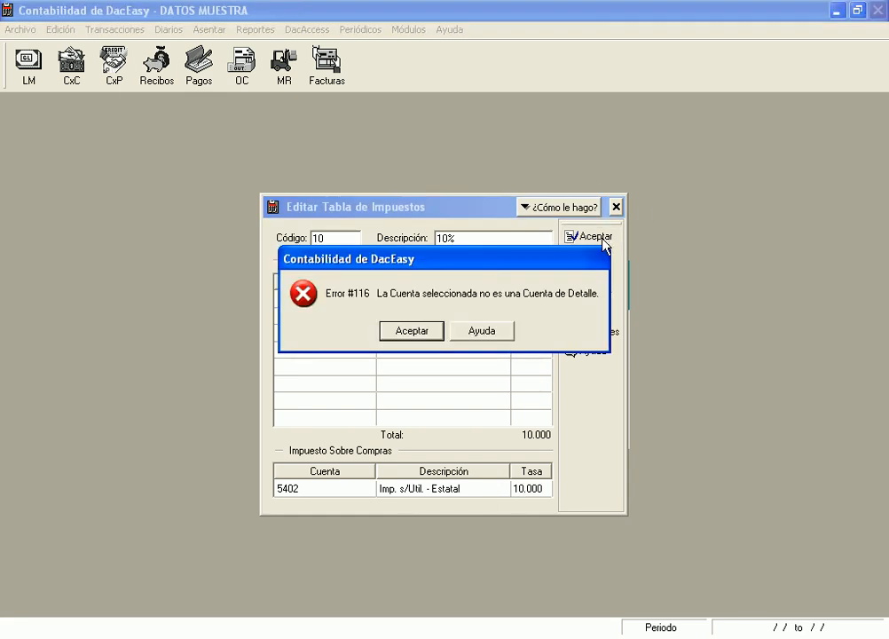
left_click(422, 336)
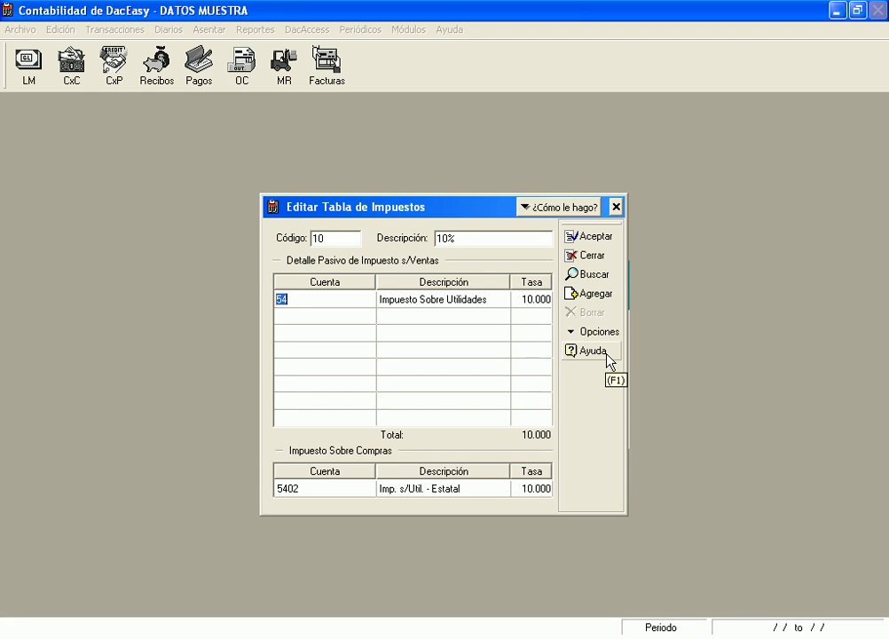
Replace sales account 54 with 5401, save tax code 10, and close the tax table editor
key("F2")
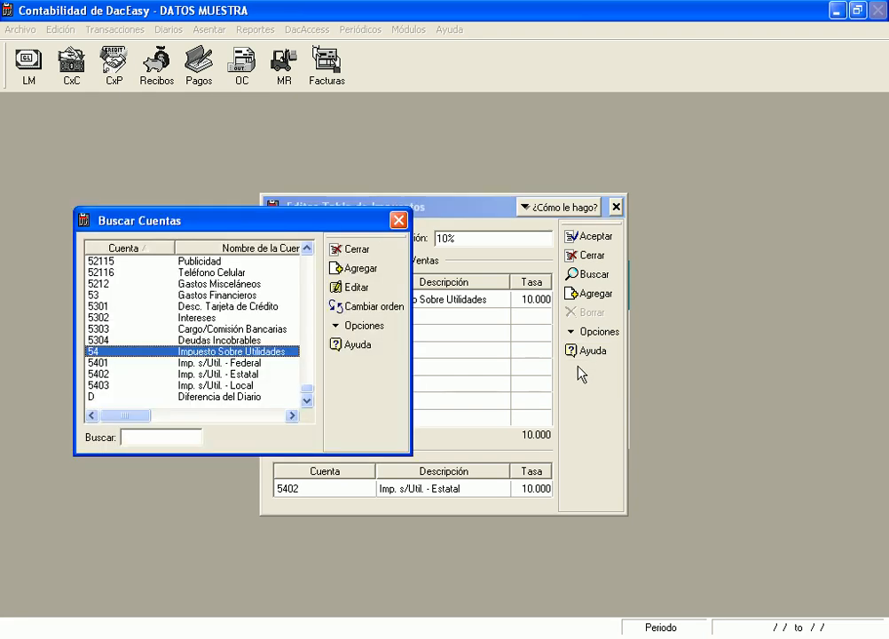
left_click(234, 363)
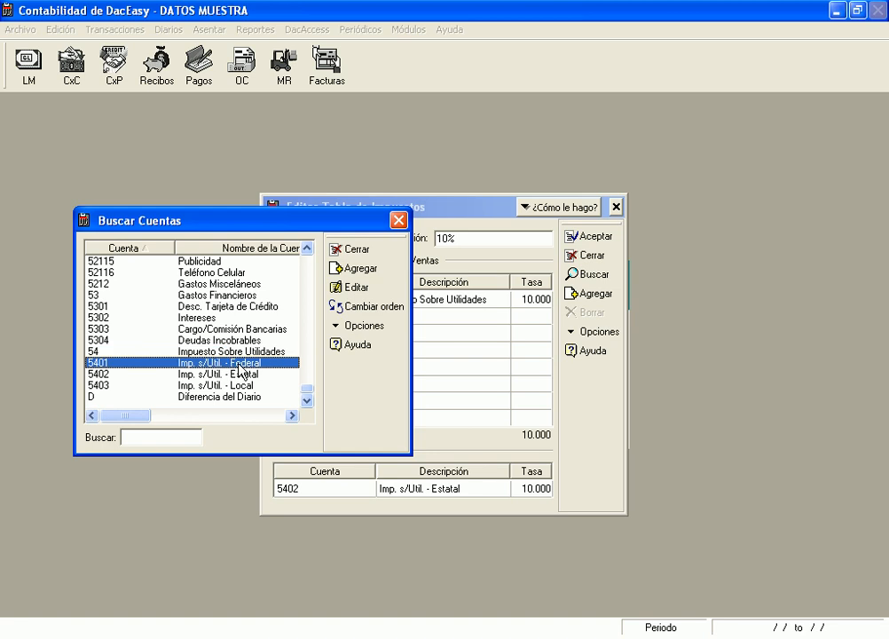
double_click(234, 363)
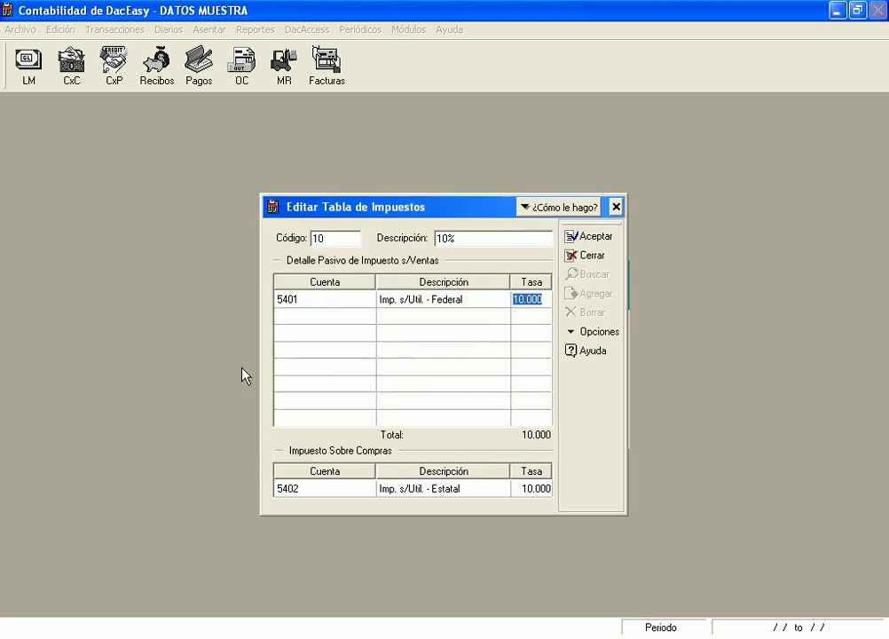
left_click(612, 240)
key("Escape")
Open Edición > Tablas > Términos and start terms code DES described 'desc. p. p. pago', replacing an initial 10
left_click(70, 31)
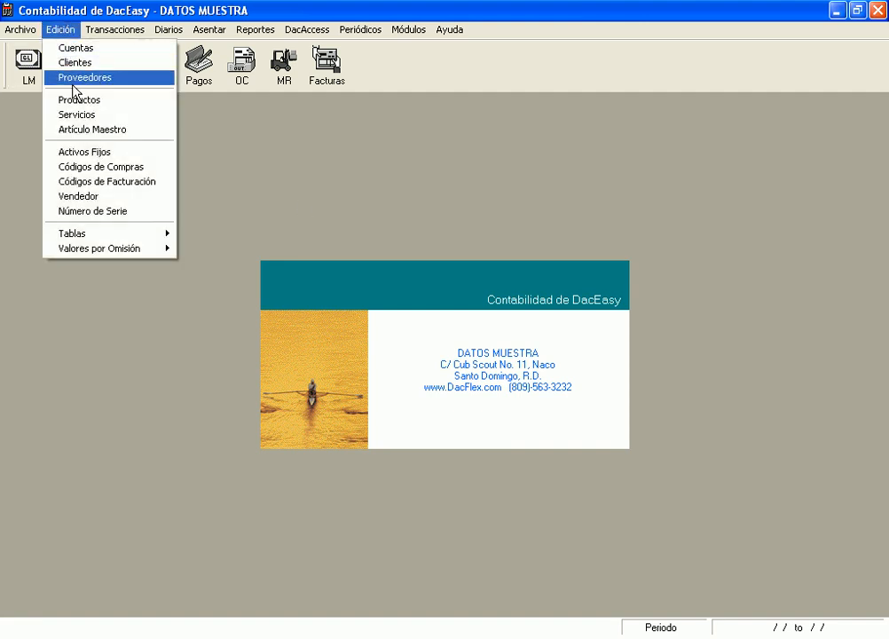
mouse_move(116, 236)
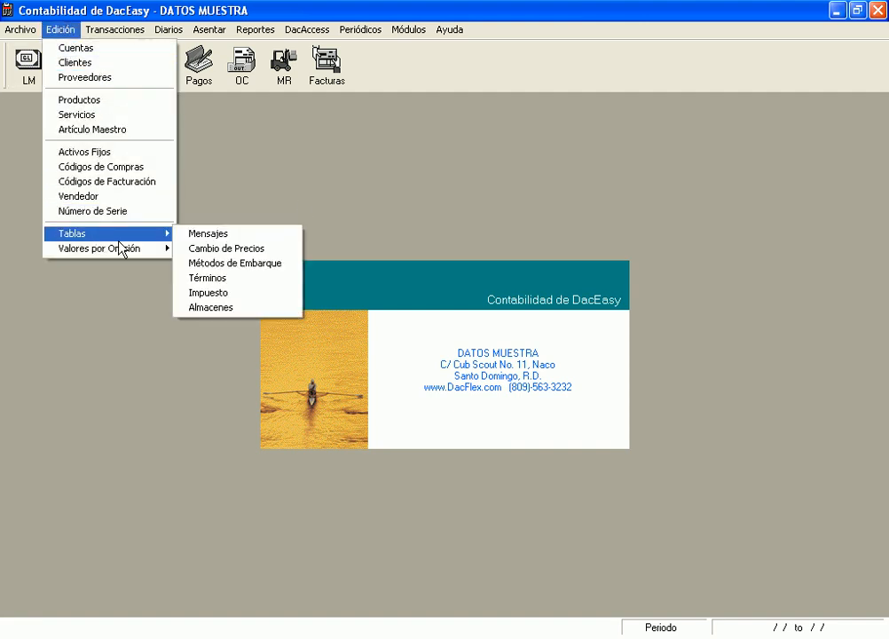
left_click(208, 279)
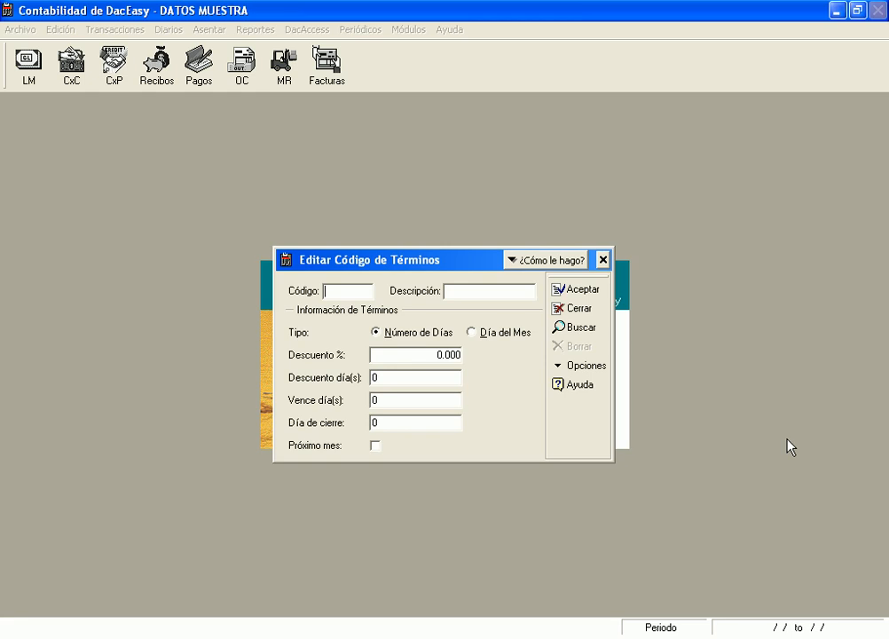
type("10")
key("Tab")
double_click(349, 291)
key("BackSpace")
type("DES")
key("Tab")
type("desc.")
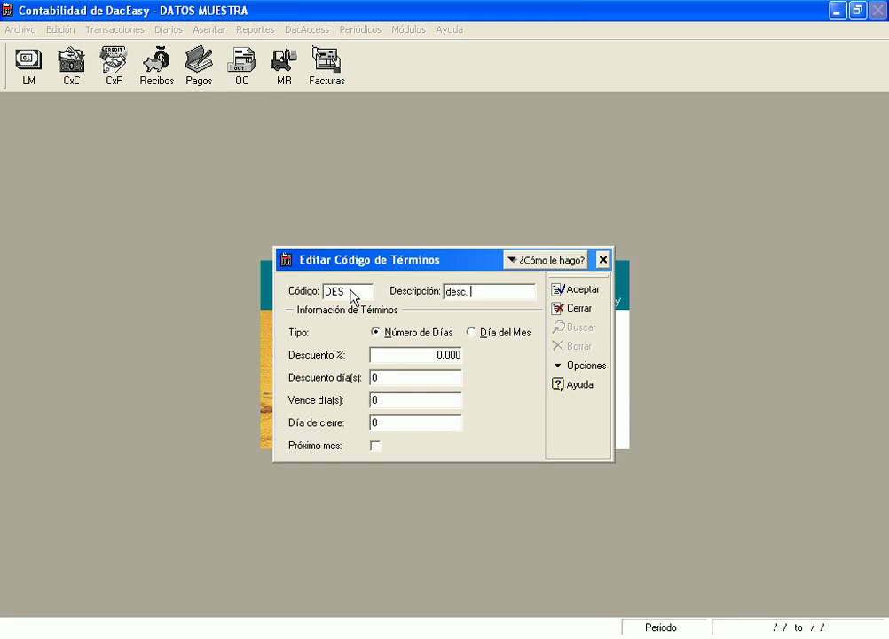
type(" p. p. pago")
Give DES a 10% discount within 15 days and 30 due days, then save and close
key("Tab")
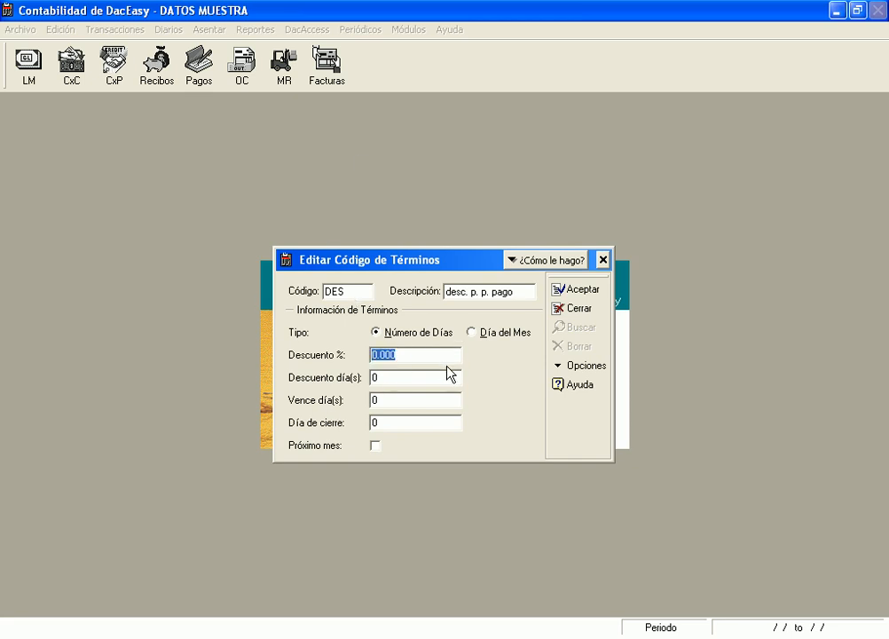
type("10")
key("Tab")
type("15")
key("Tab")
type("30")
left_click(583, 291)
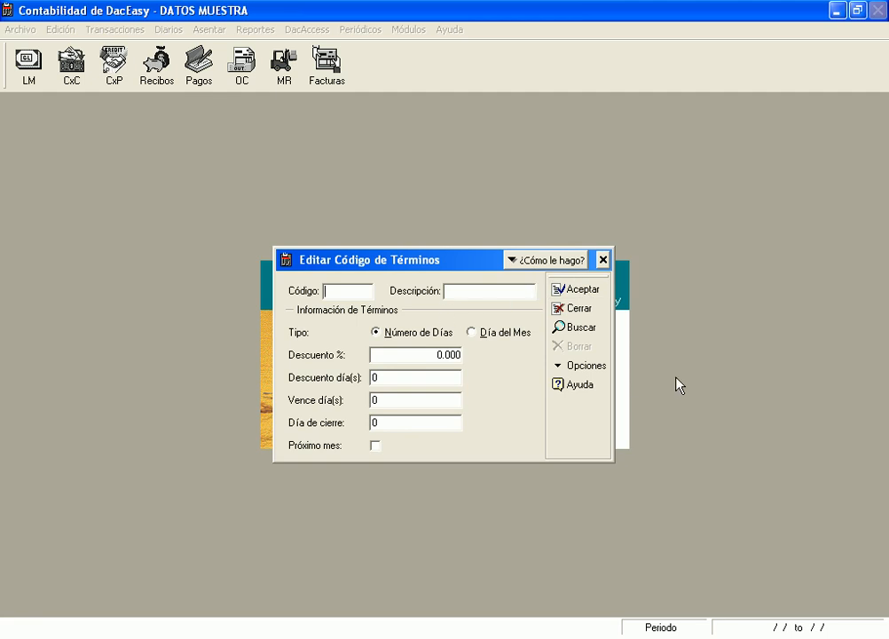
key("Escape")
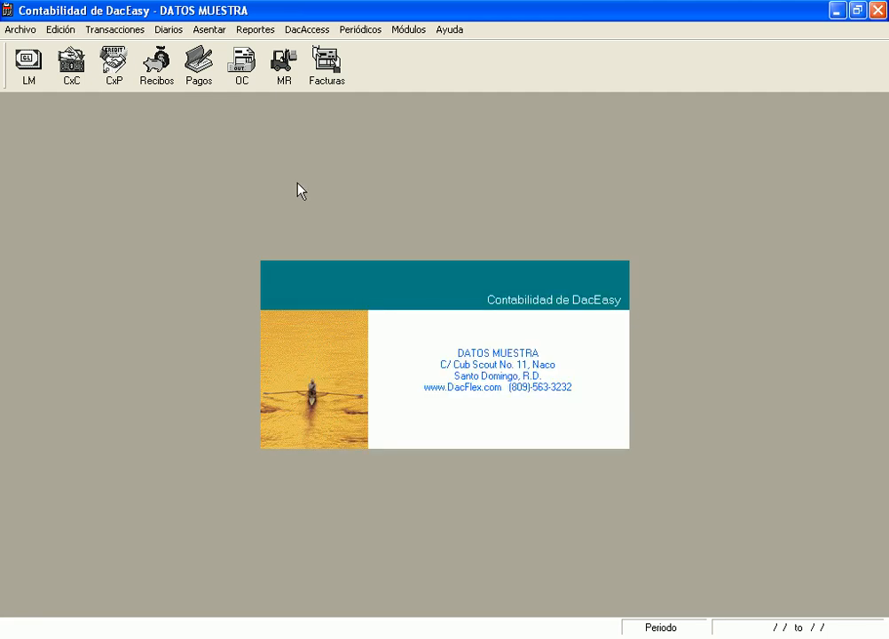
From the setup checklist, confirm customer setup as complete and close the checklist
left_click(22, 20)
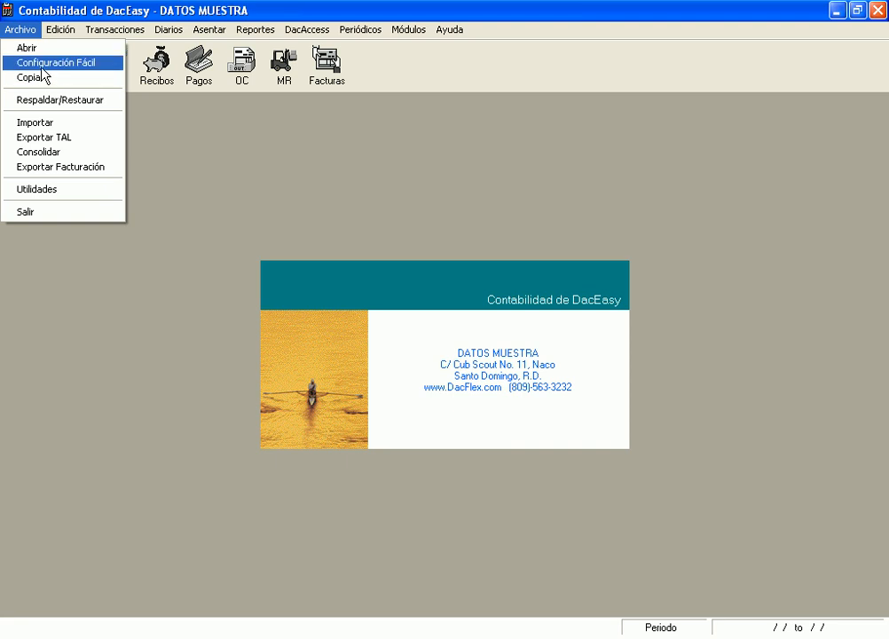
left_click(42, 65)
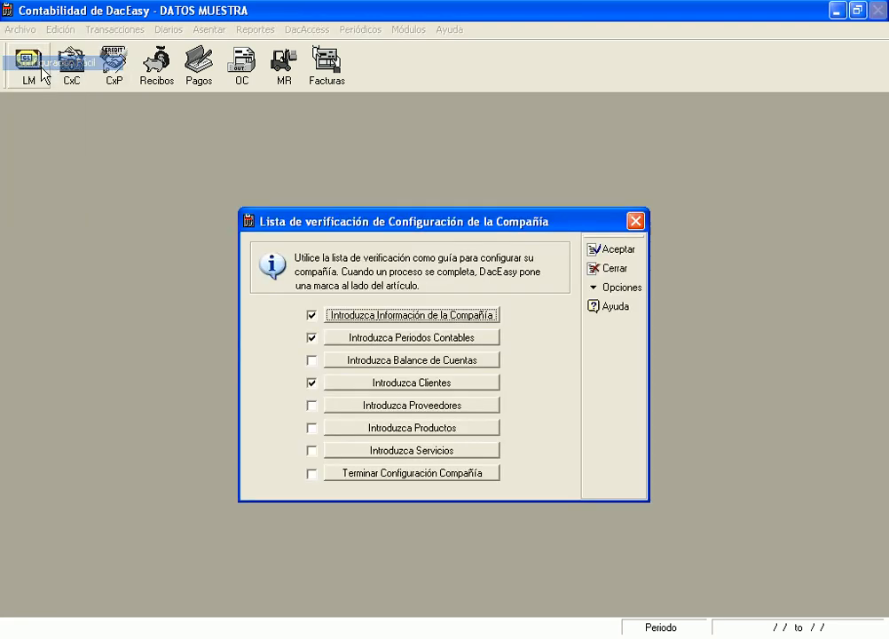
left_click(411, 385)
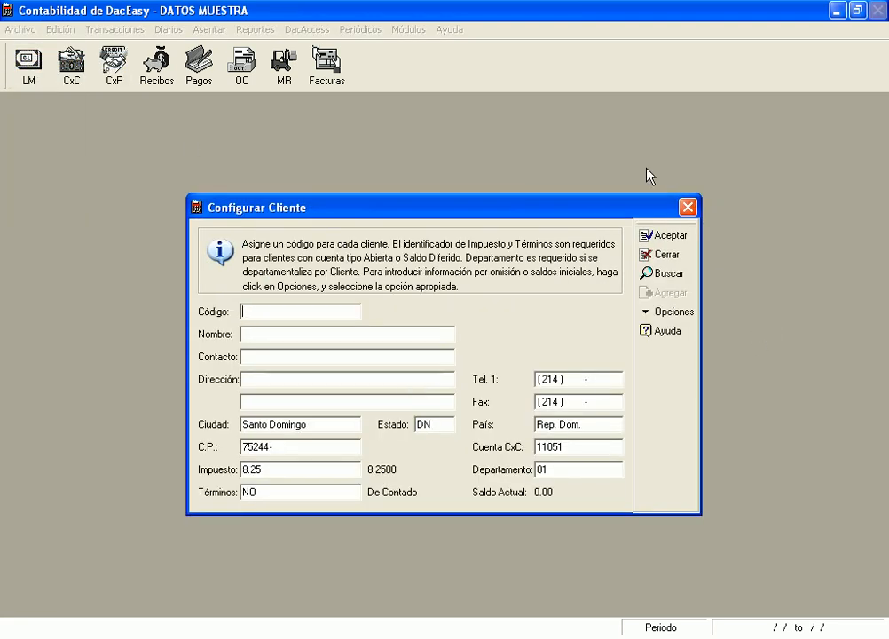
left_click(688, 209)
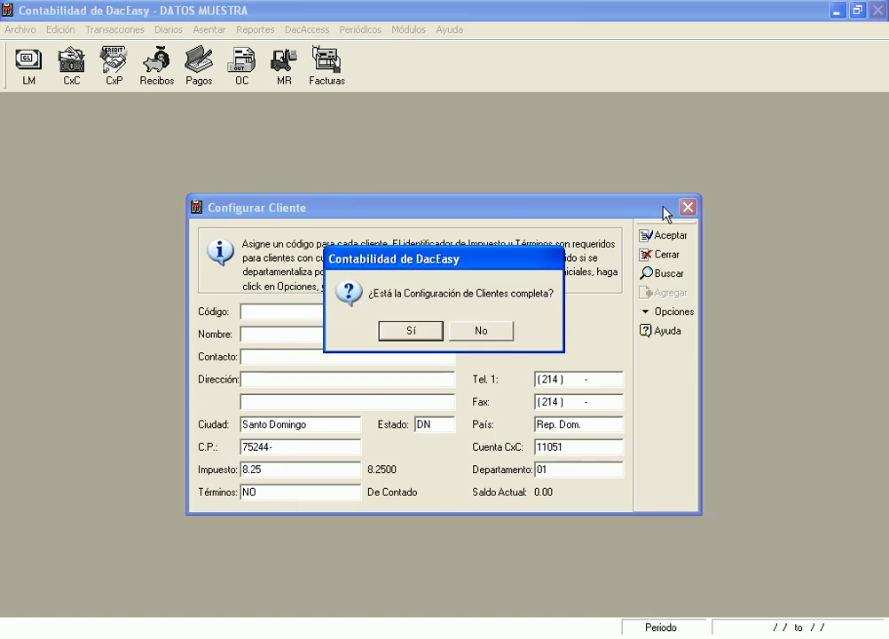
left_click(412, 331)
key("Escape")
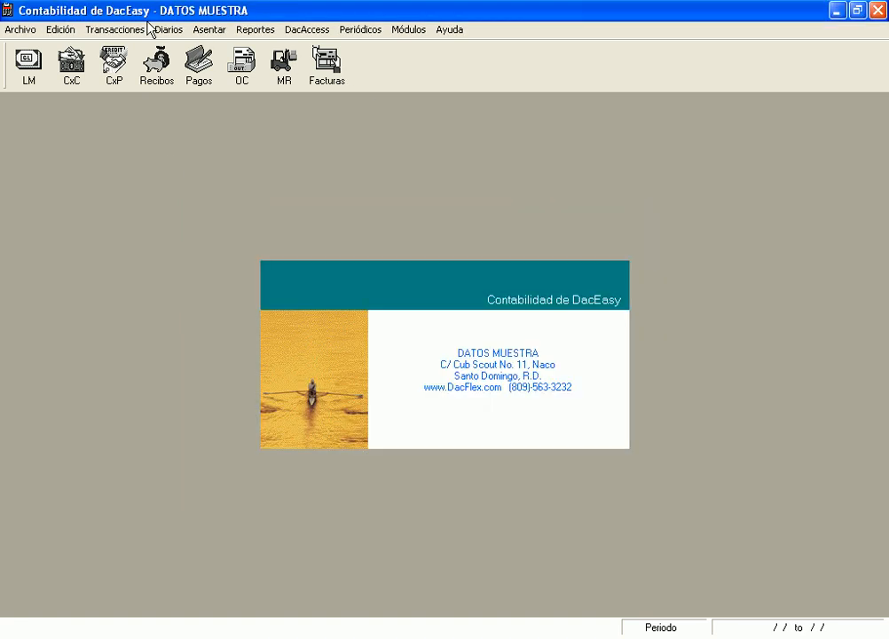
left_click(53, 29)
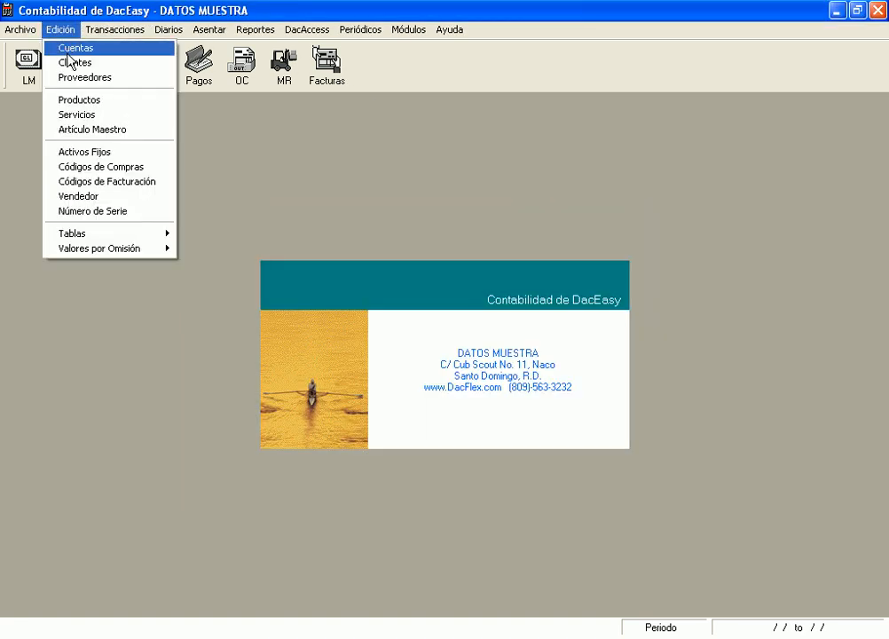
left_click(71, 64)
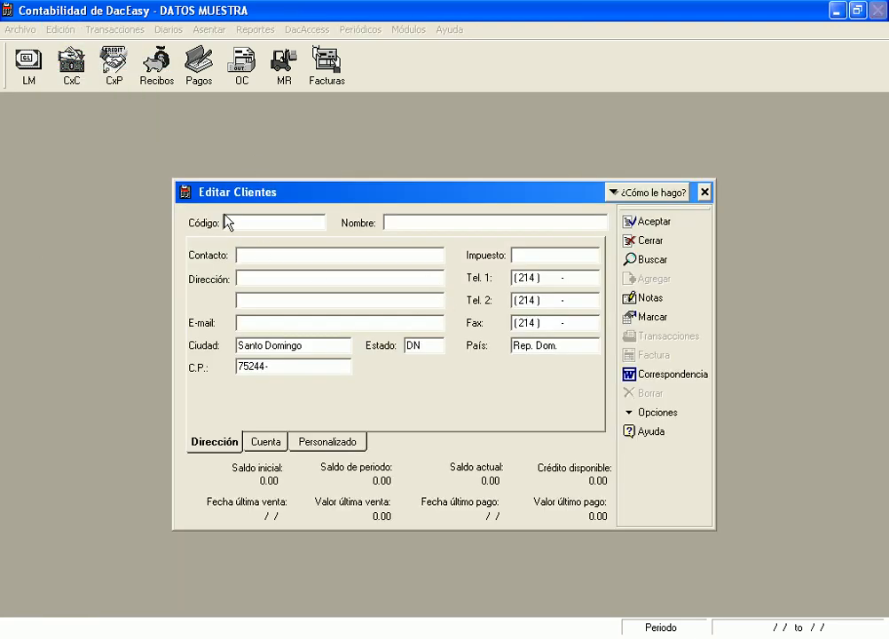
type("JM")
key("Tab")
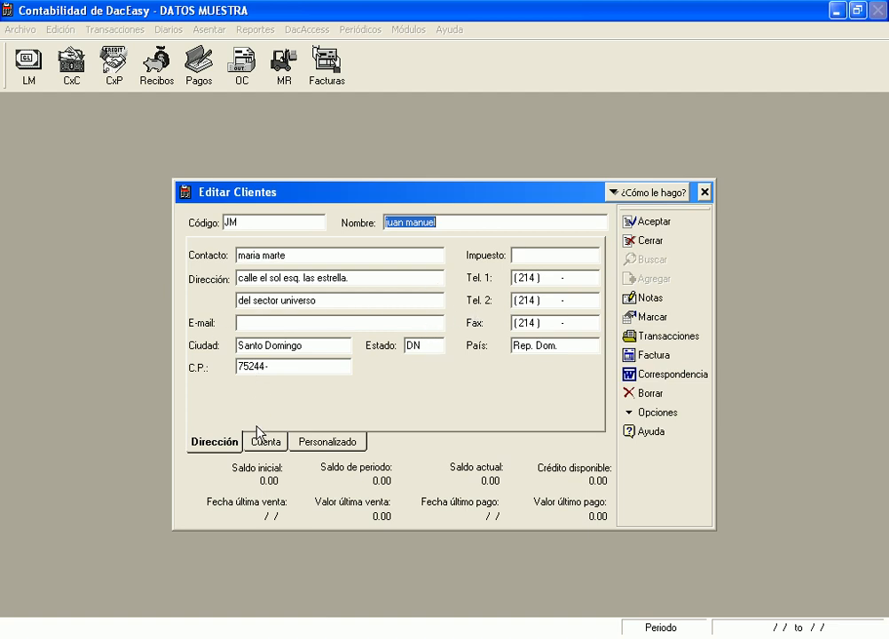
left_click(267, 450)
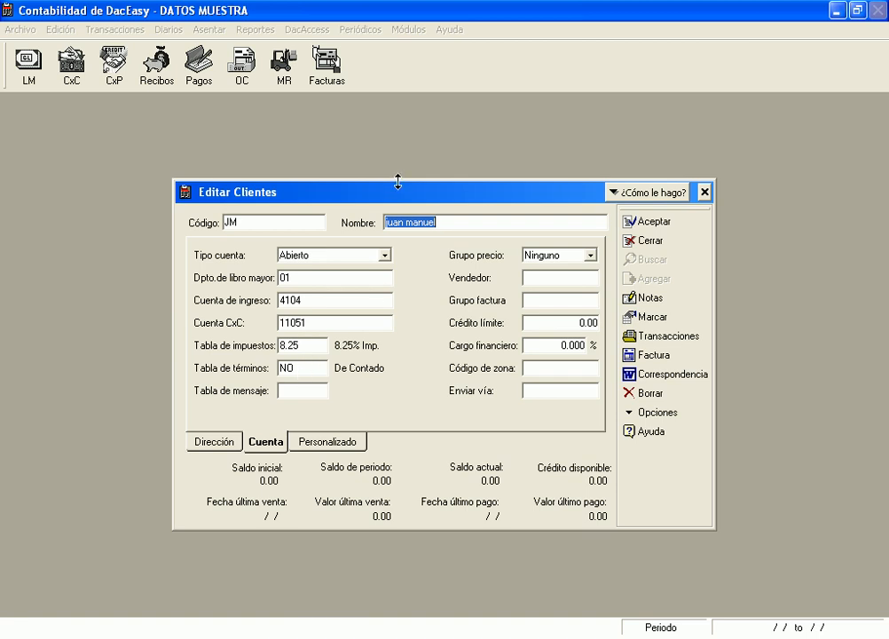
key("Tab")
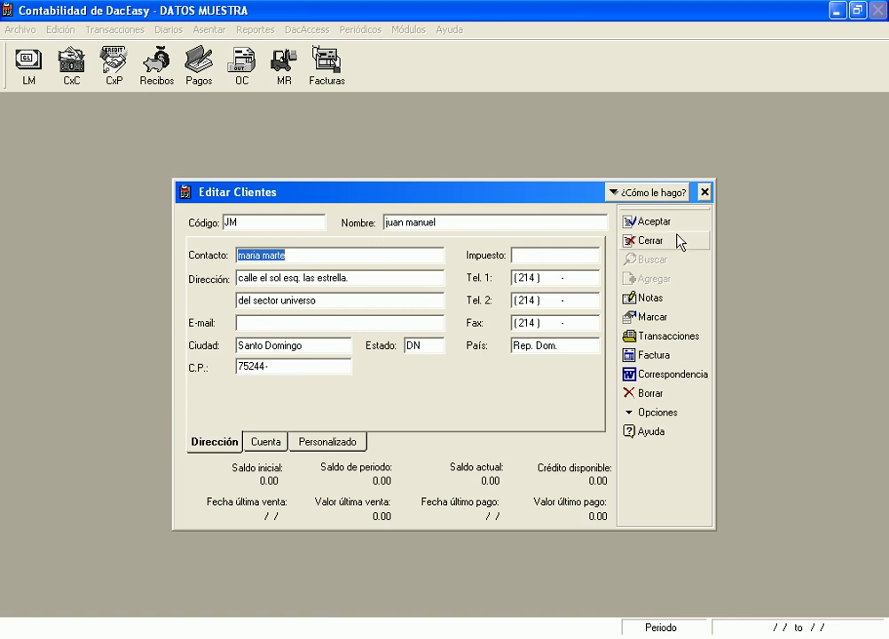
left_click(706, 193)
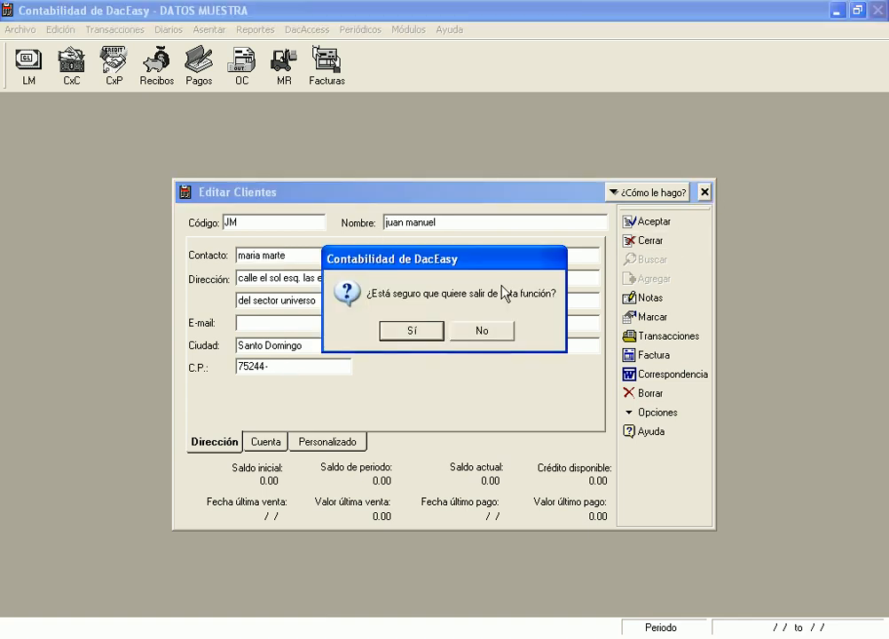
left_click(428, 341)
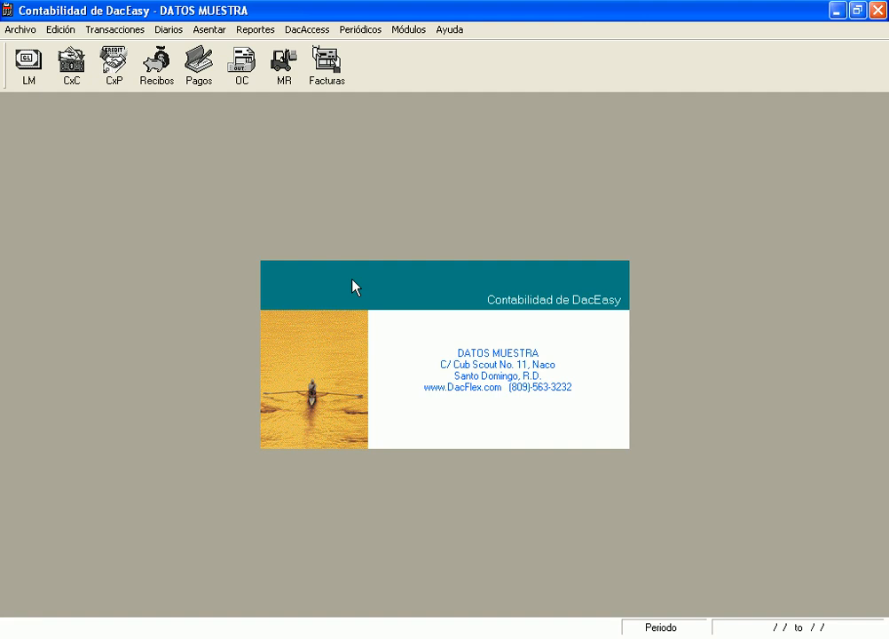
Open Editar Clientes and start new client code 01, entering its name
left_click(19, 29)
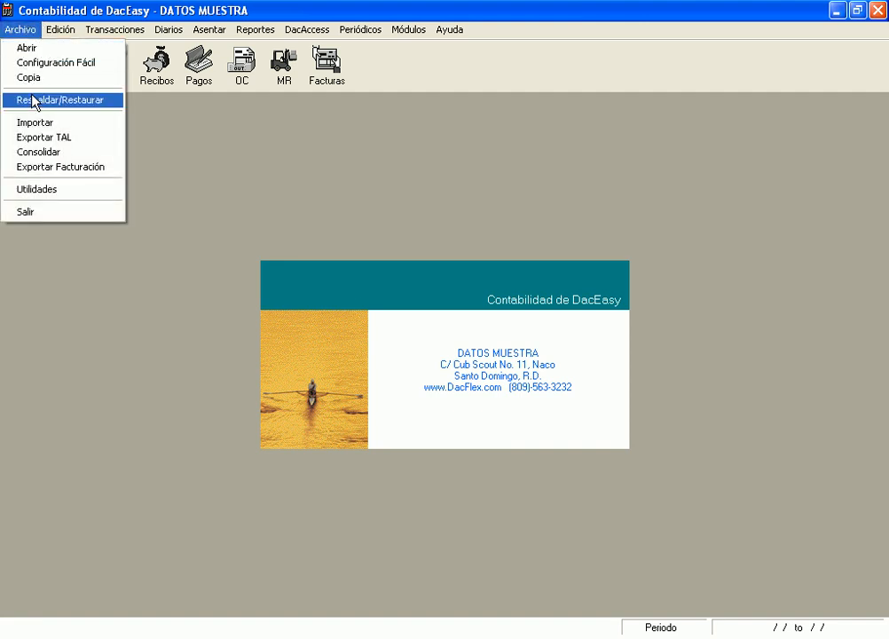
mouse_move(62, 29)
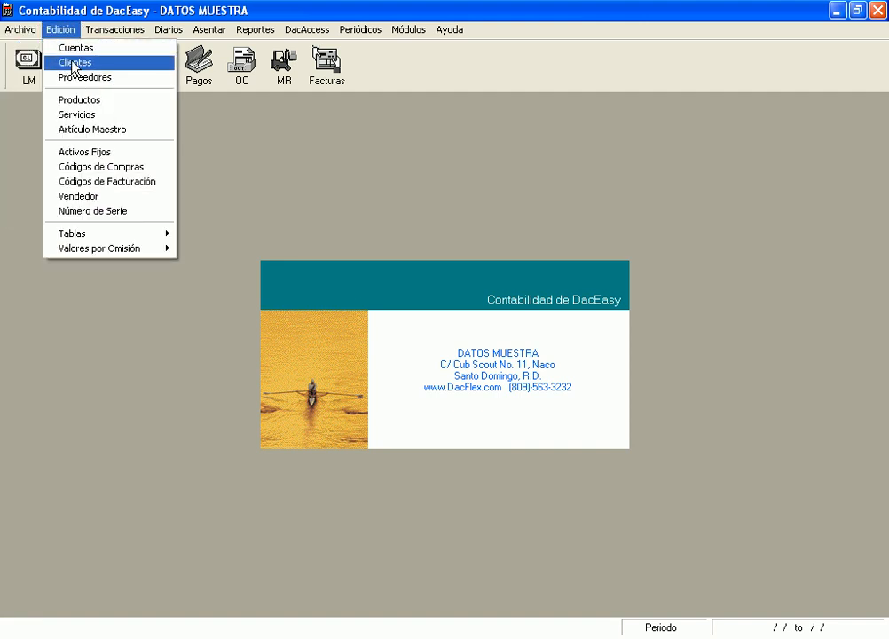
left_click(62, 62)
type("01")
key("Tab")
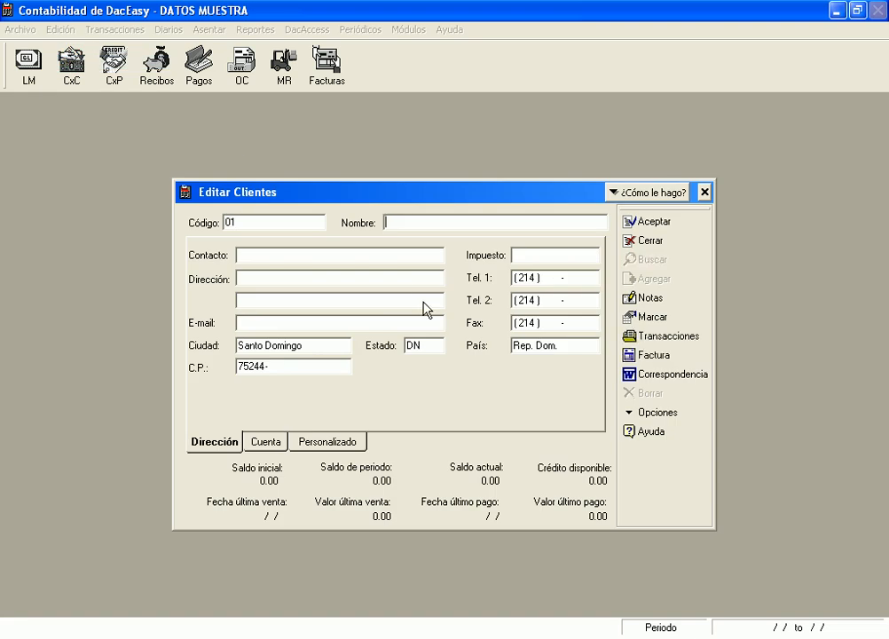
type("mara")
double_click(419, 224)
key("End")
type("s.marcos")
Fill in the contact and both address lines, then save client 01
key("Tab")
type("mmmmm")
key("Tab")
type("mmmmm")
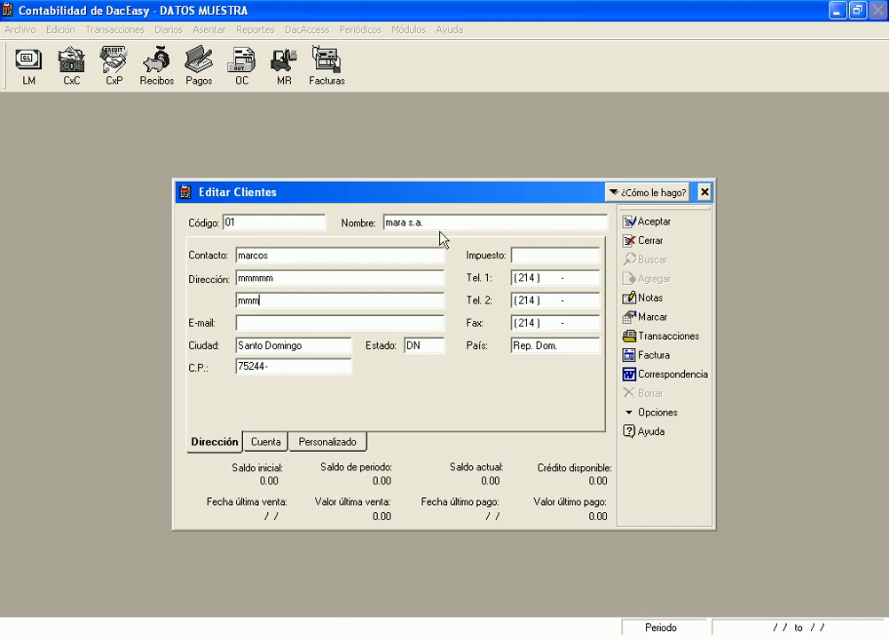
type("mmmmmmm")
key("Tab")
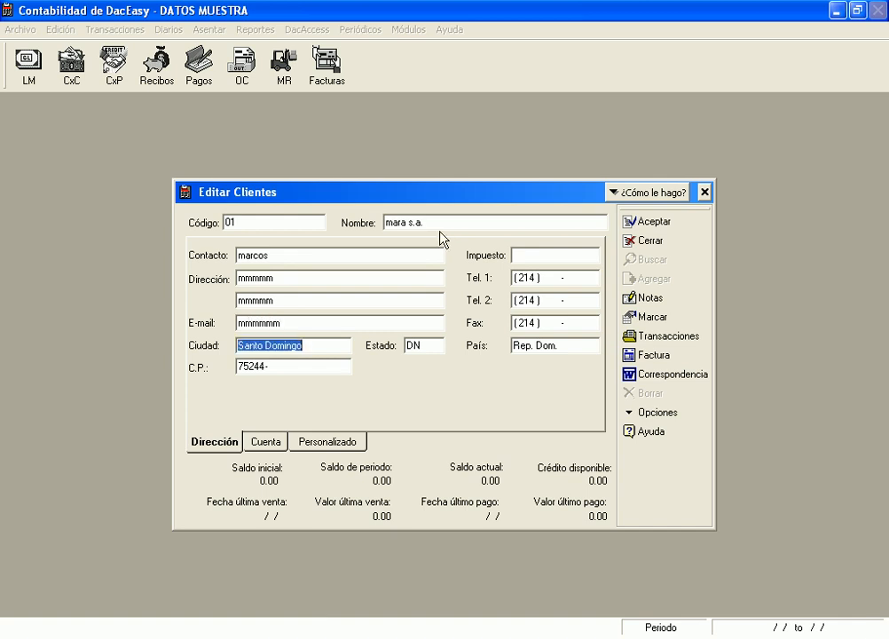
key("Tab")
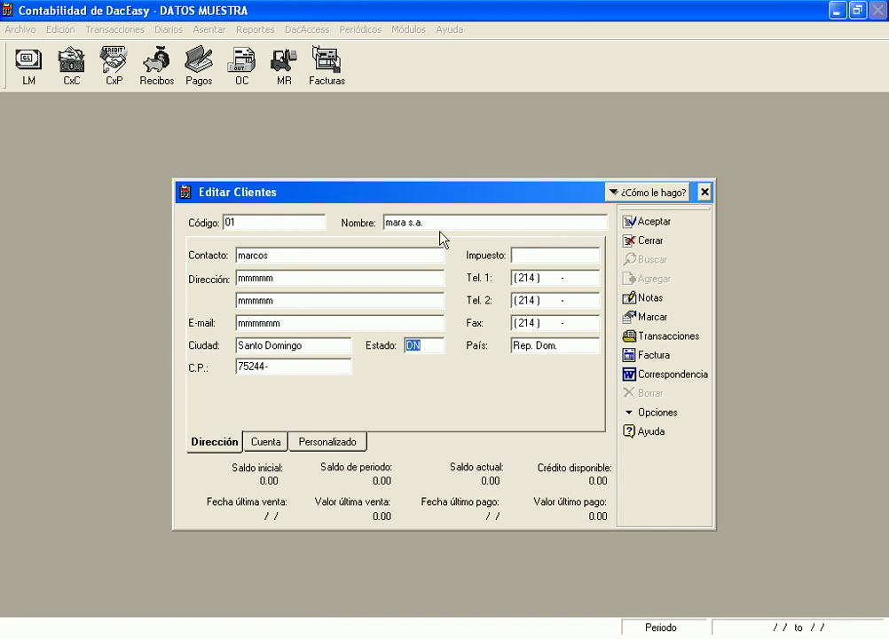
left_click(665, 221)
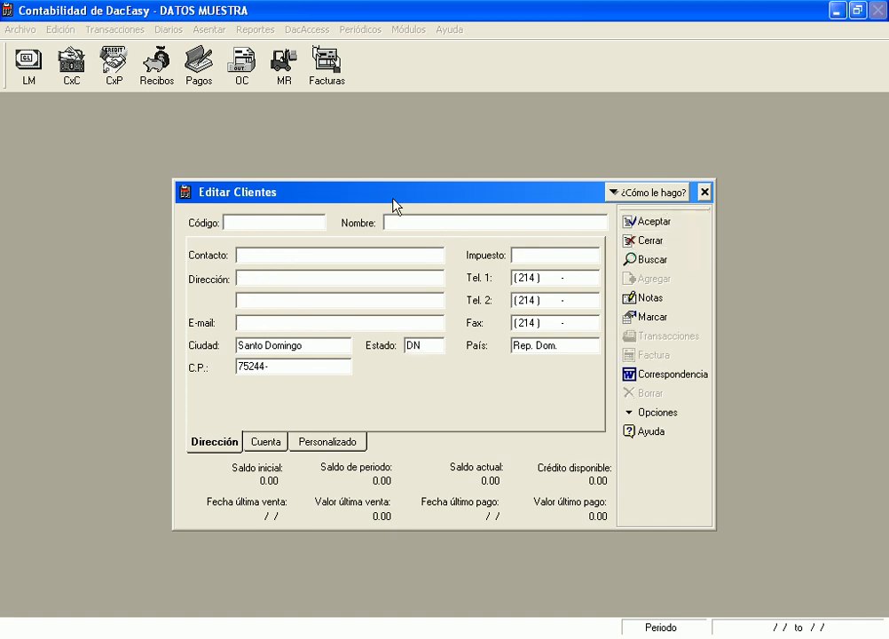
left_click(276, 443)
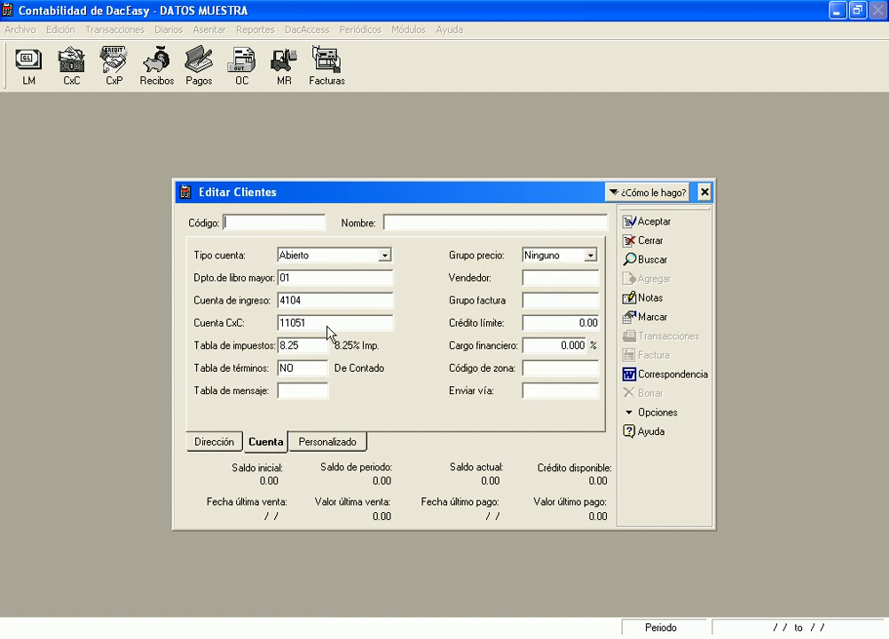
Dismiss the empty-code error and reload client 01's saved record
left_click(316, 367)
left_click(393, 330)
type("01")
key("Tab")
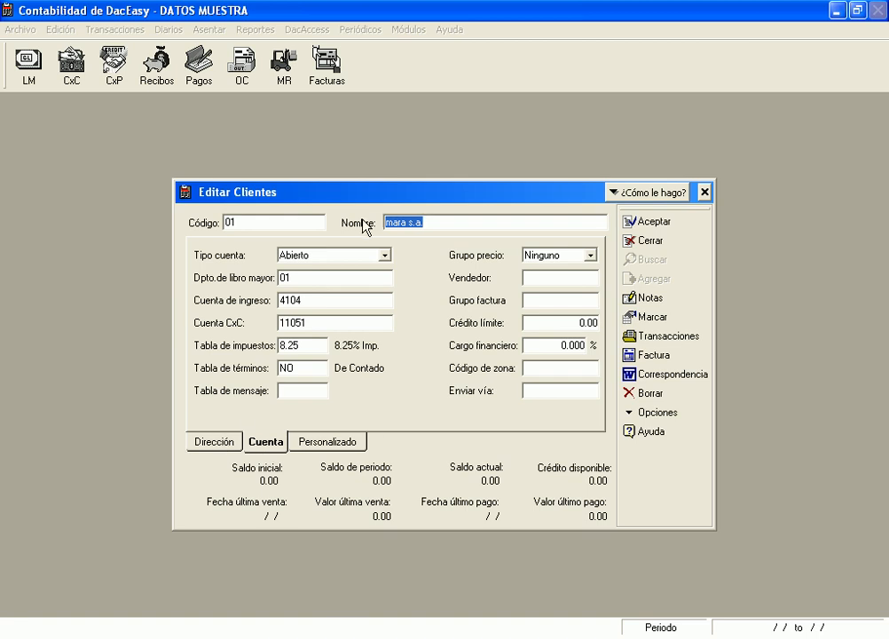
Change client 01's terms table from NO to DES (desc. p. p. pago)
left_click(311, 367)
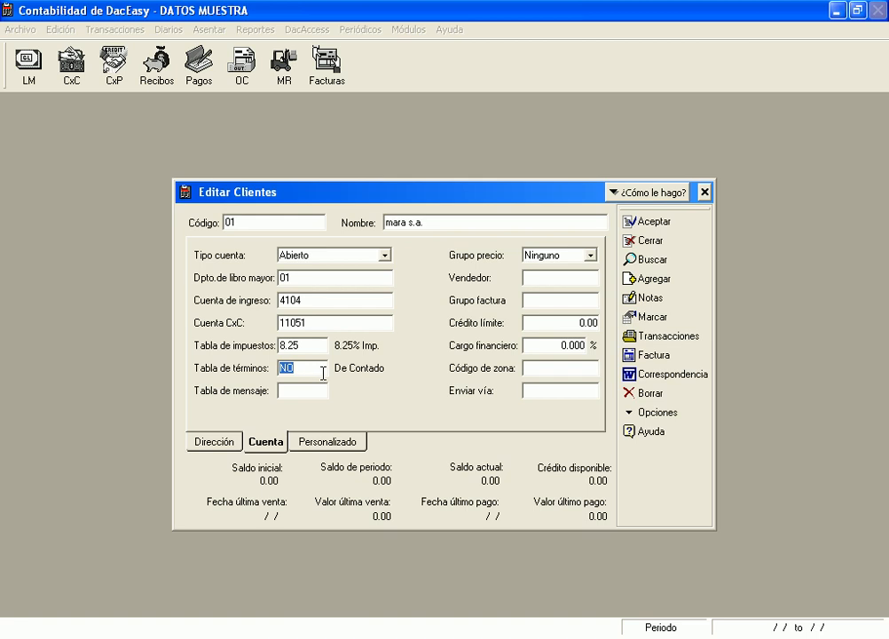
double_click(322, 372)
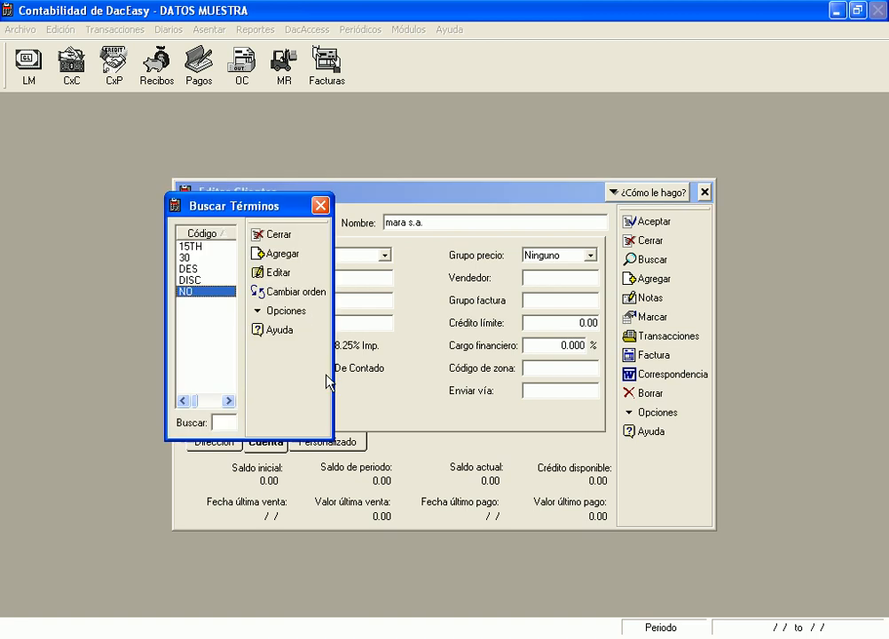
left_click(197, 275)
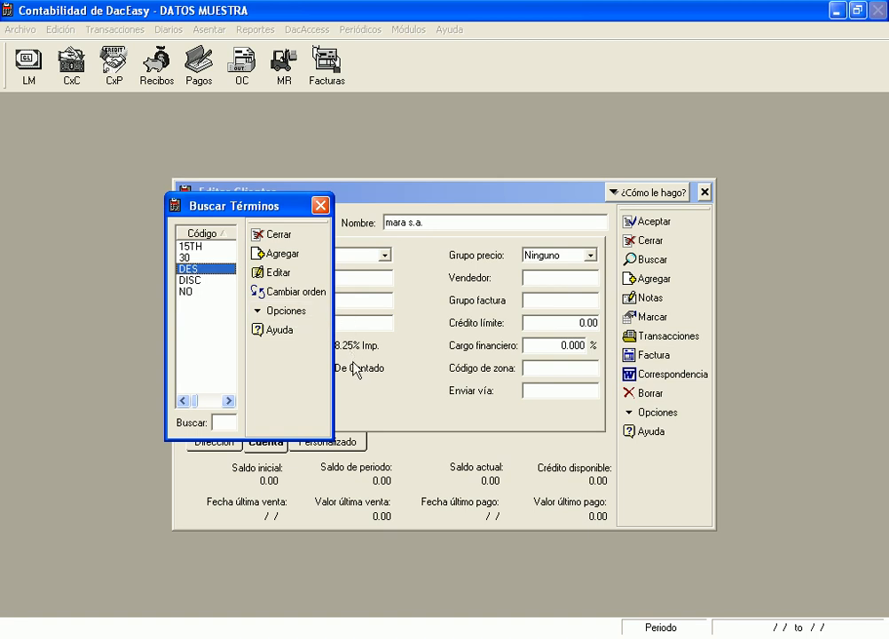
key("Return")
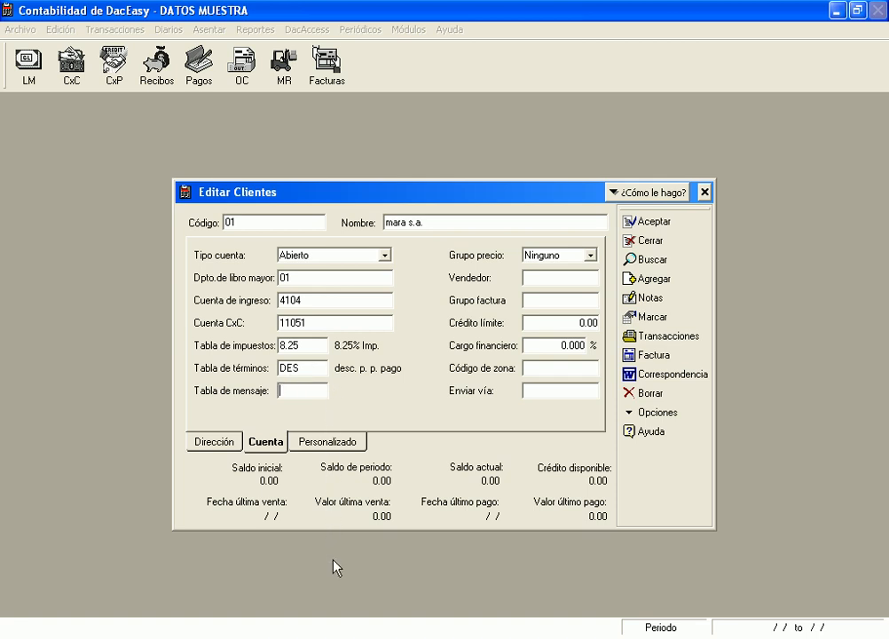
key("F2")
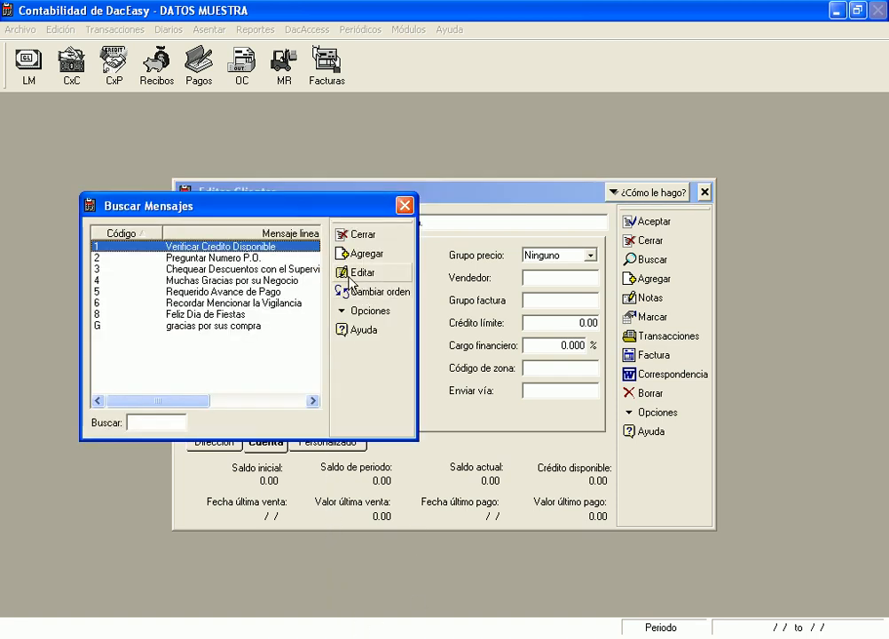
Give client 01 message code 4, Muchas Gracias por su Negocio, and save
left_click(195, 258)
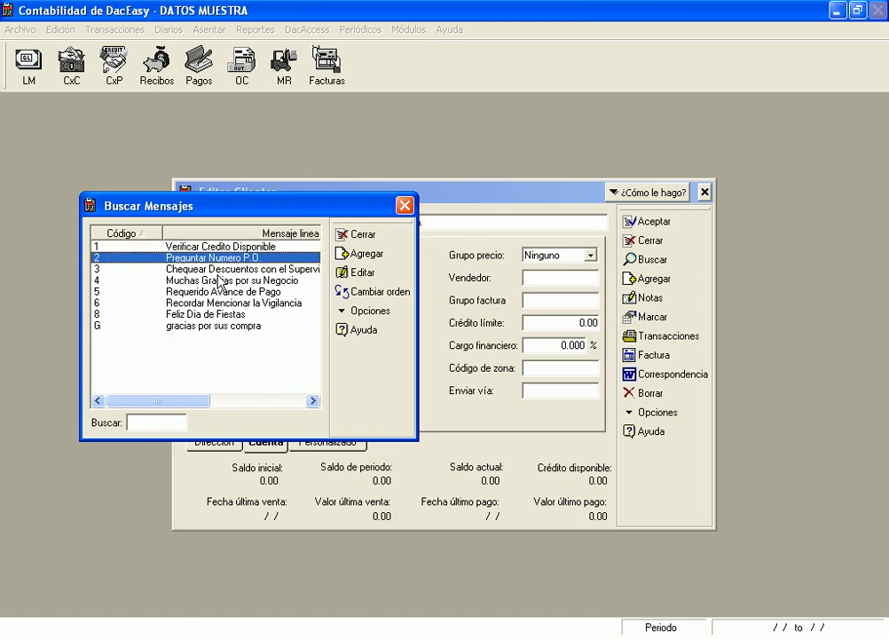
left_click(233, 280)
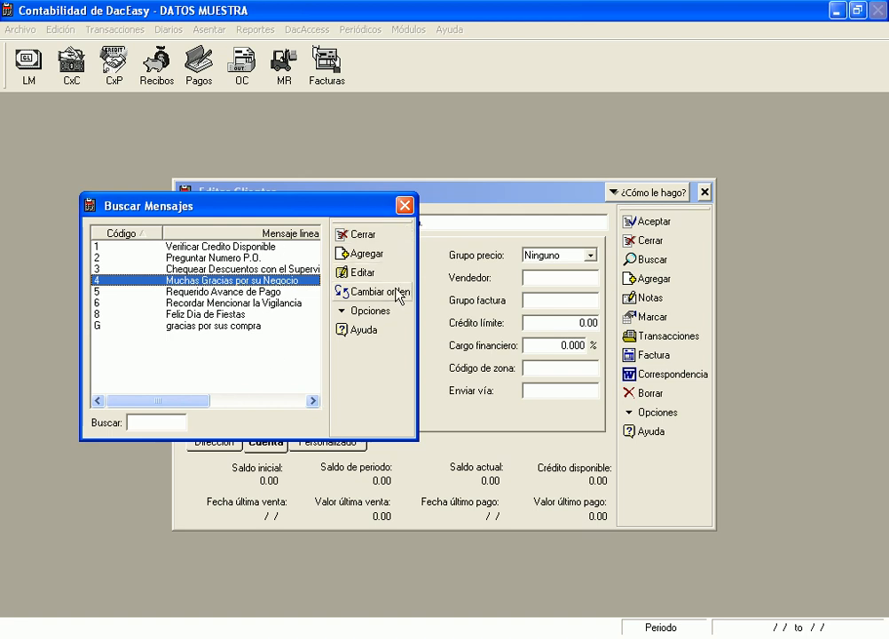
key("Return")
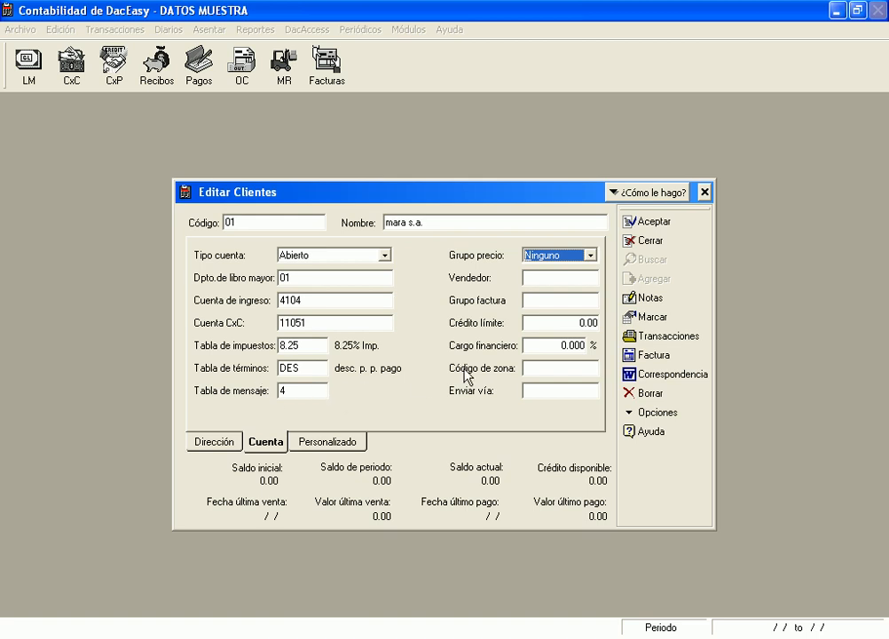
left_click(669, 233)
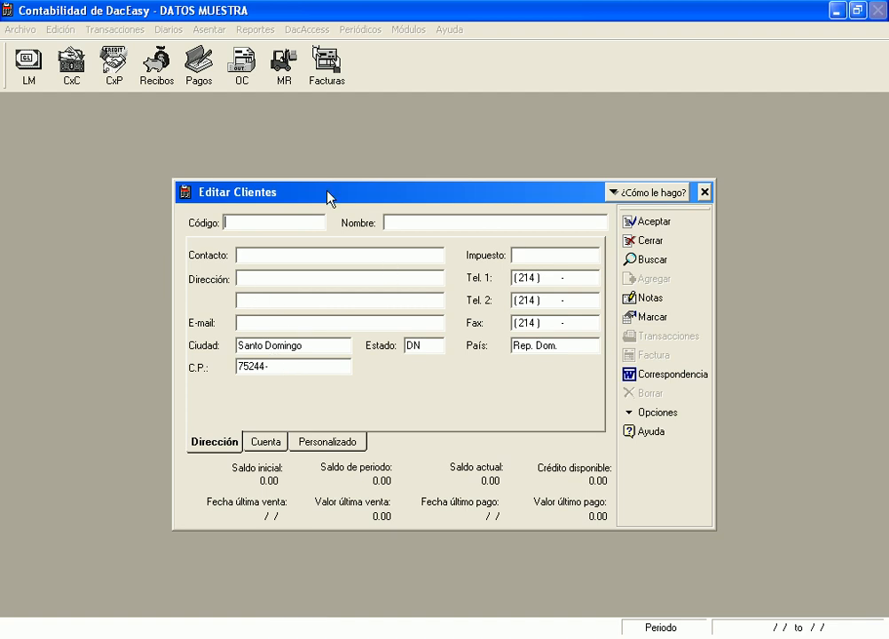
Load customer 01 from the client list and show its Cuenta fields
key("Return")
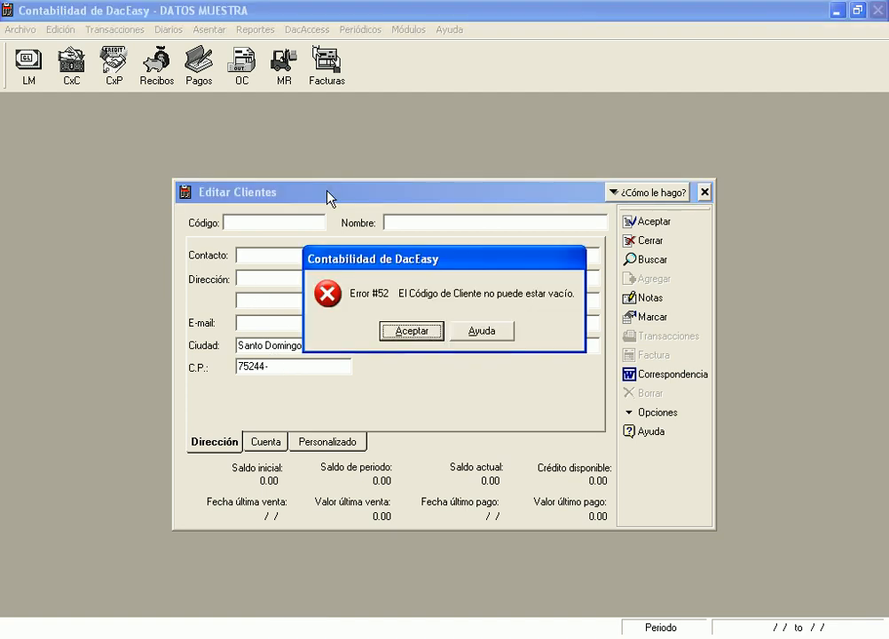
key("Return")
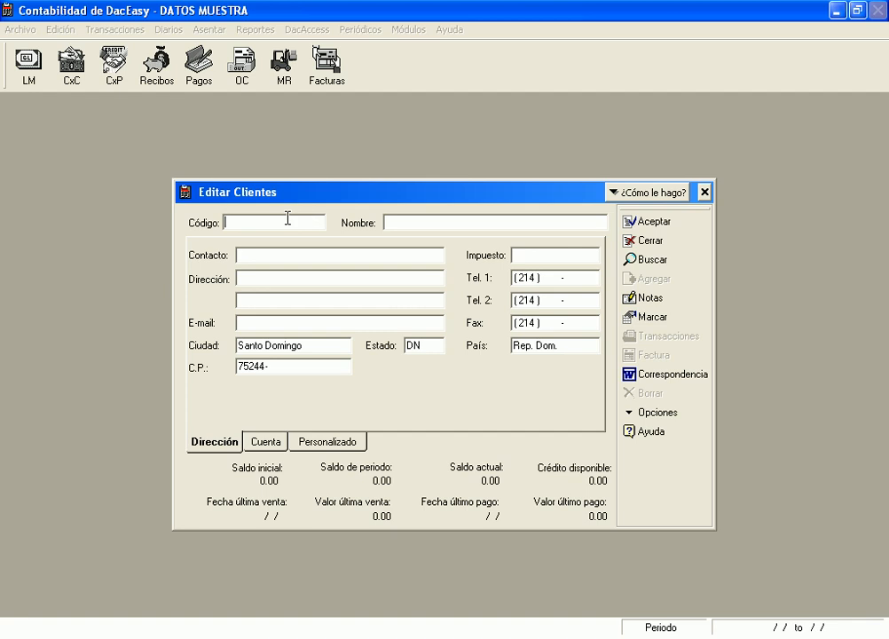
right_click(287, 220)
key("Return")
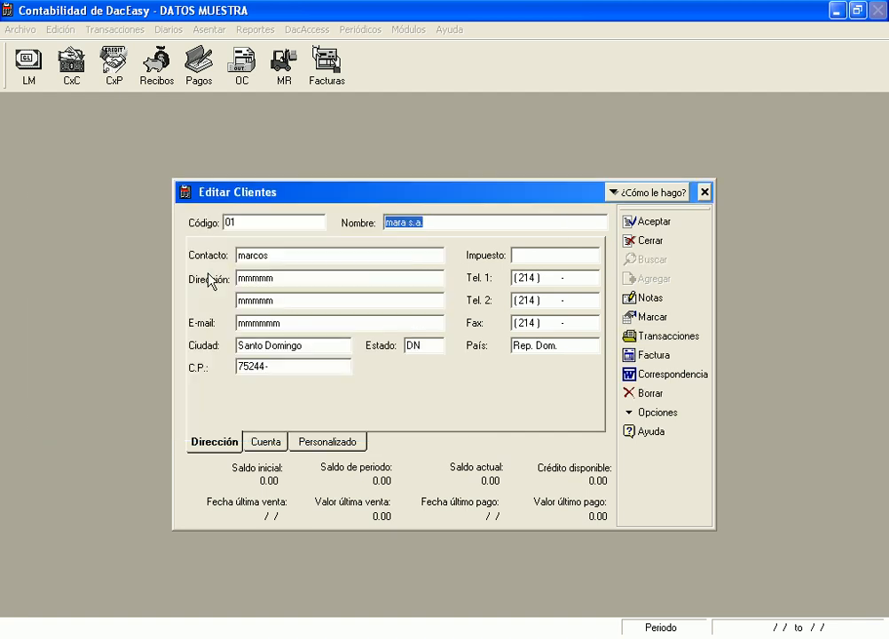
left_click(265, 442)
left_click(302, 389)
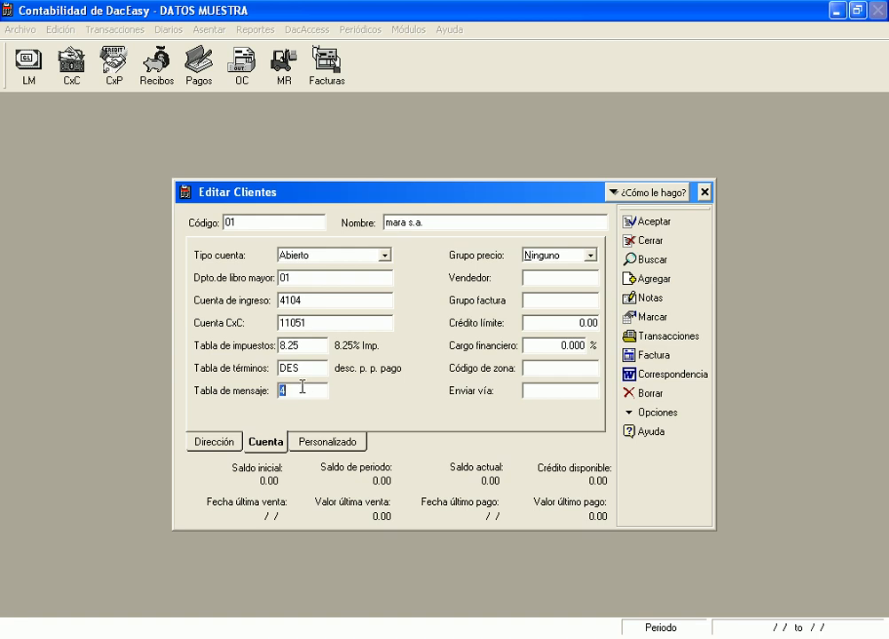
Review invoice message 4 without changes, then close the customer form confirming exit
right_click(301, 387)
left_click(377, 273)
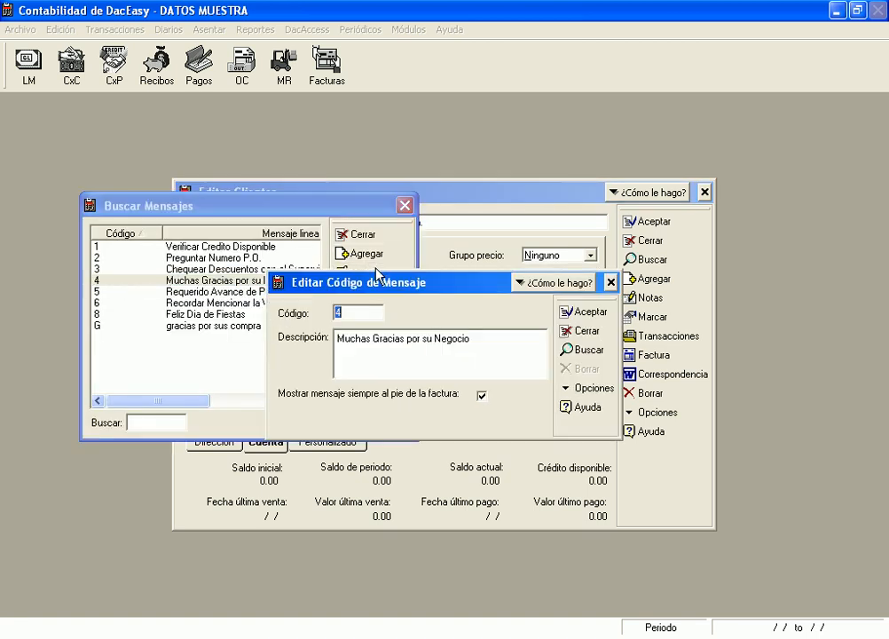
left_click(473, 338)
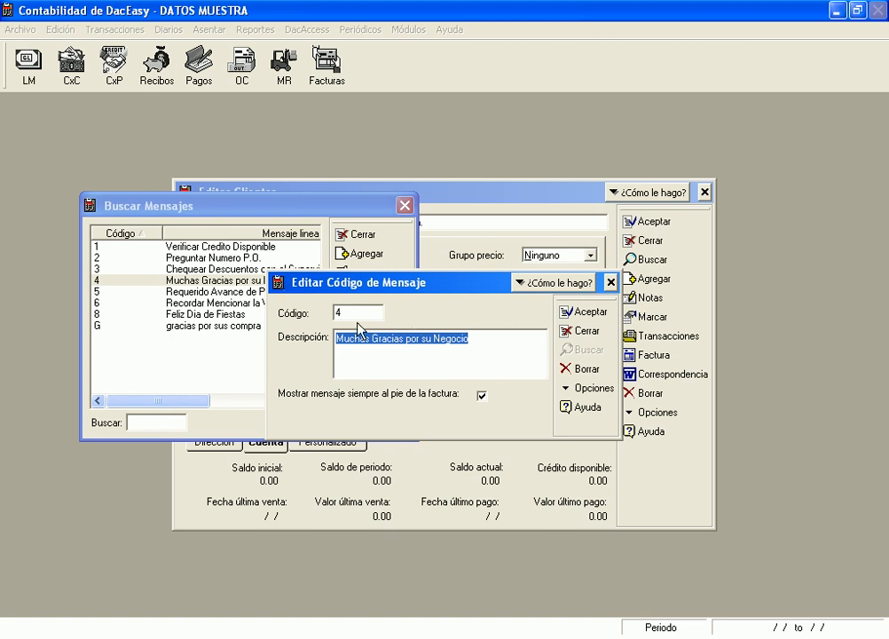
left_click(613, 283)
left_click(423, 331)
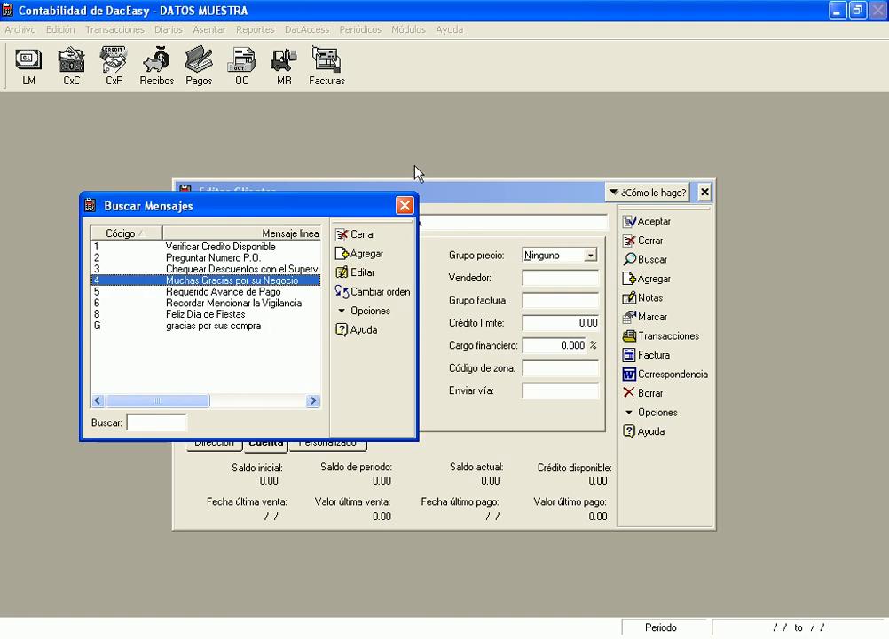
left_click(408, 207)
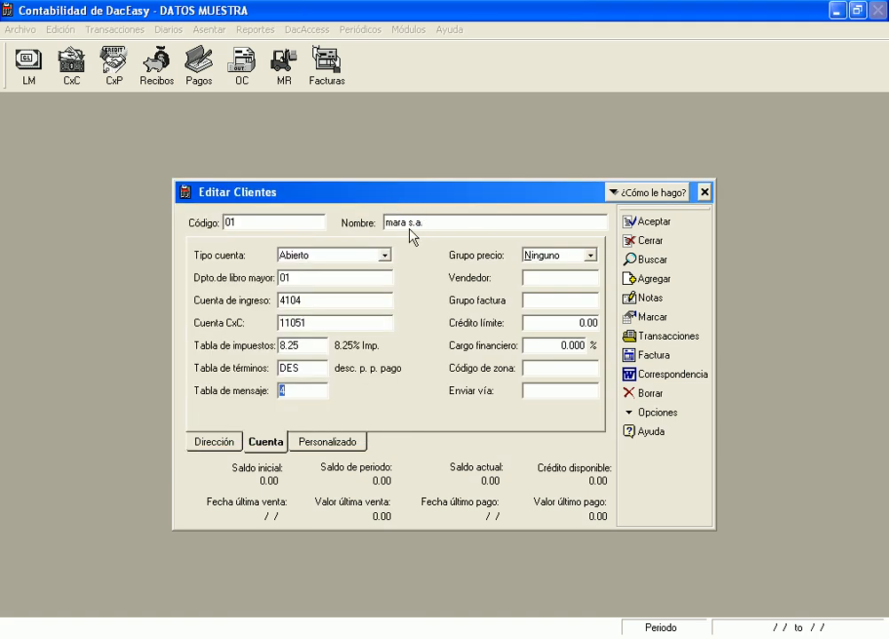
key("Escape")
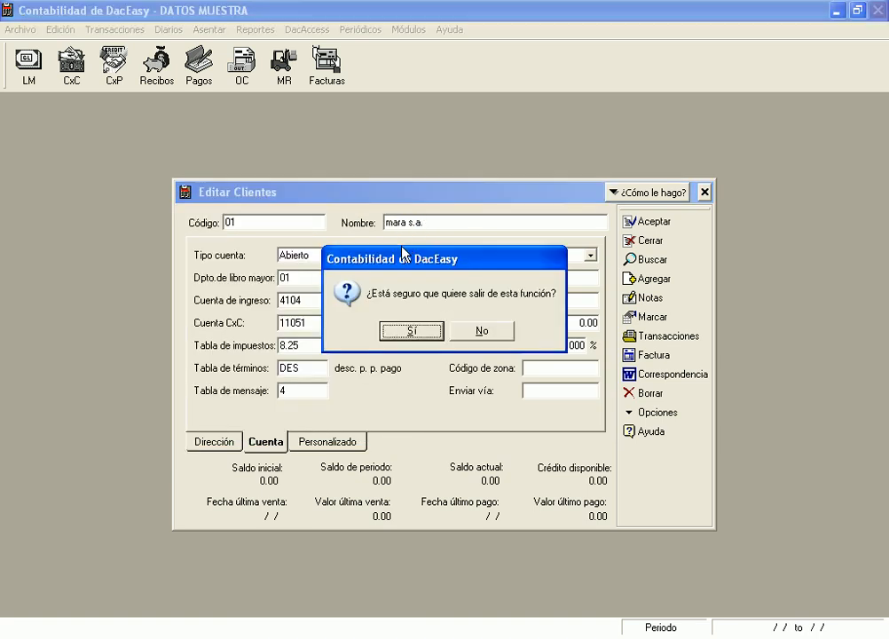
key("Return")
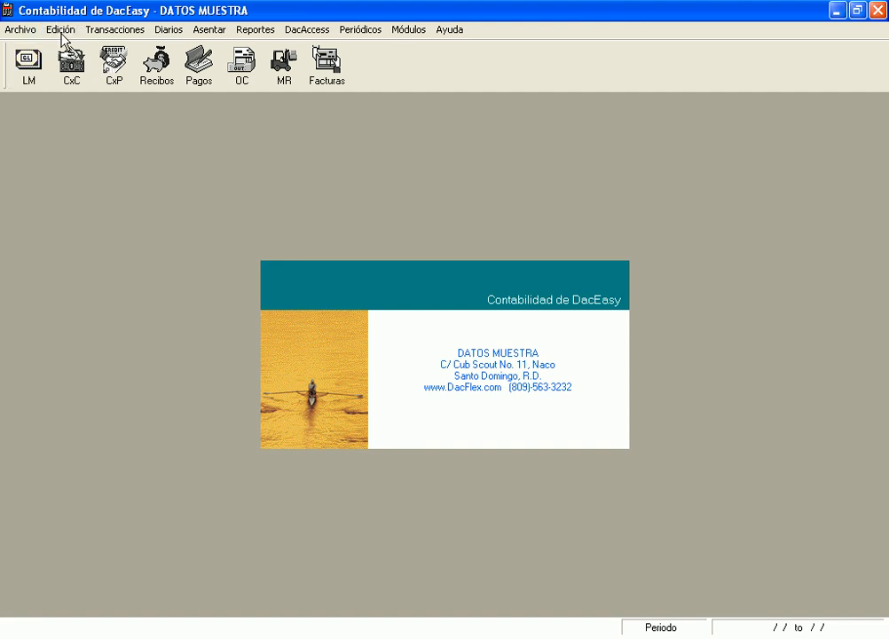
Create invoice message code 01 with a description saying who attended the customer
left_click(64, 34)
mouse_move(115, 237)
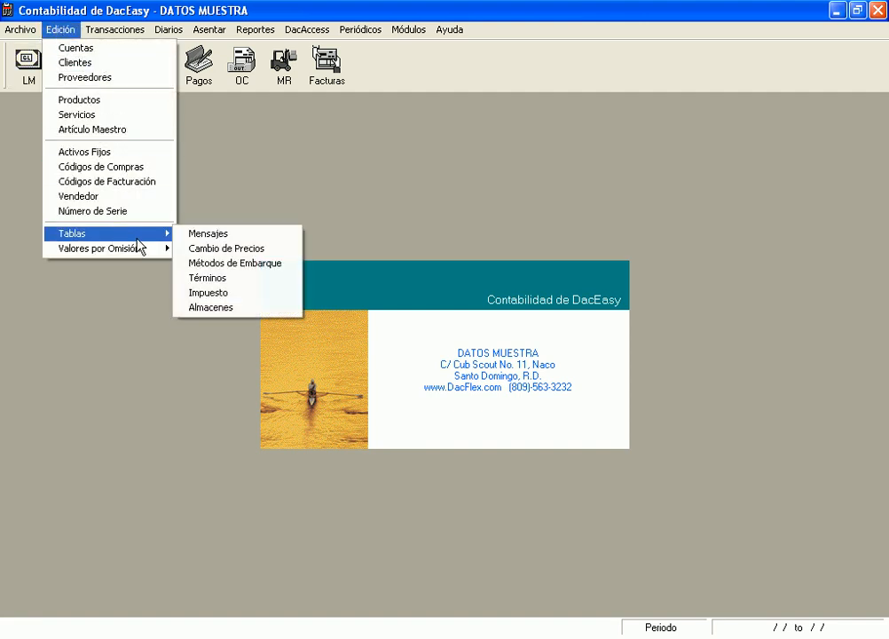
left_click(247, 234)
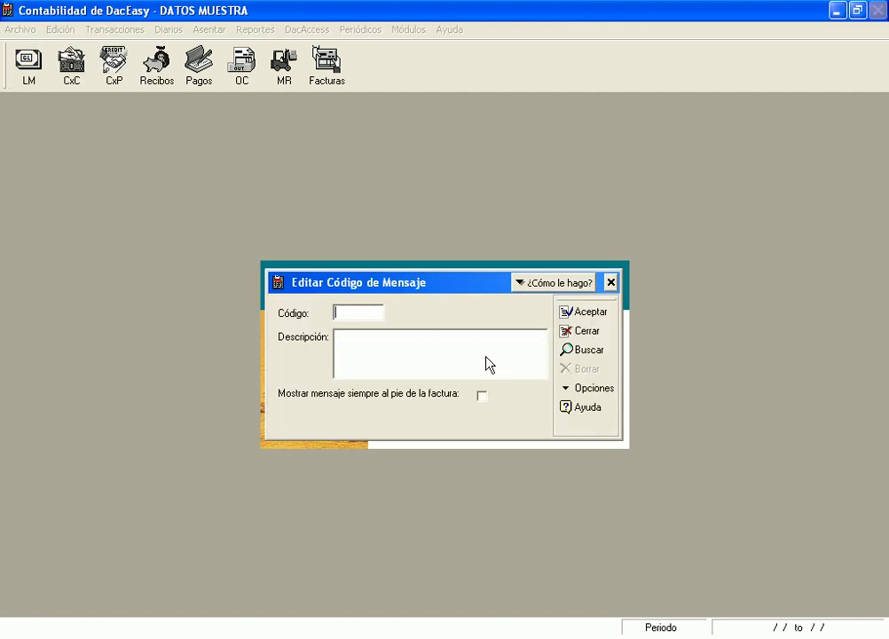
type("01")
key("Tab")
type("le andio")
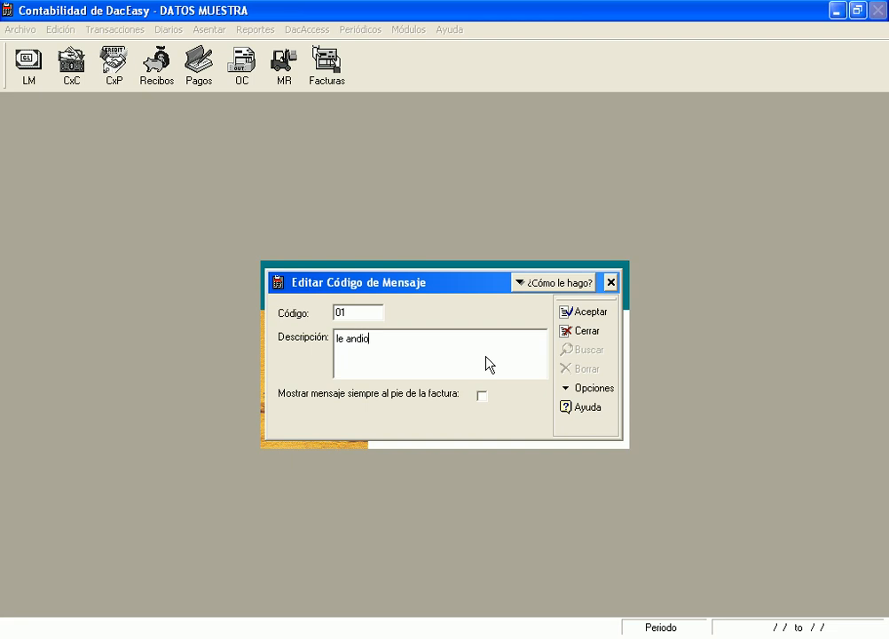
key("BackSpace")
key("BackSpace")
key("BackSpace")
key("BackSpace")
key("BackSpace")
type("atendio juana")
Capitalize the description's first letter to 'L', save message 01 and close the editor
triple_click(344, 333)
left_click(373, 360)
key("Home")
key("Delete")
type("L")
left_click(590, 315)
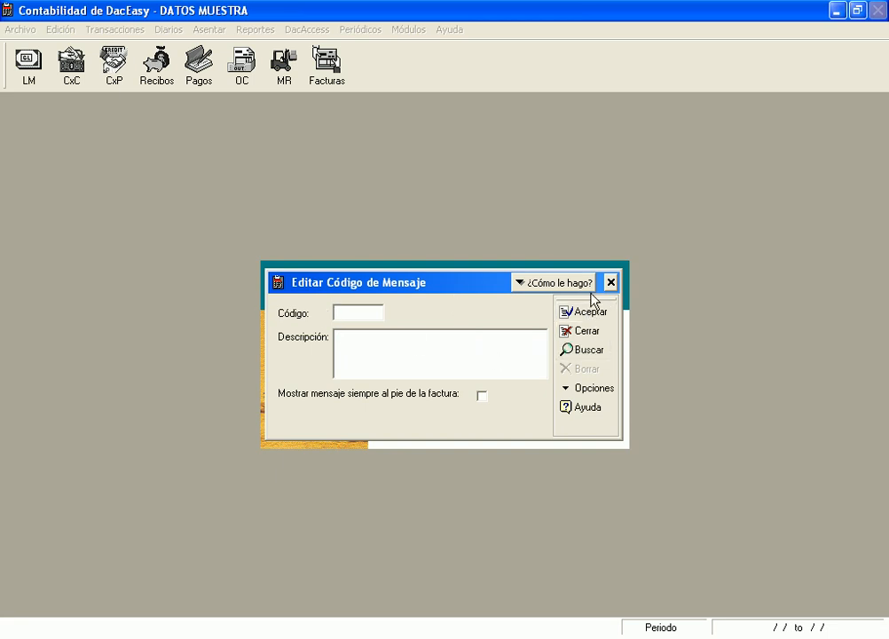
left_click(612, 283)
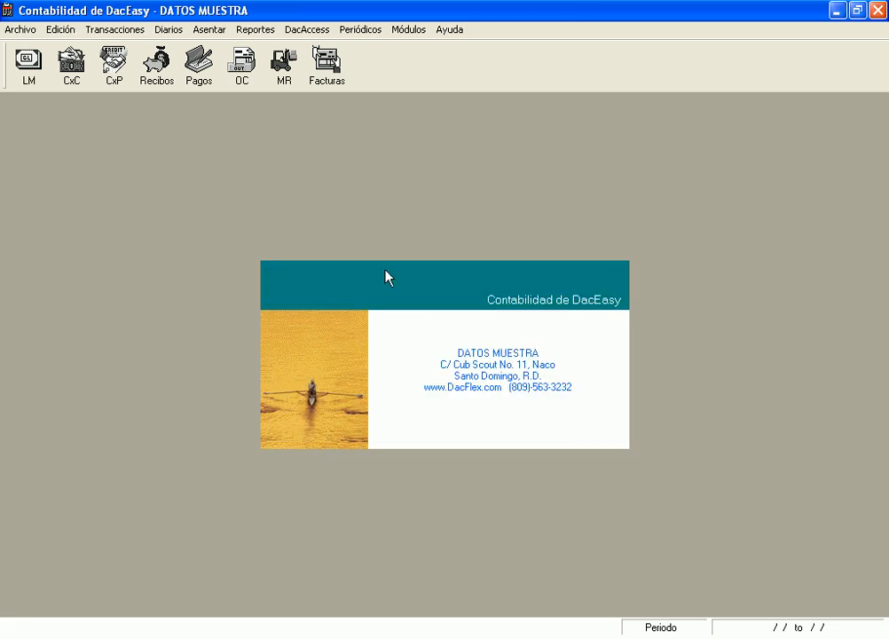
Reopen Editar Clientes, load customer 01 via the F2 lookup and show its Cuenta details
left_click(53, 30)
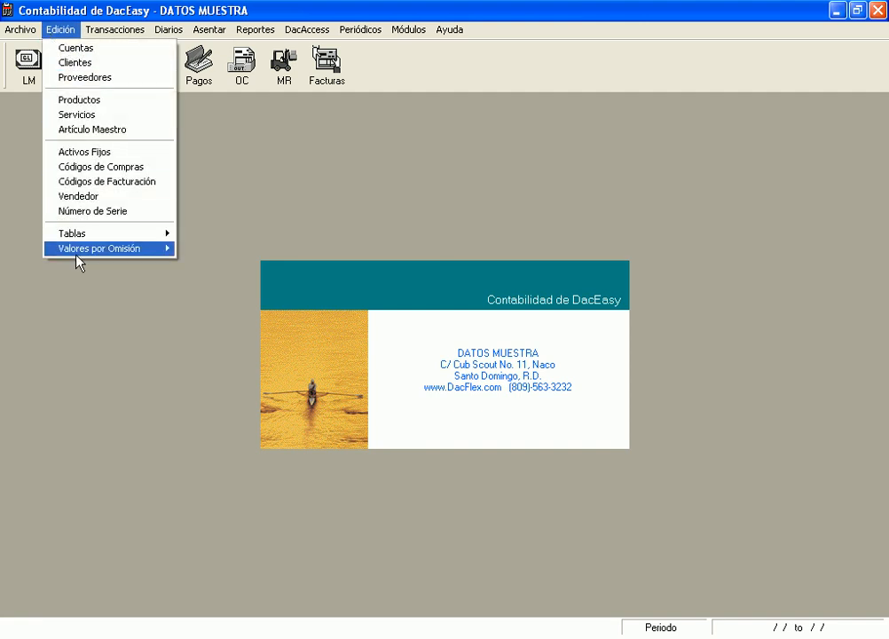
left_click(56, 63)
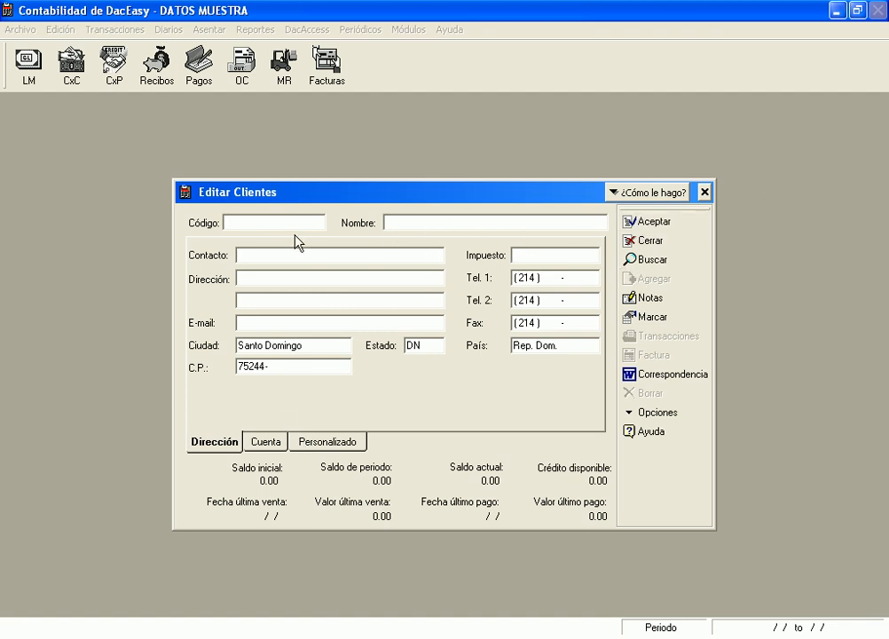
left_click(418, 224)
left_click(413, 330)
key("F2")
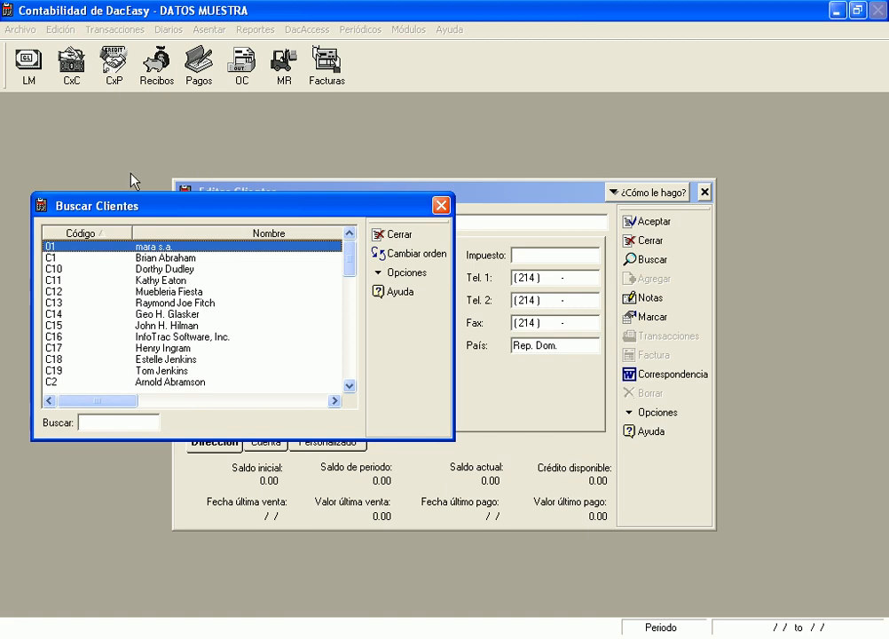
left_click(438, 207)
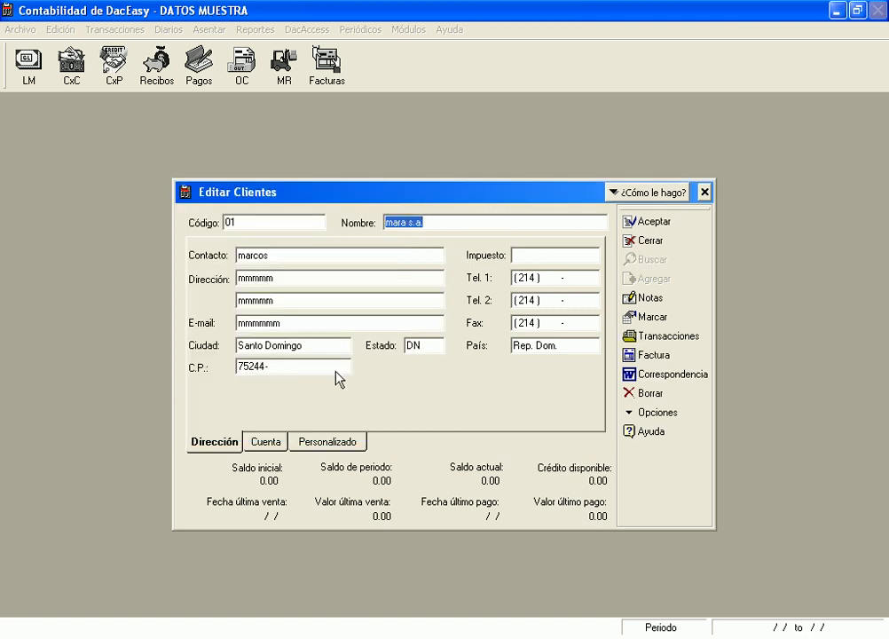
left_click(273, 442)
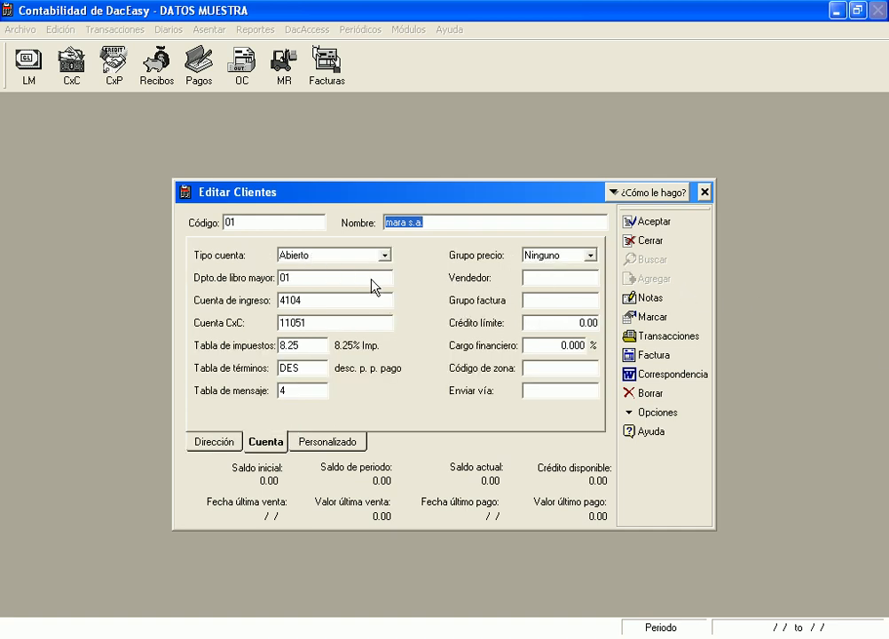
left_click(385, 255)
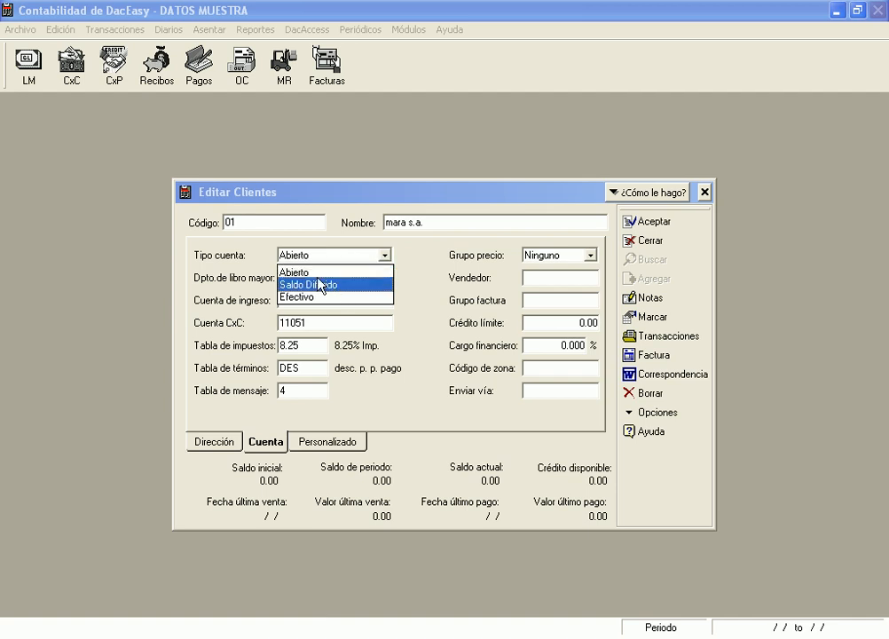
After trying Saldo Diferido and Abierto, set customer 01's account type to Efectivo
left_click(355, 285)
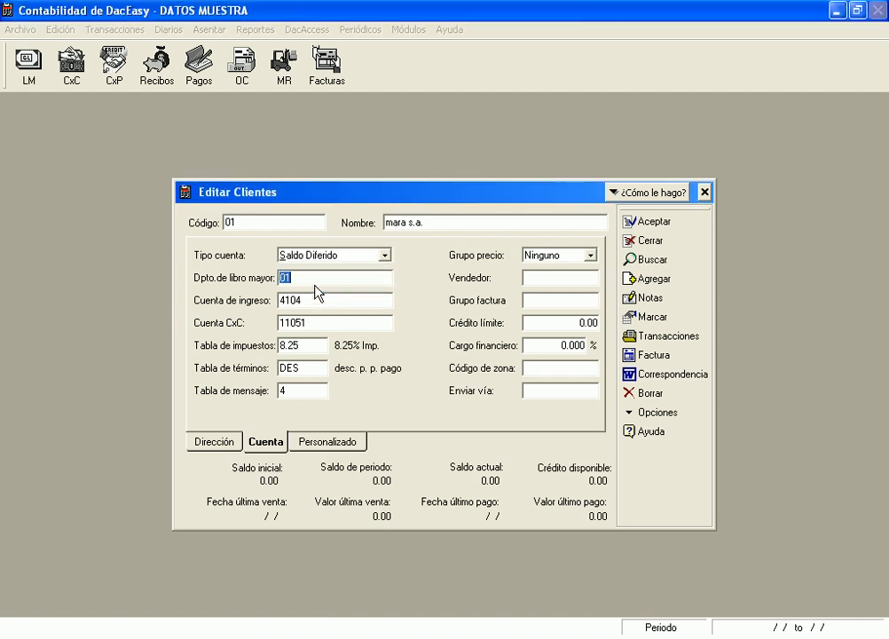
left_click(381, 256)
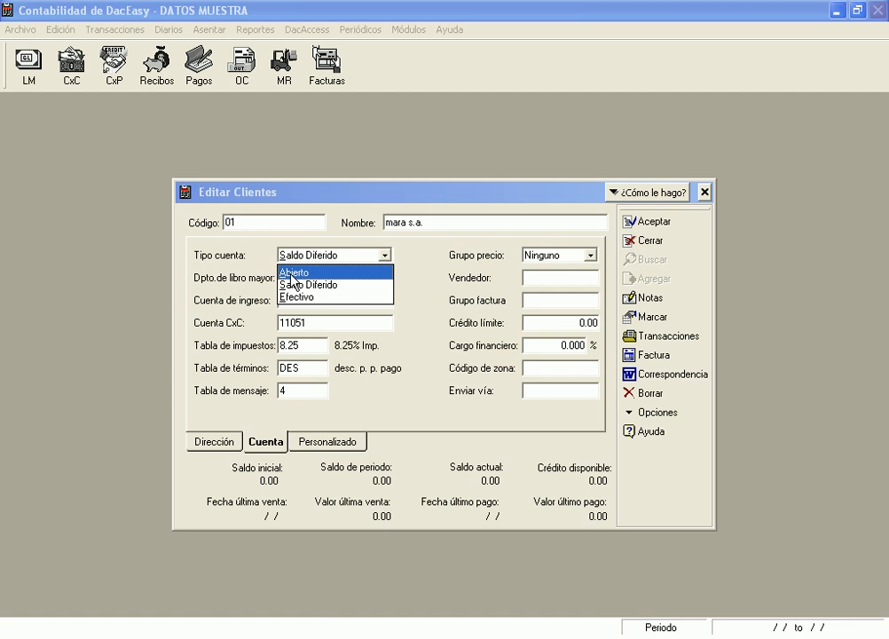
left_click(293, 272)
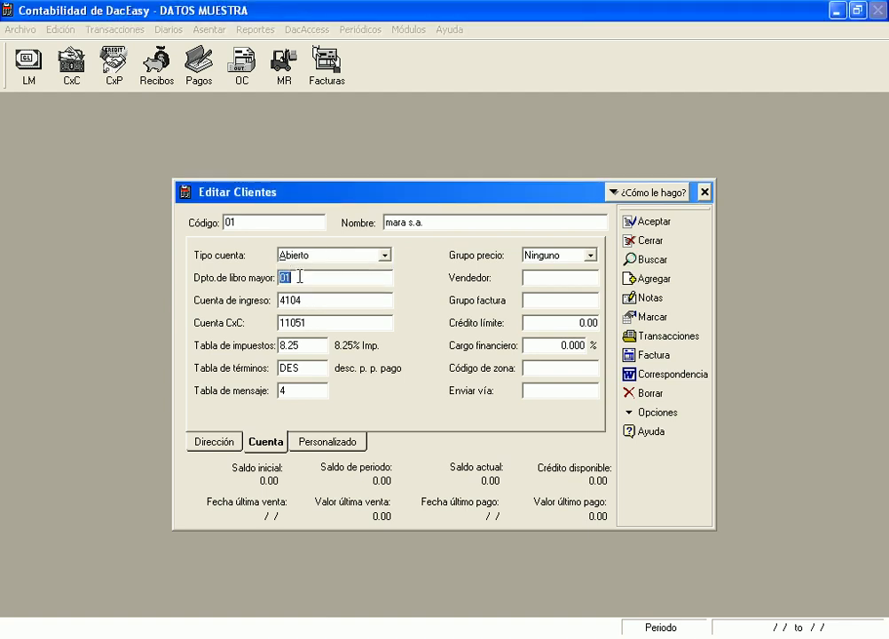
left_click(386, 256)
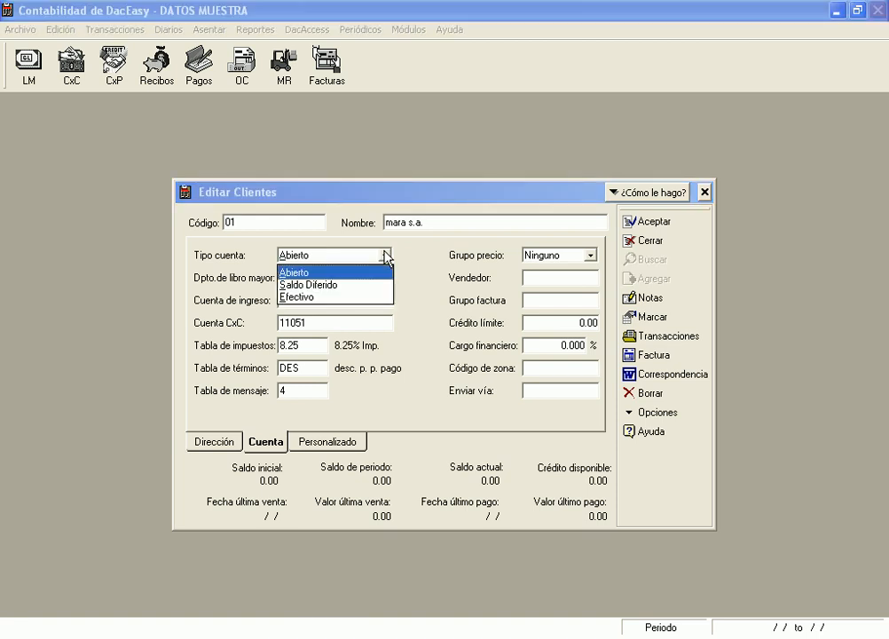
left_click(312, 302)
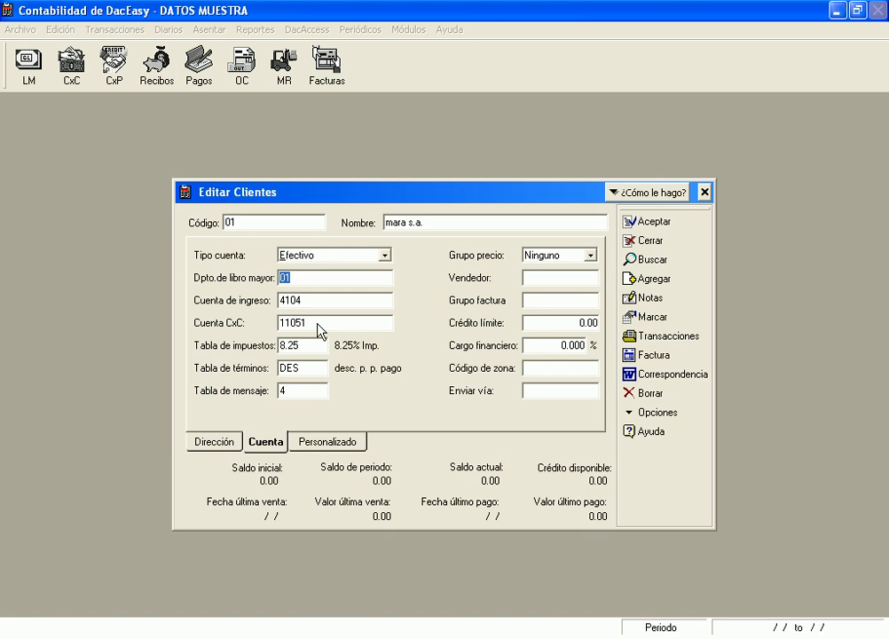
left_click(591, 259)
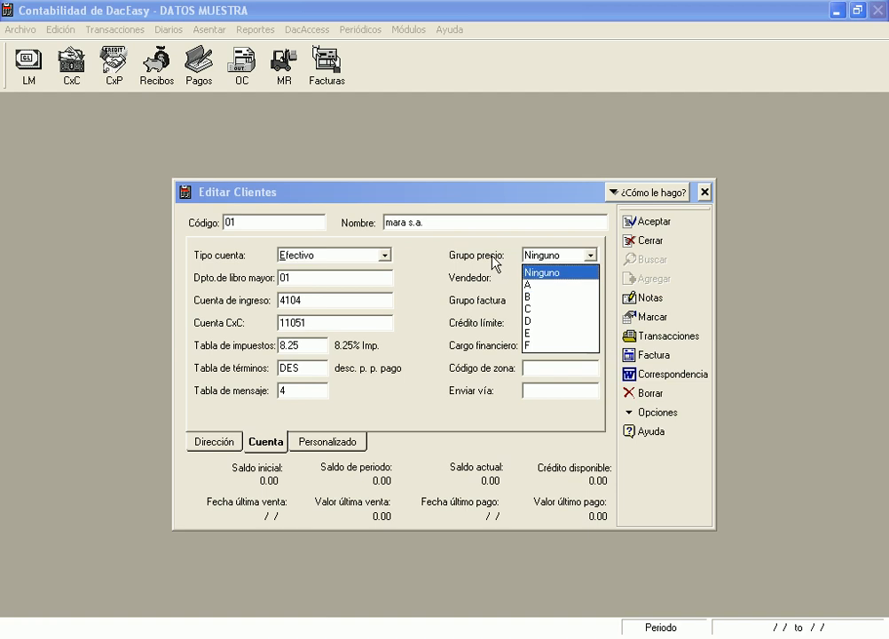
Set customer 01's price group to C and assign the second salesperson from the lookup
left_click(536, 309)
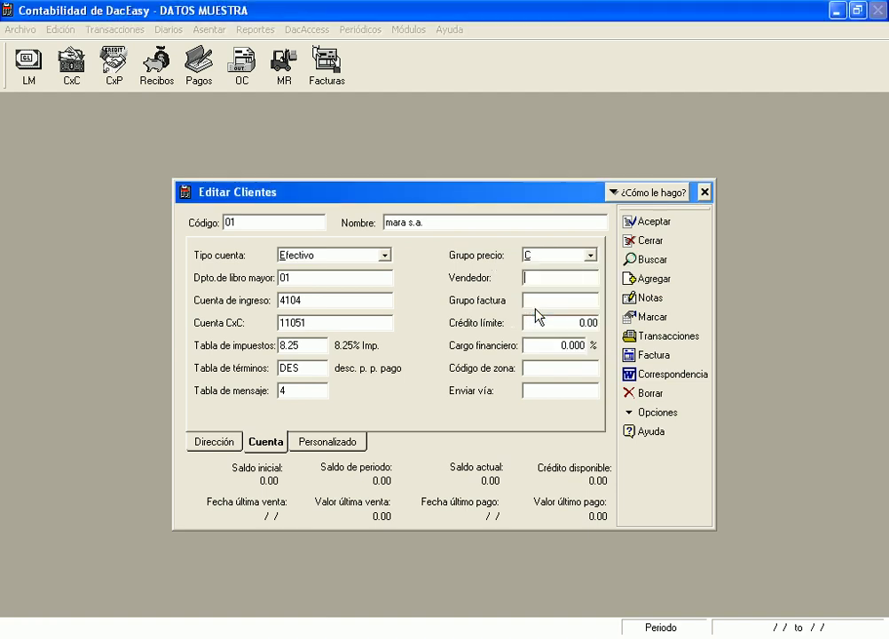
key("Tab")
key("F2")
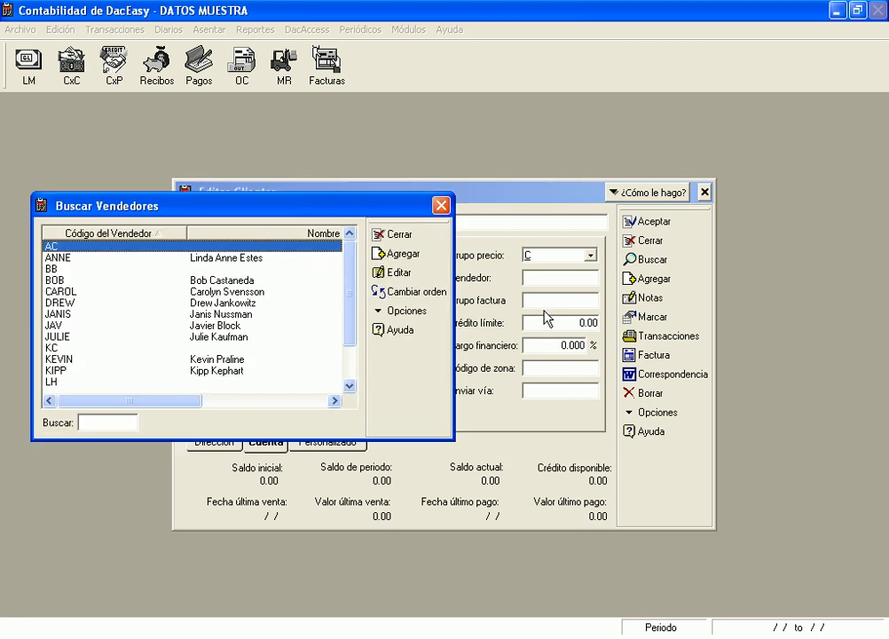
left_click(221, 259)
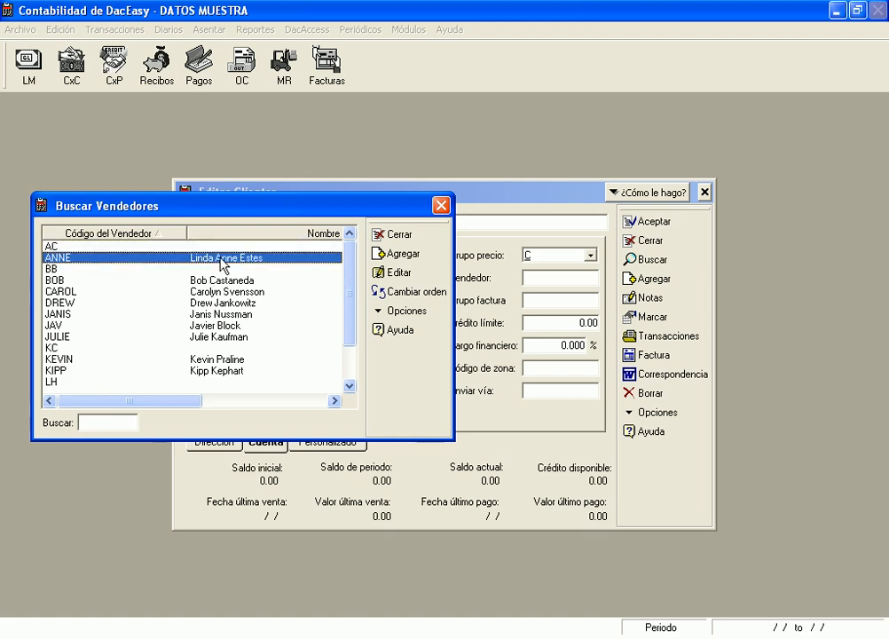
double_click(220, 259)
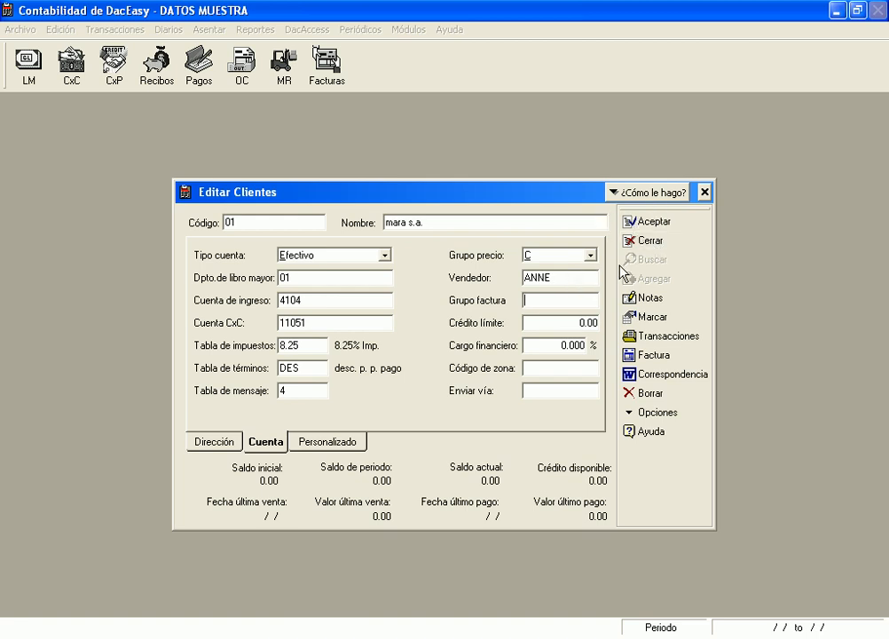
Review salesperson ANNE and a blank new-salesperson form, then close the customer form answering Sí
left_click(558, 277)
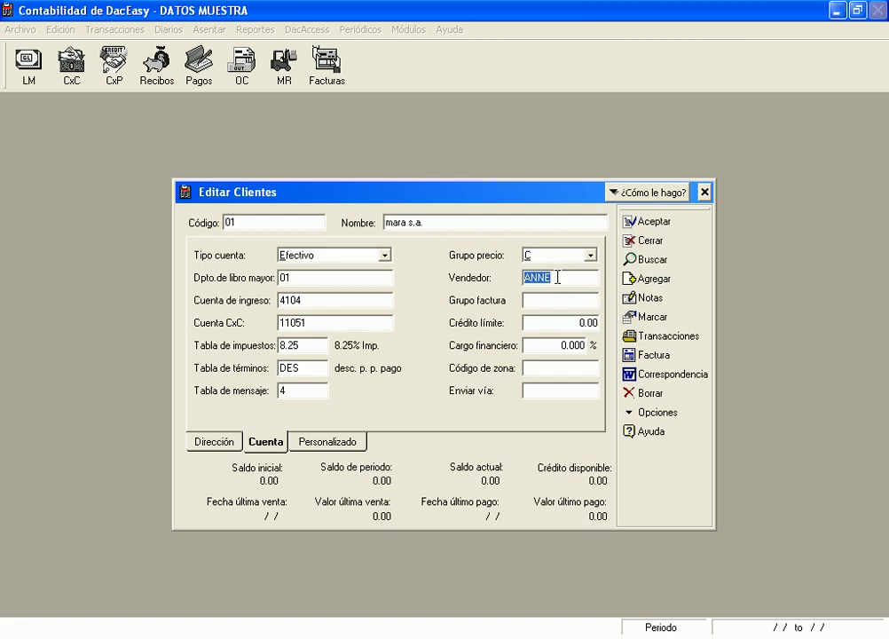
key("F2")
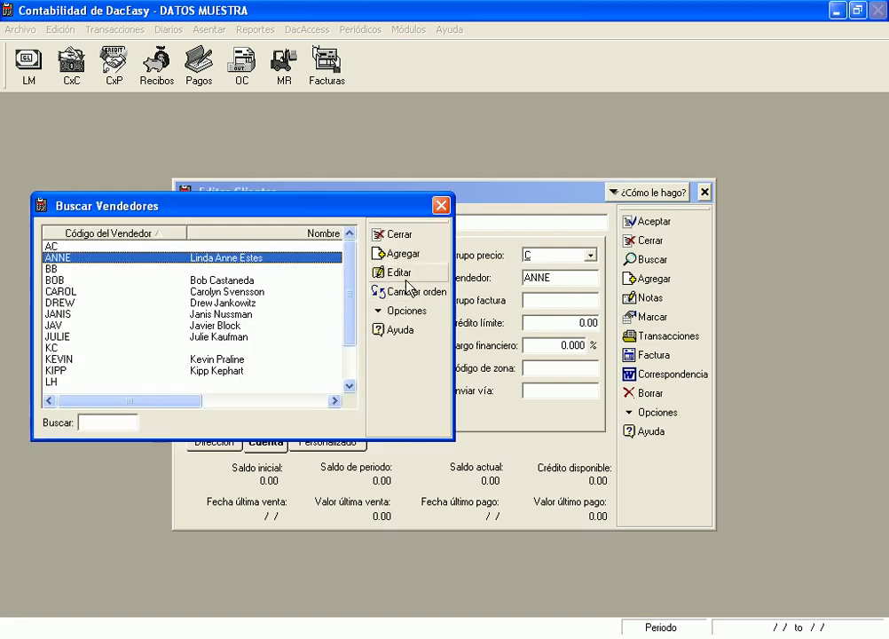
left_click(400, 276)
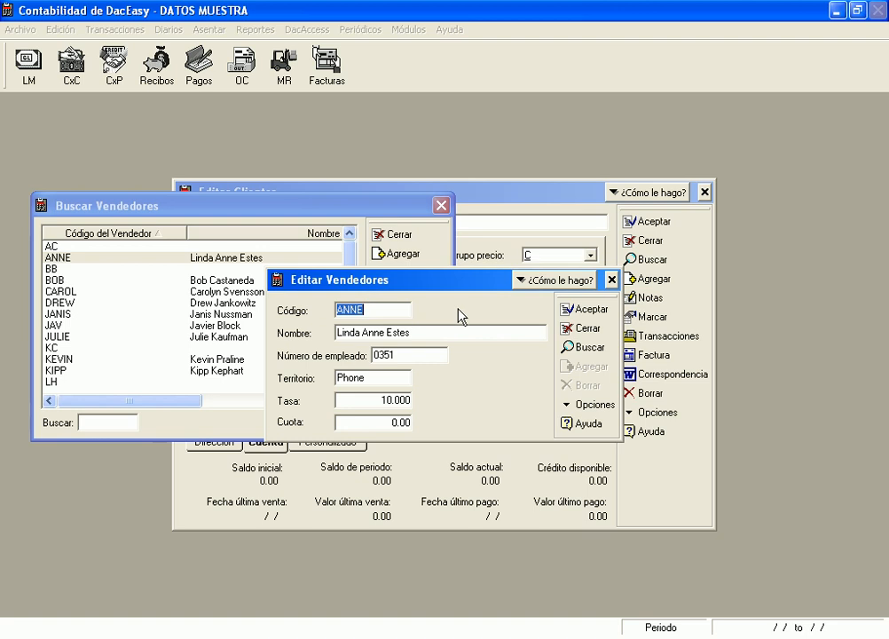
left_click(461, 332)
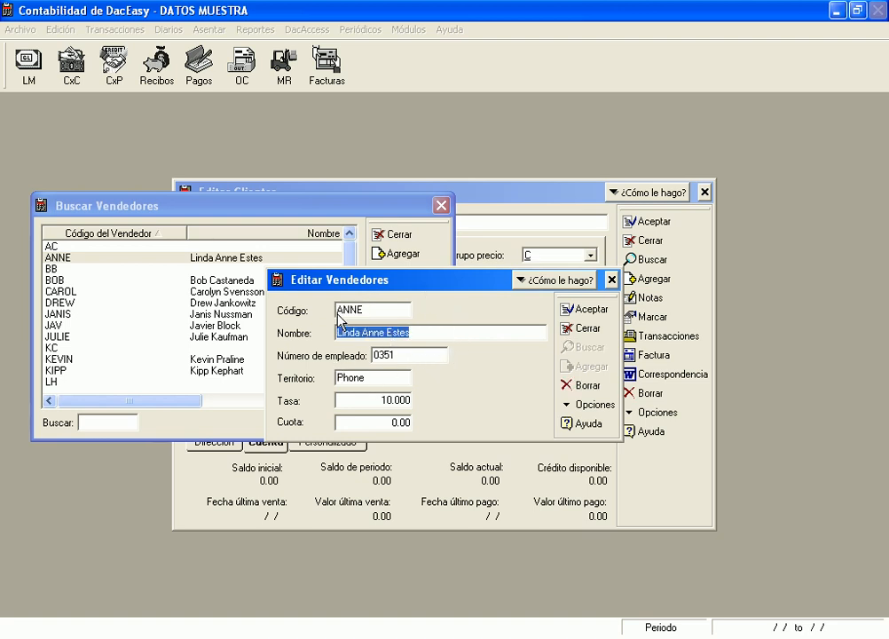
left_click(610, 282)
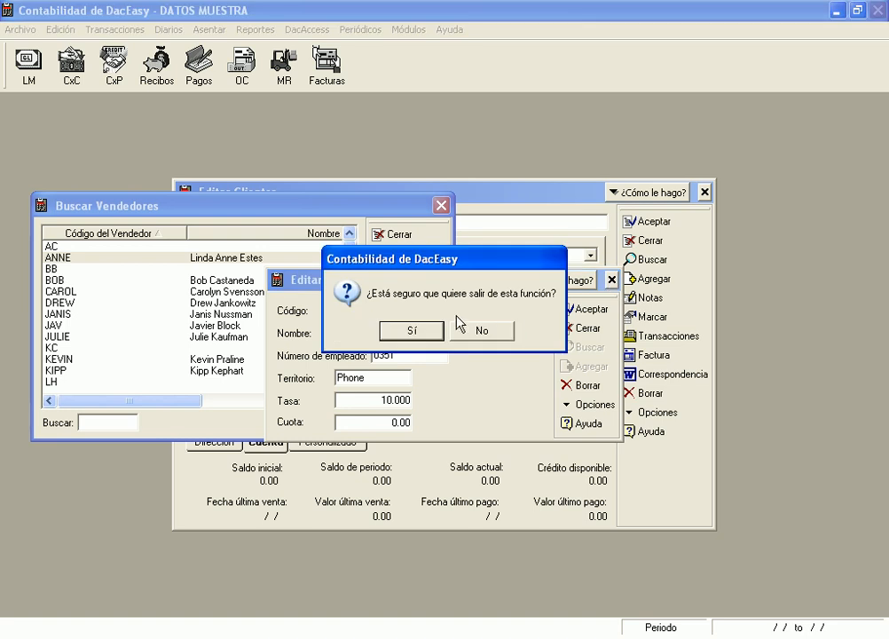
left_click(406, 330)
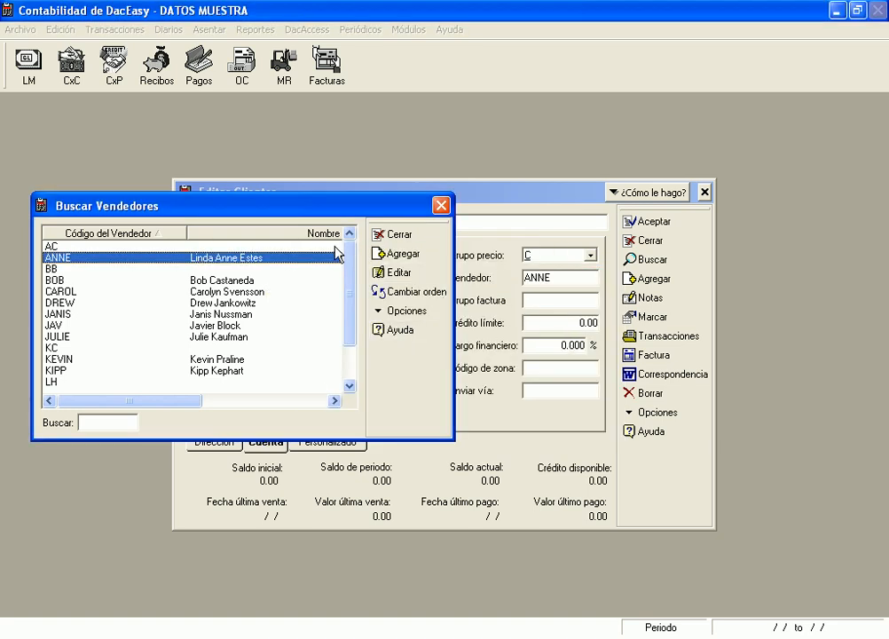
left_click(353, 289)
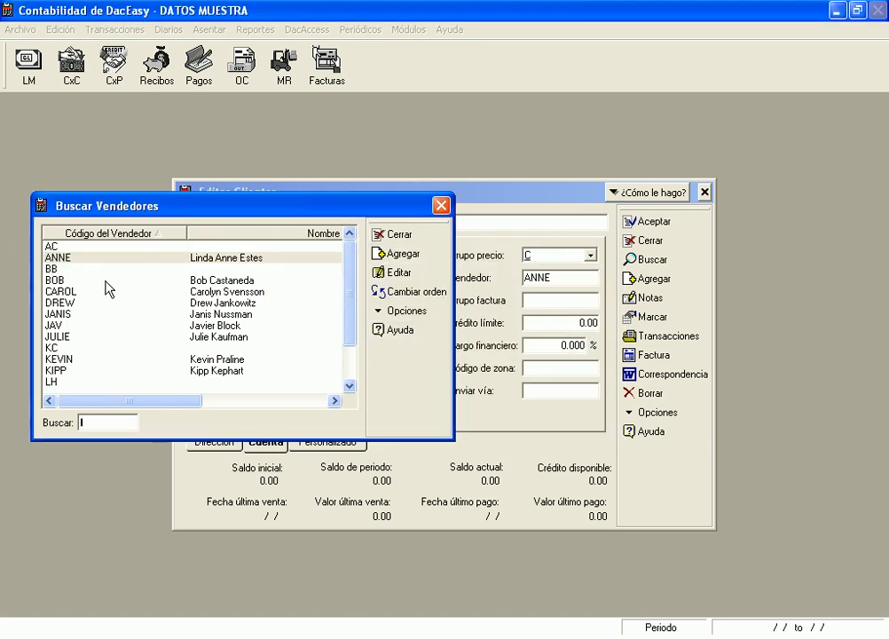
left_click(63, 259)
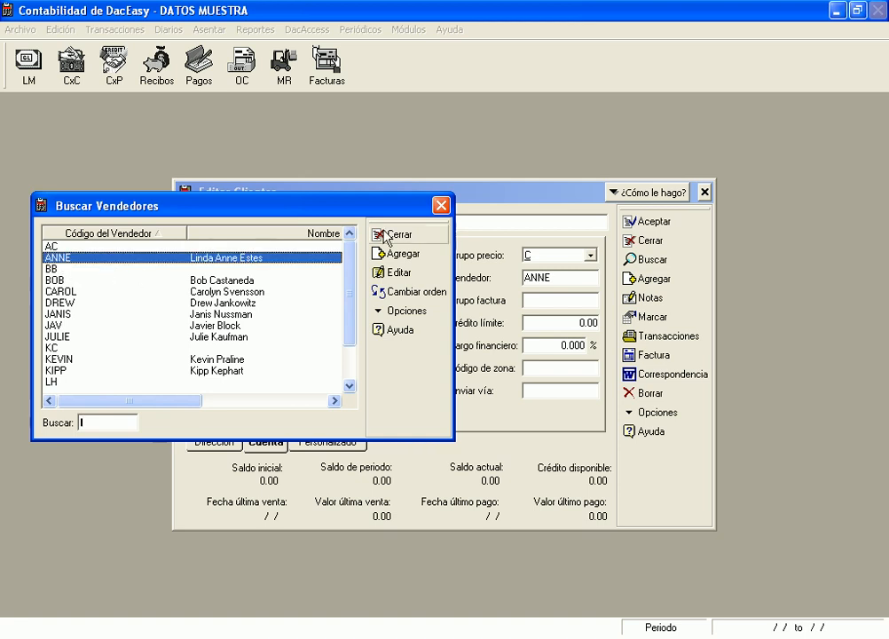
left_click(405, 256)
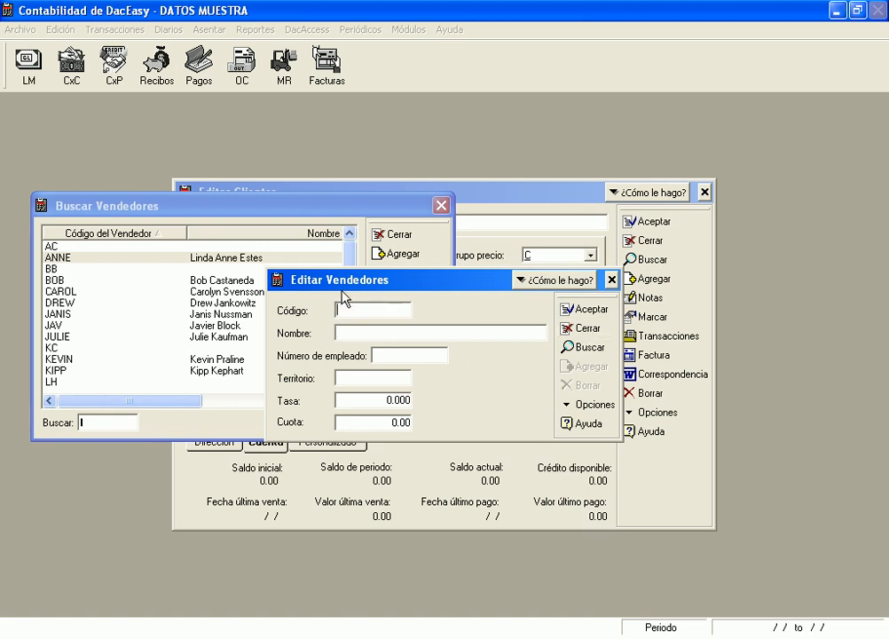
left_click(612, 281)
left_click(441, 210)
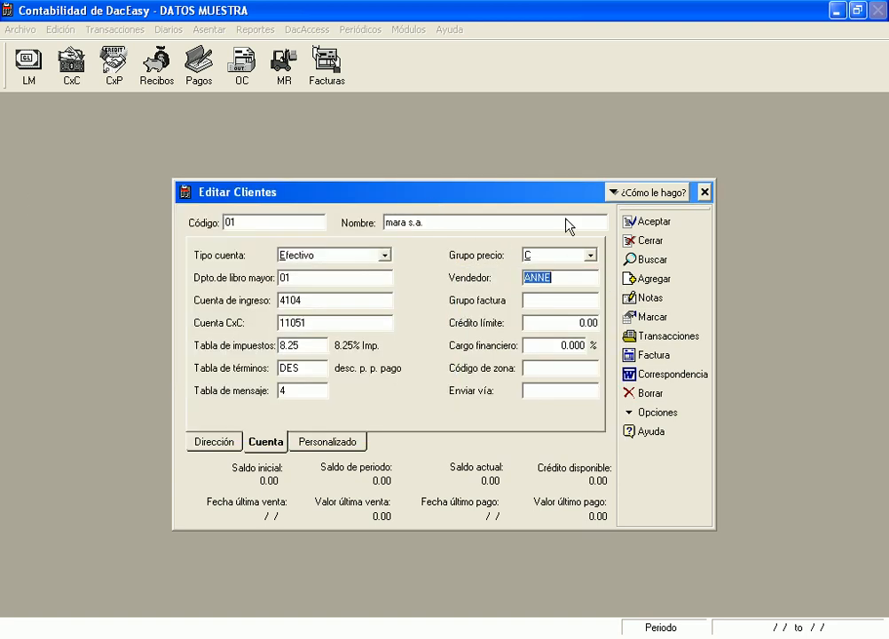
left_click(705, 193)
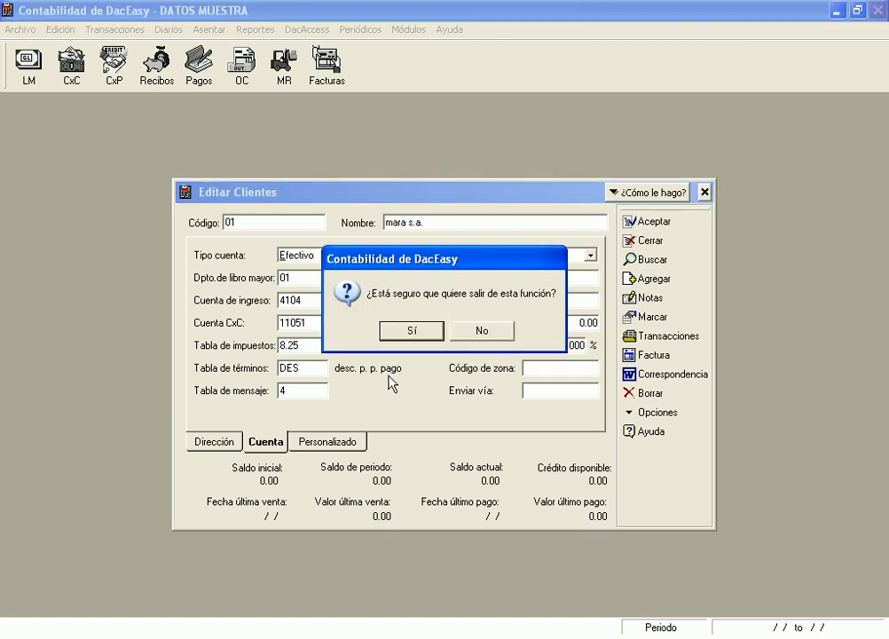
left_click(427, 332)
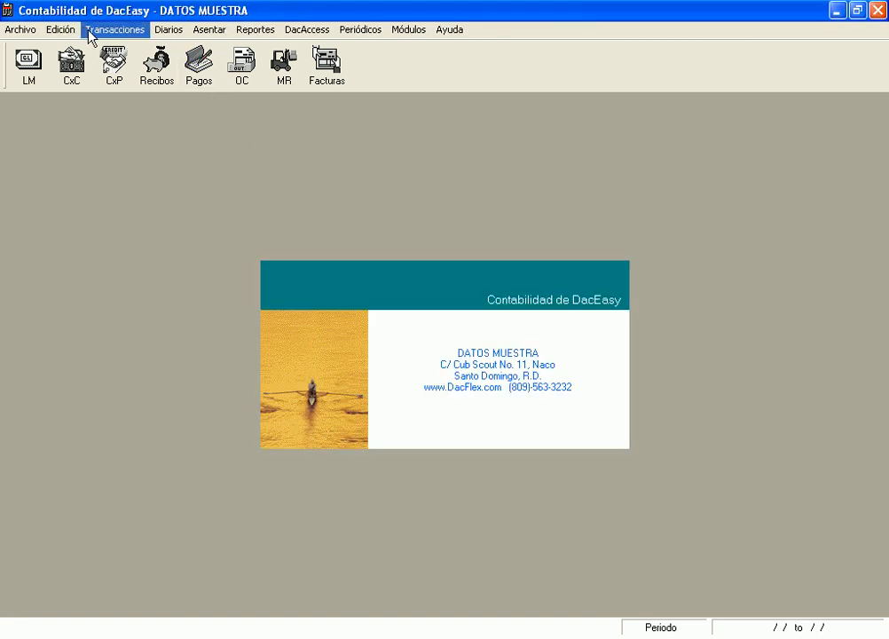
left_click(62, 29)
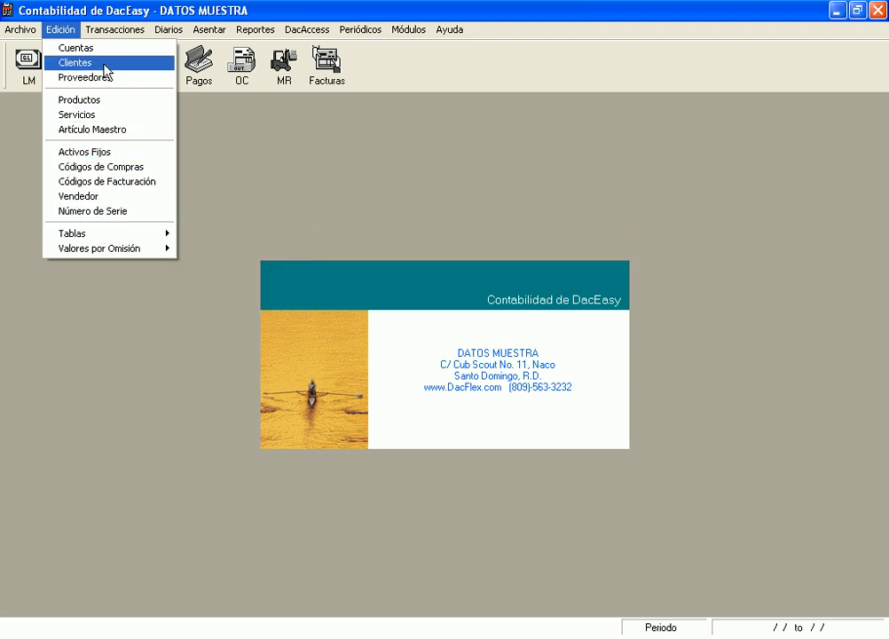
left_click(79, 196)
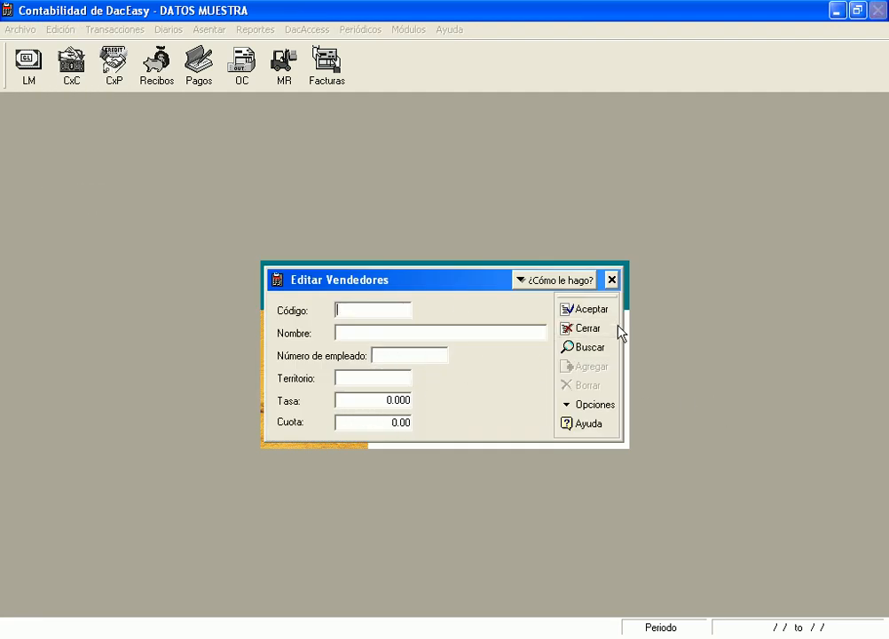
left_click(568, 348)
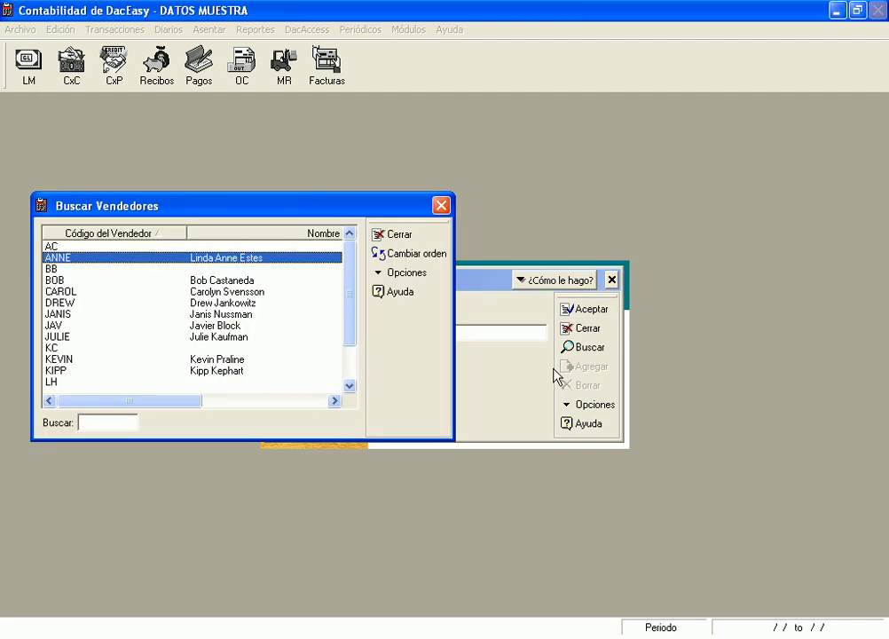
left_click(246, 281)
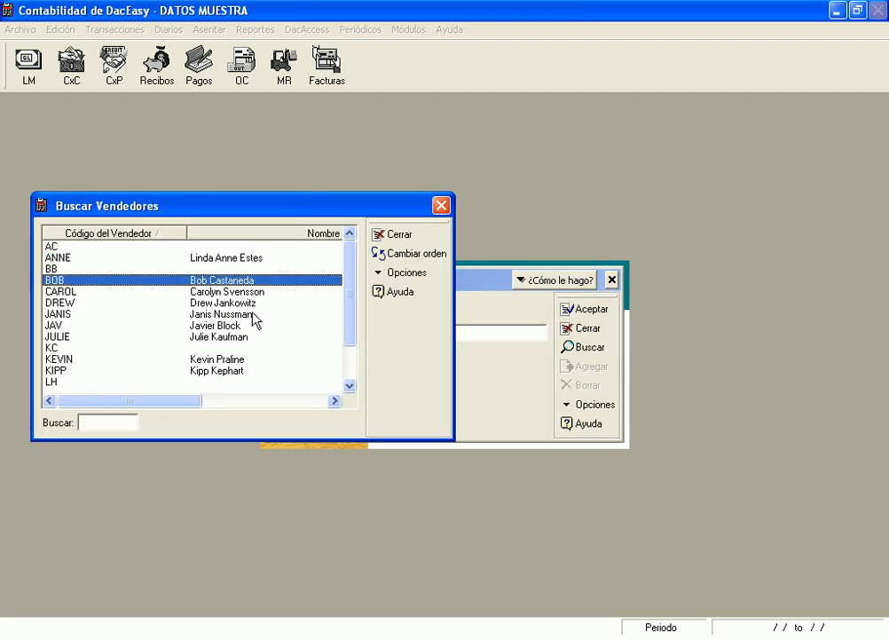
key("Return")
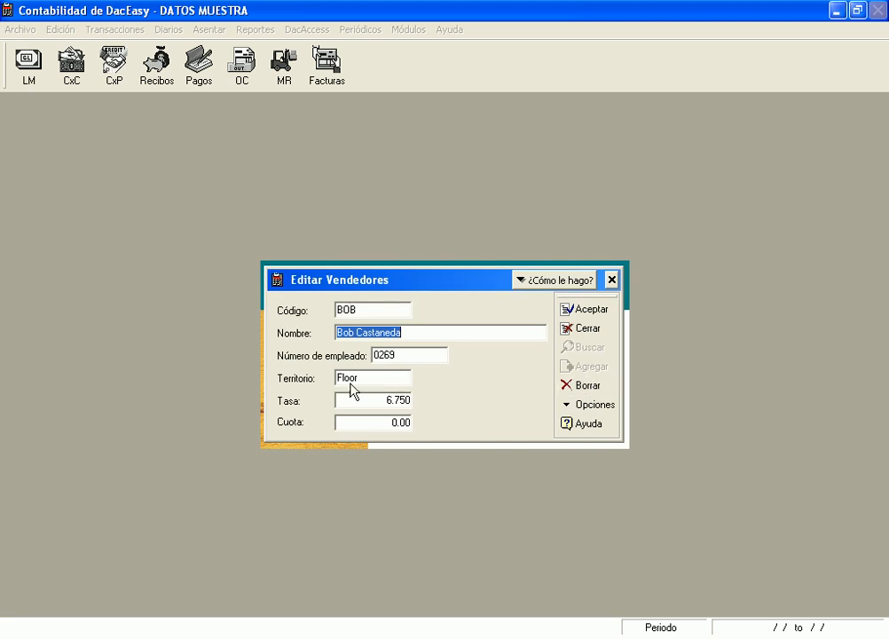
left_click(380, 381)
left_click(380, 400)
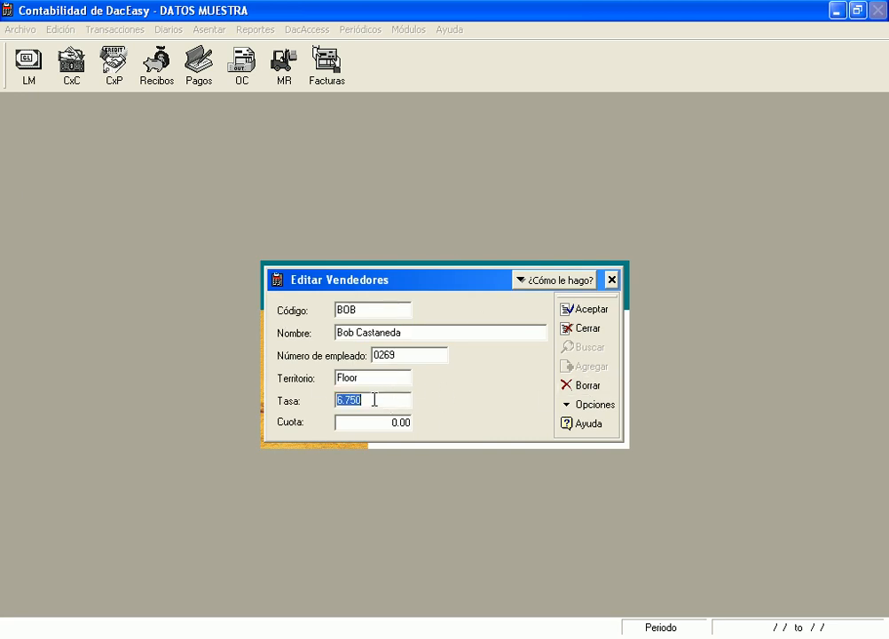
left_click(360, 432)
left_click(365, 400)
left_click(612, 280)
left_click(405, 333)
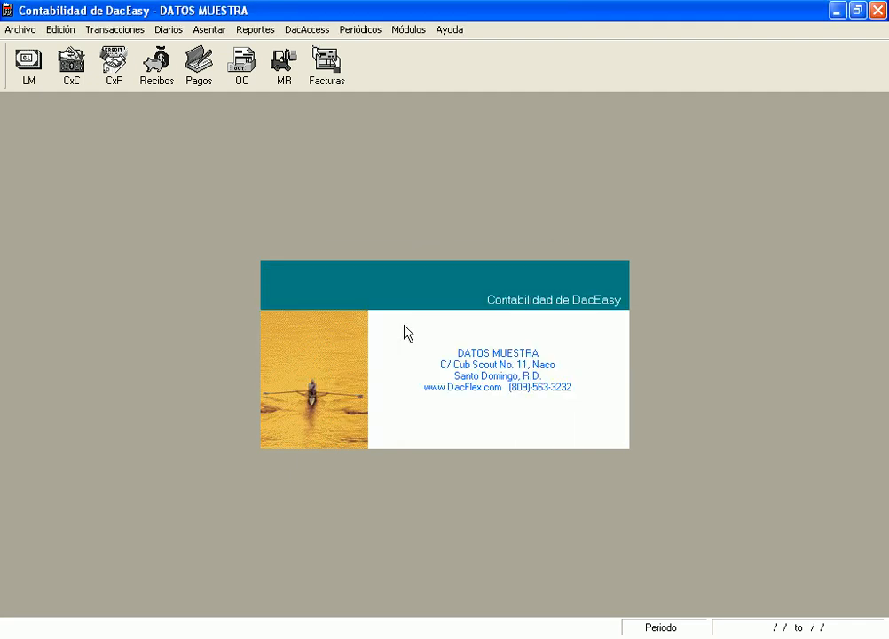
Reopen Editar Clientes and load customer 01 mara s.a. from the Buscar Clientes list
left_click(97, 27)
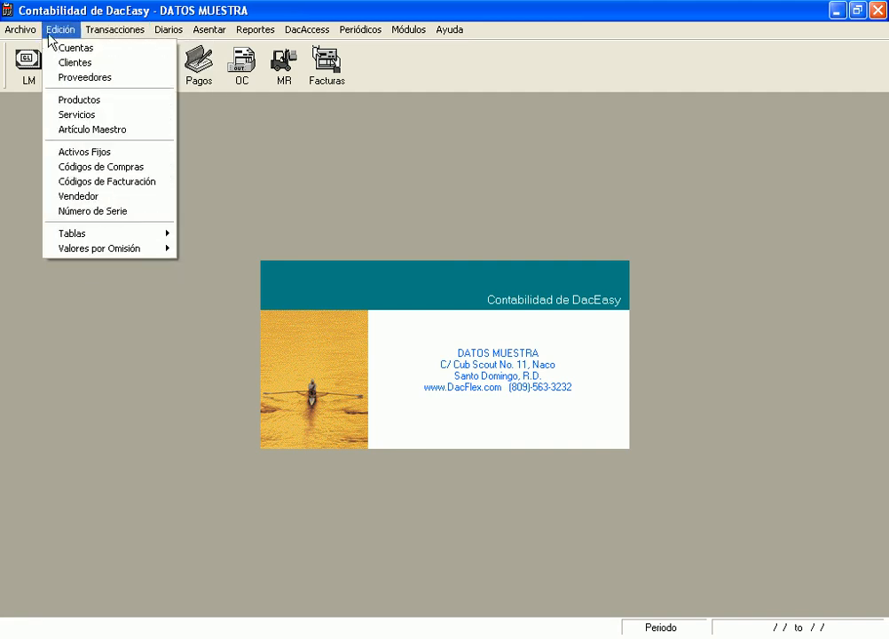
left_click(63, 64)
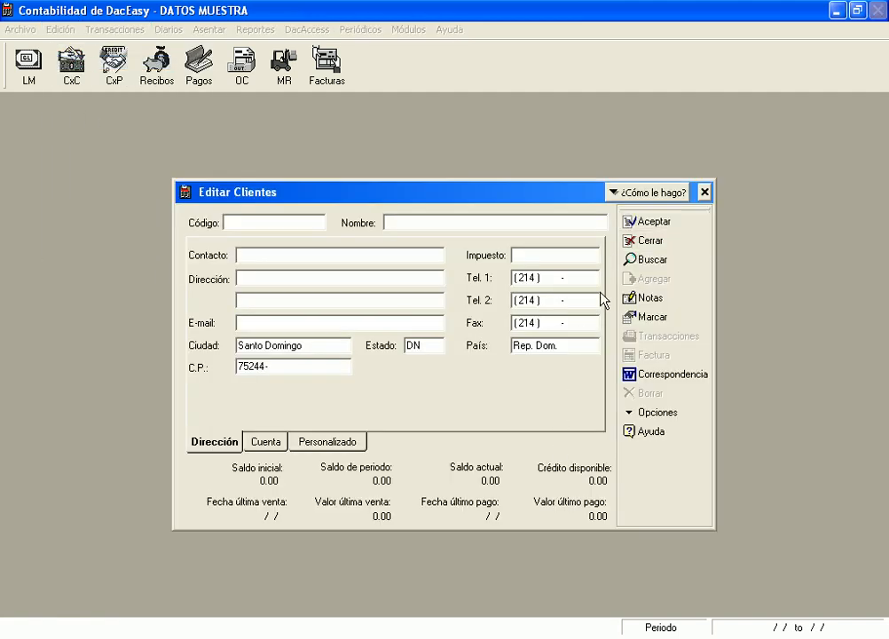
key("F2")
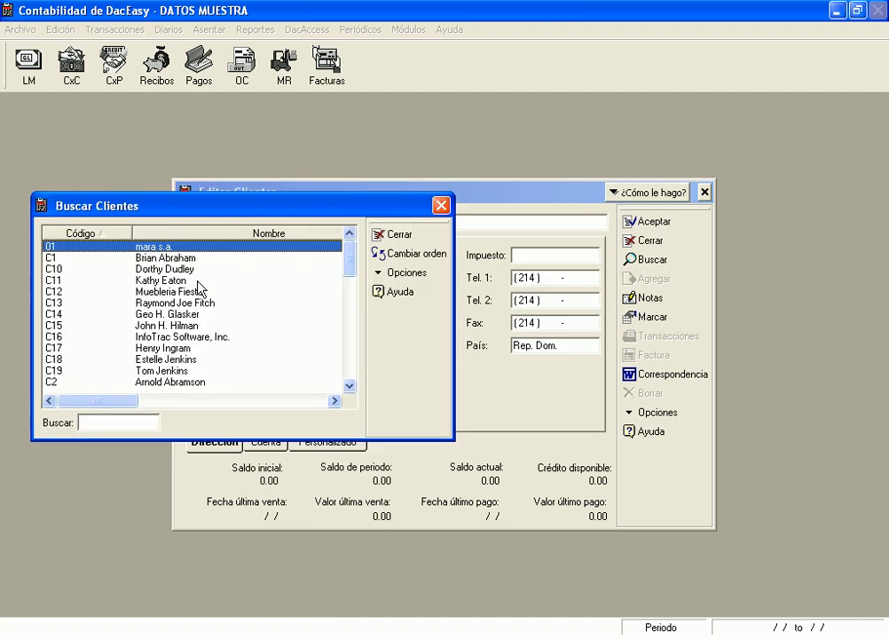
left_click(248, 257)
double_click(228, 247)
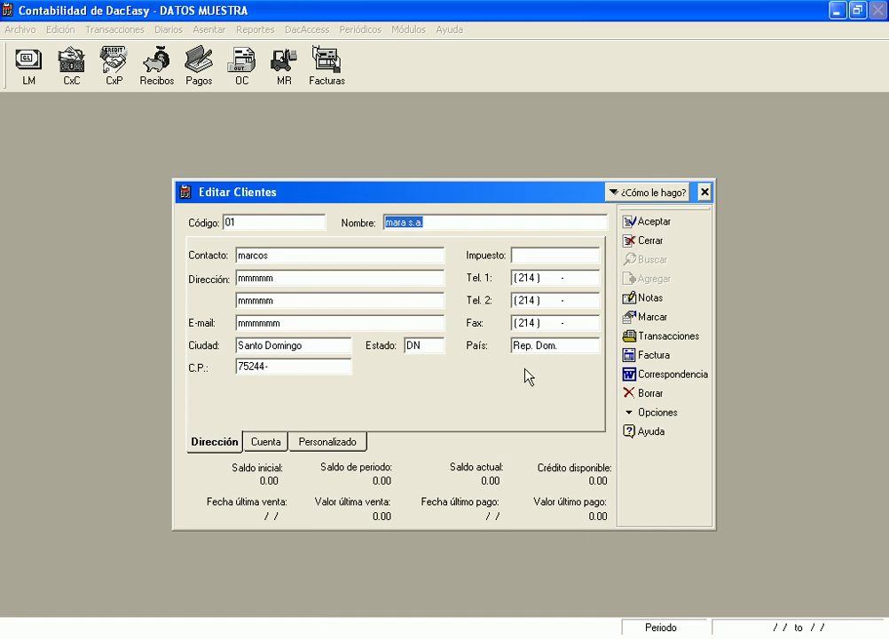
Set the customer's credit limit to 80000000, leaving the finance charge unchanged
left_click(278, 444)
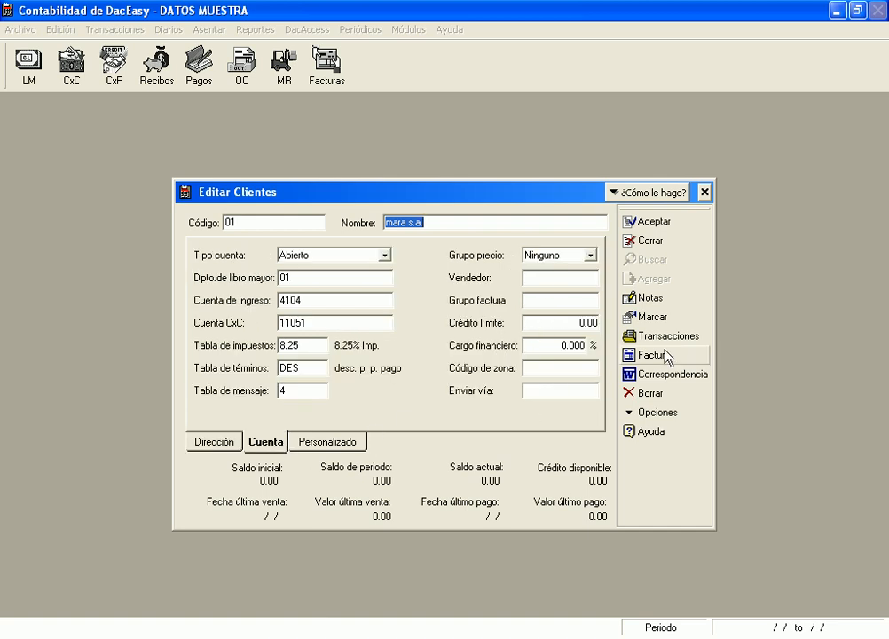
left_click(552, 301)
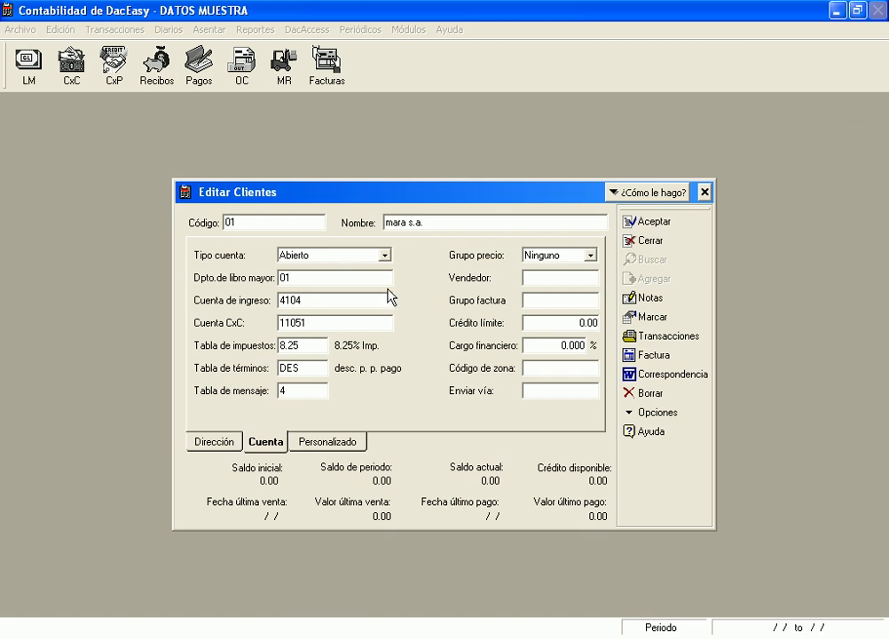
left_click(531, 323)
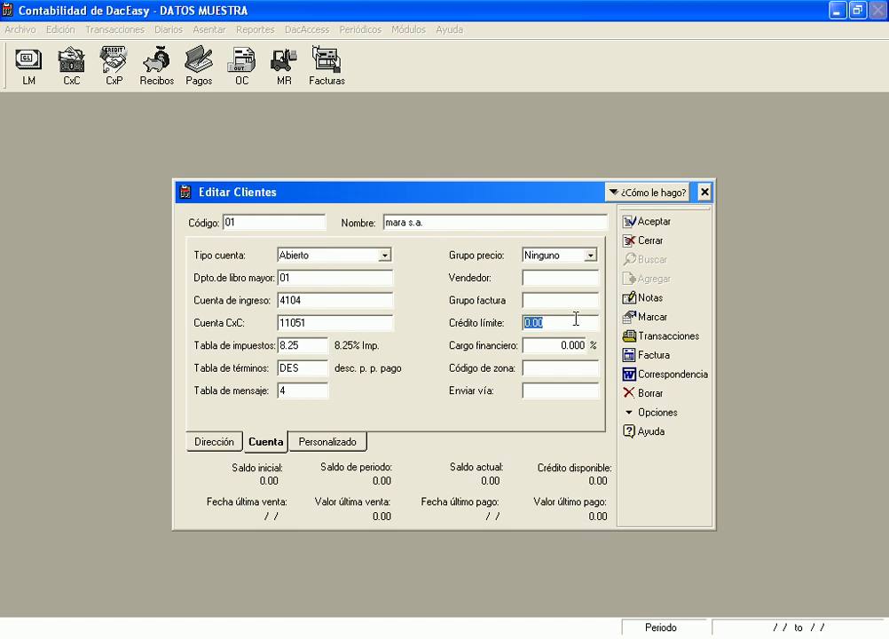
type("800000000")
double_click(576, 316)
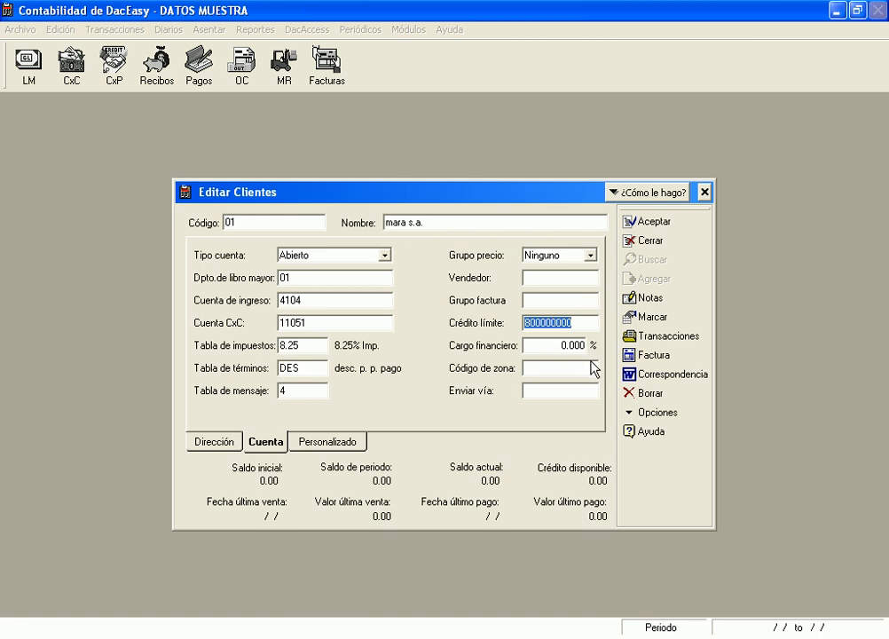
left_click(554, 345)
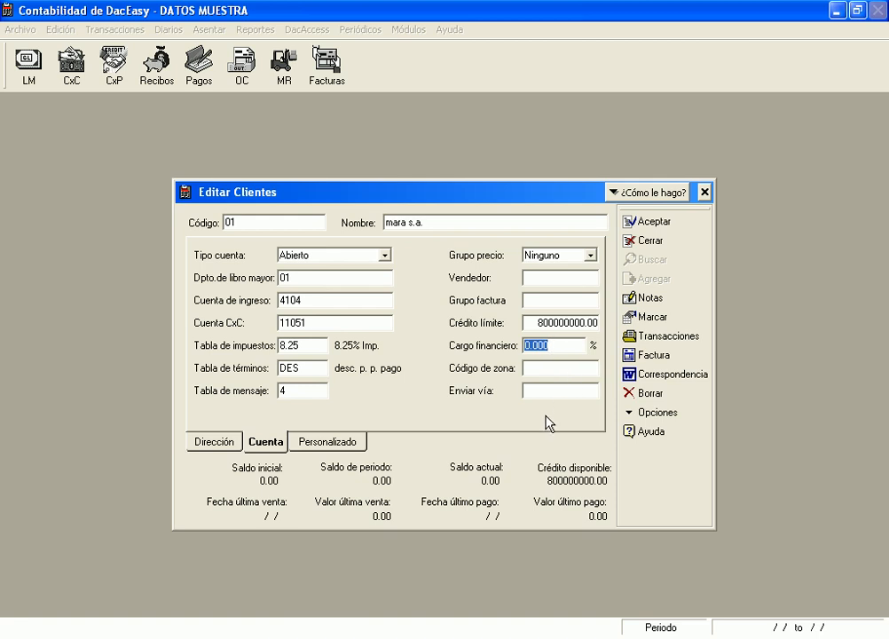
left_click(558, 352)
type("2")
key("BackSpace")
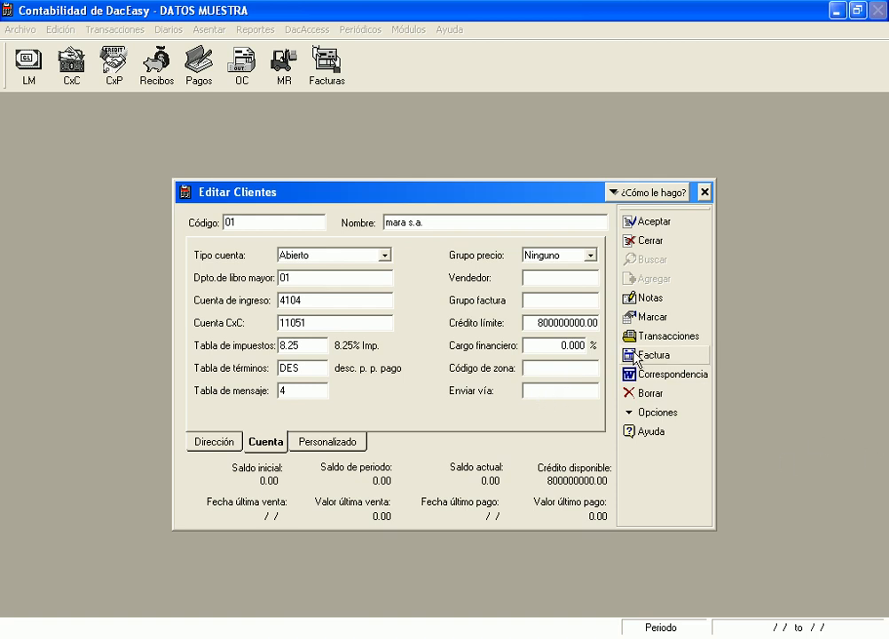
Browse the Enviar vía shipping methods without choosing one, then close the customer form with Sí
left_click(576, 396)
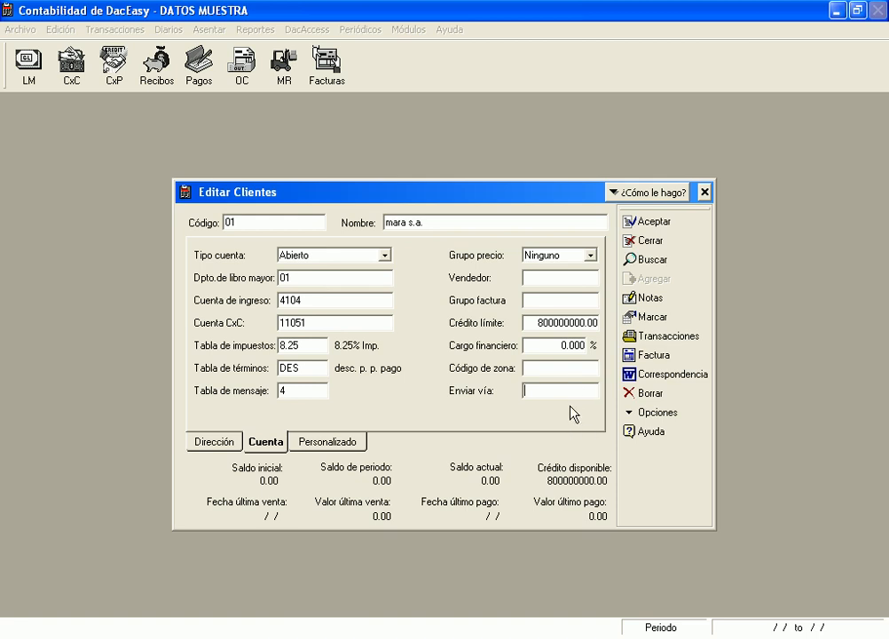
key("F2")
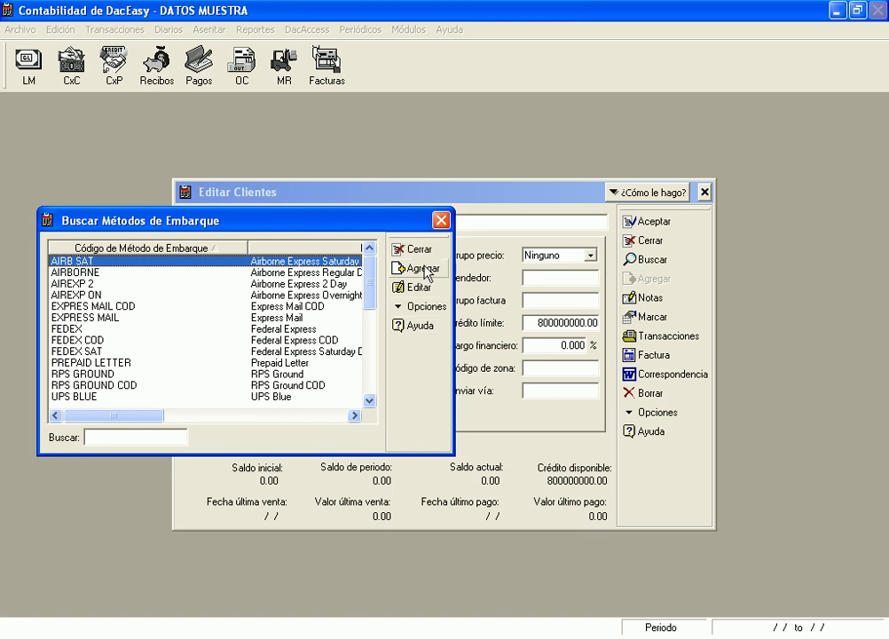
left_click(441, 221)
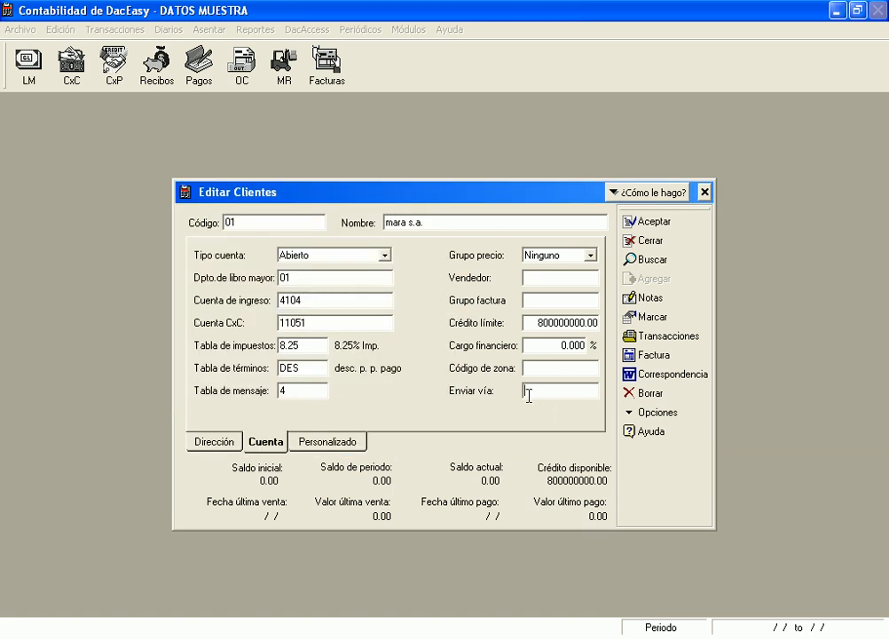
left_click(702, 193)
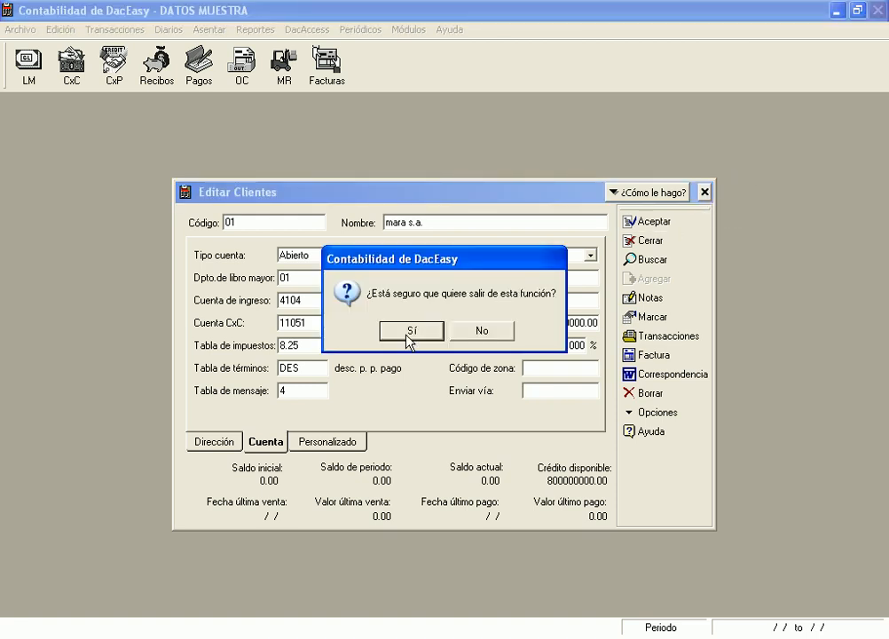
left_click(409, 332)
left_click(57, 29)
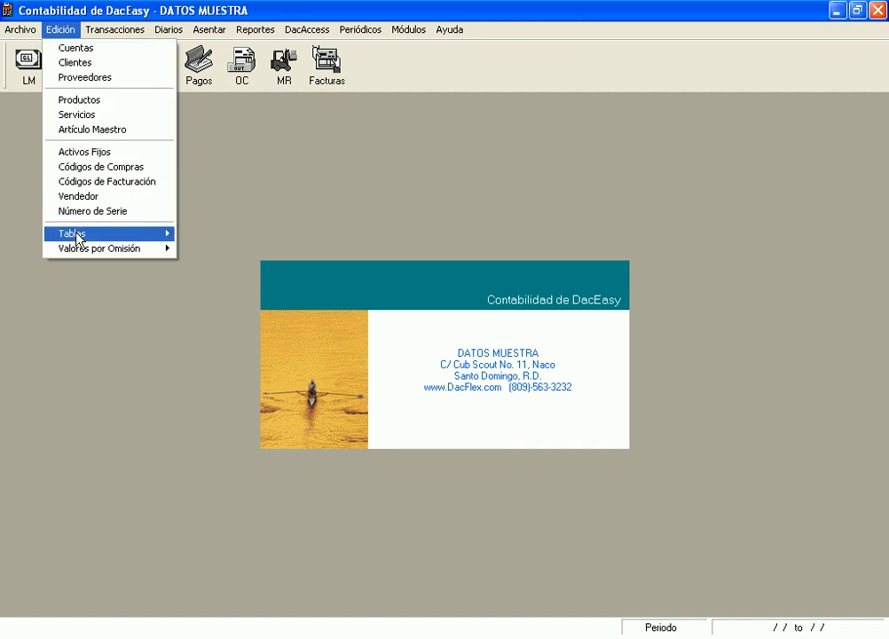
mouse_move(117, 237)
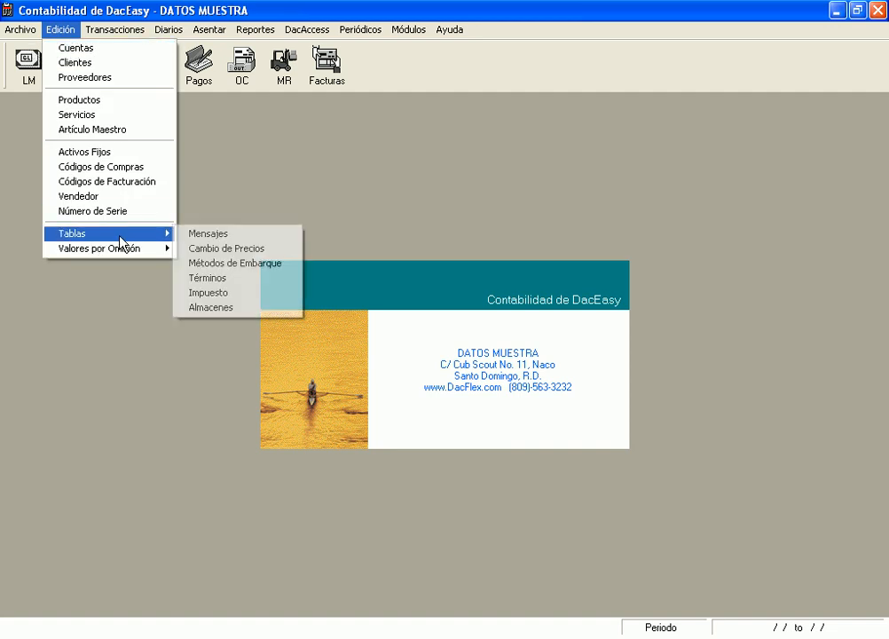
left_click(231, 264)
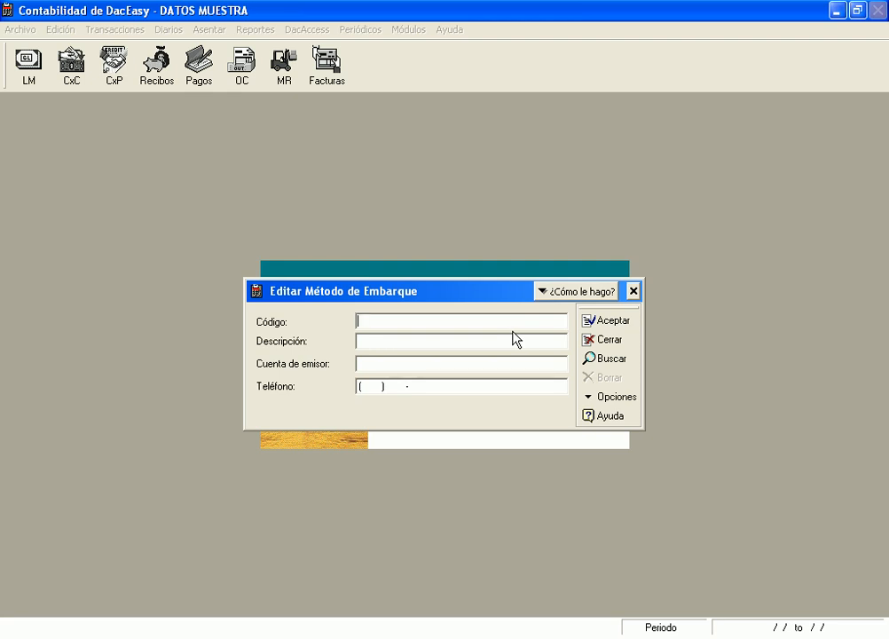
type("T")
type("T")
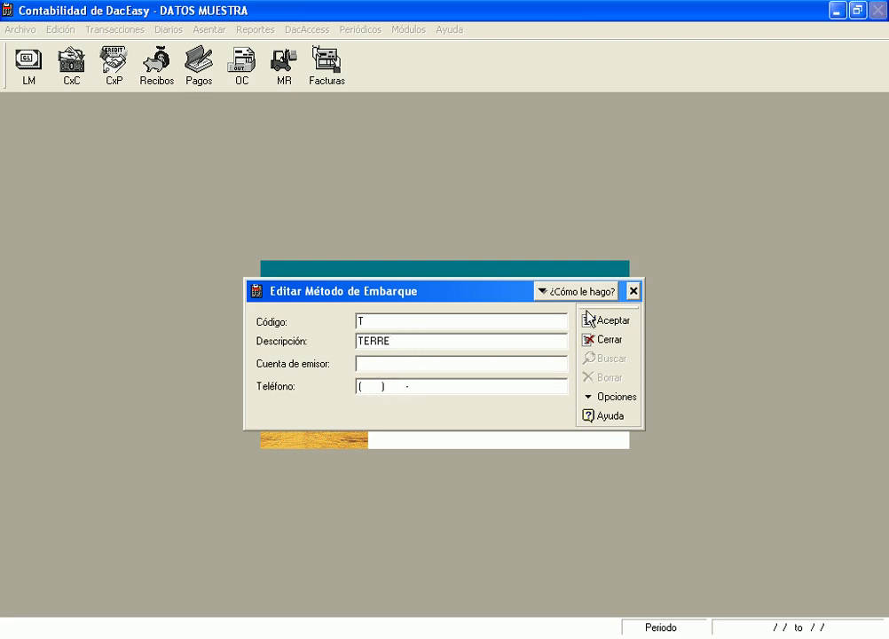
left_click(634, 293)
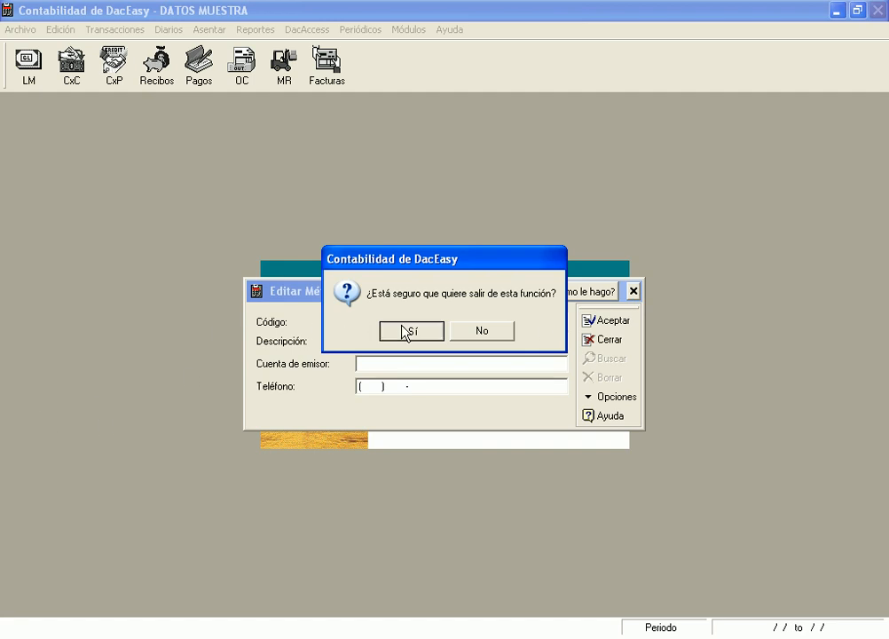
left_click(409, 331)
left_click(33, 30)
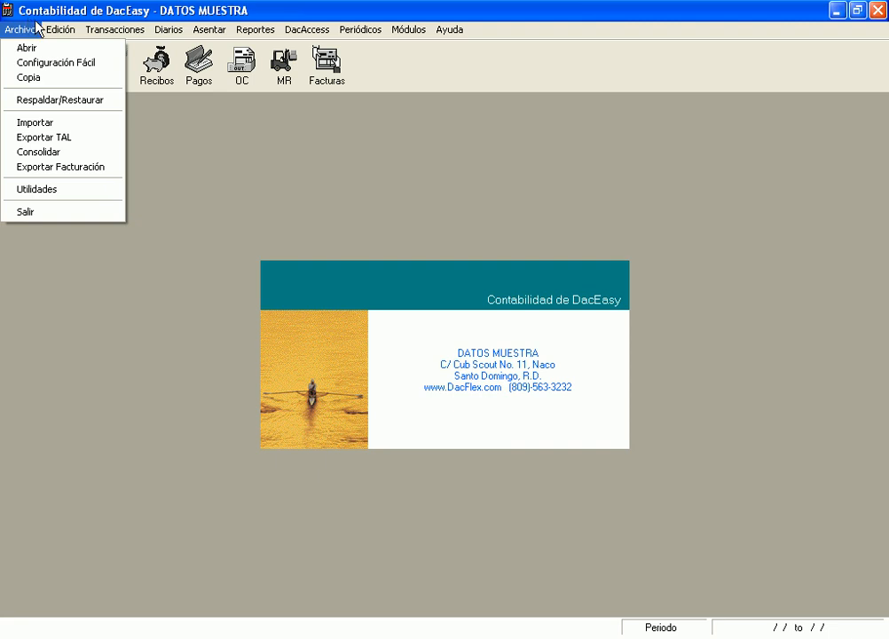
mouse_move(46, 30)
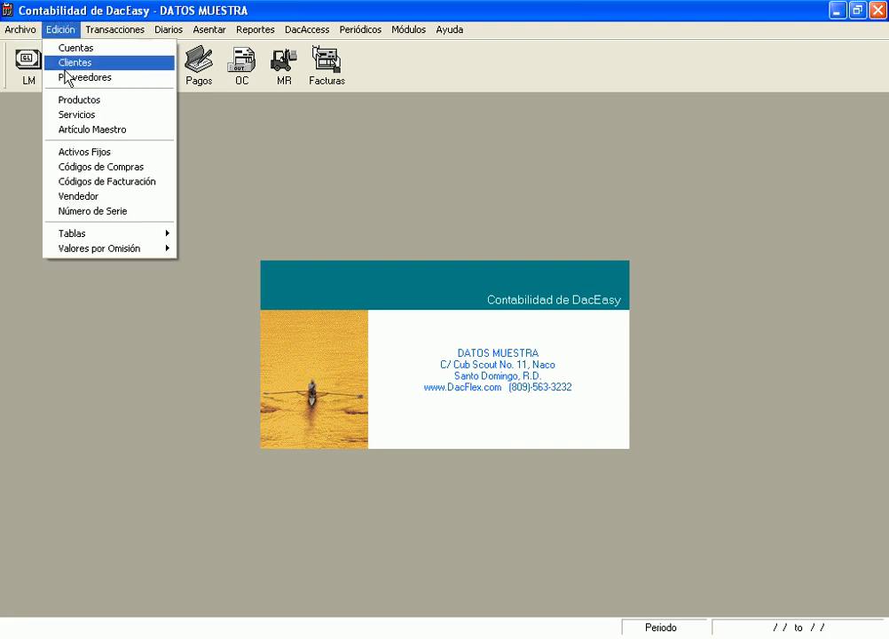
left_click(57, 63)
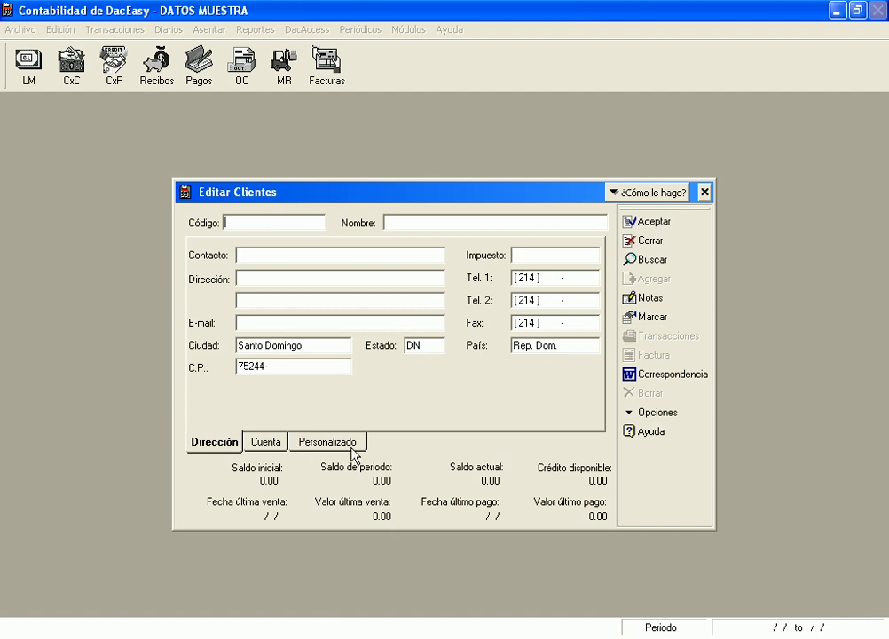
left_click(265, 441)
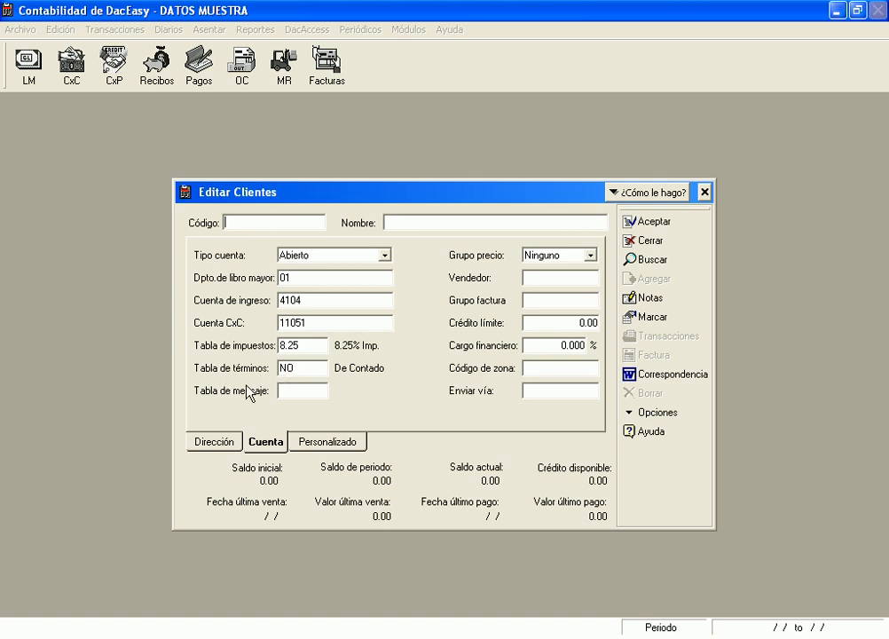
left_click(704, 192)
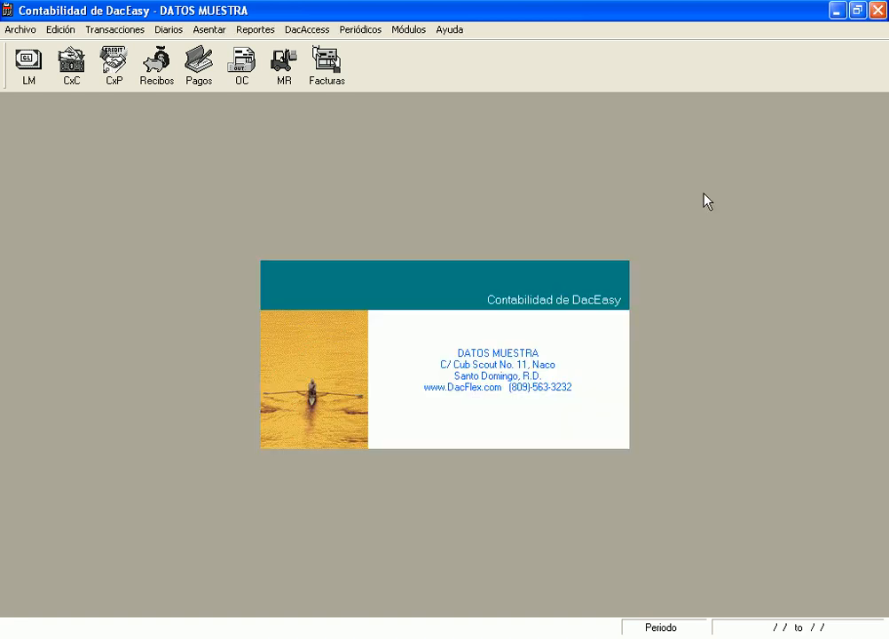
left_click(34, 29)
mouse_move(58, 36)
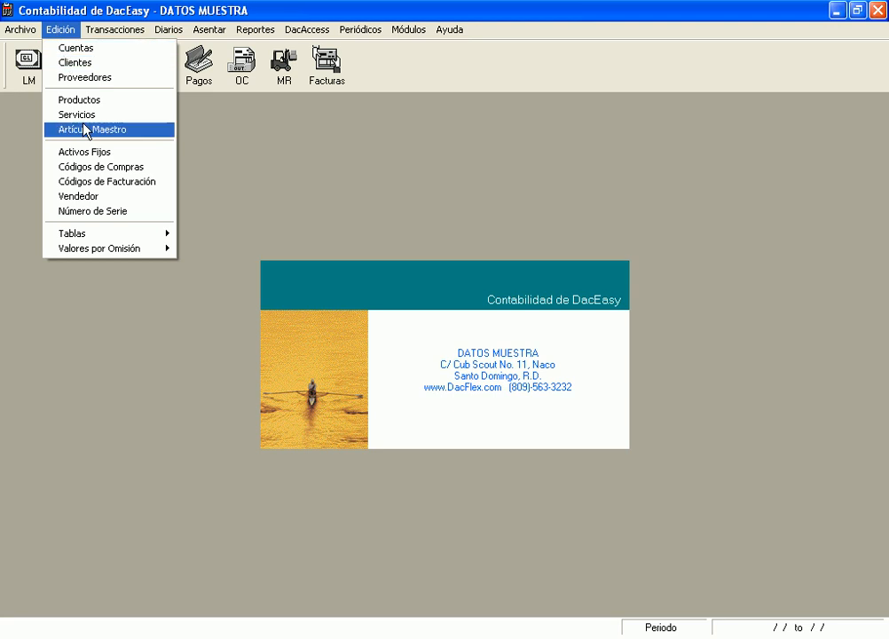
mouse_move(161, 234)
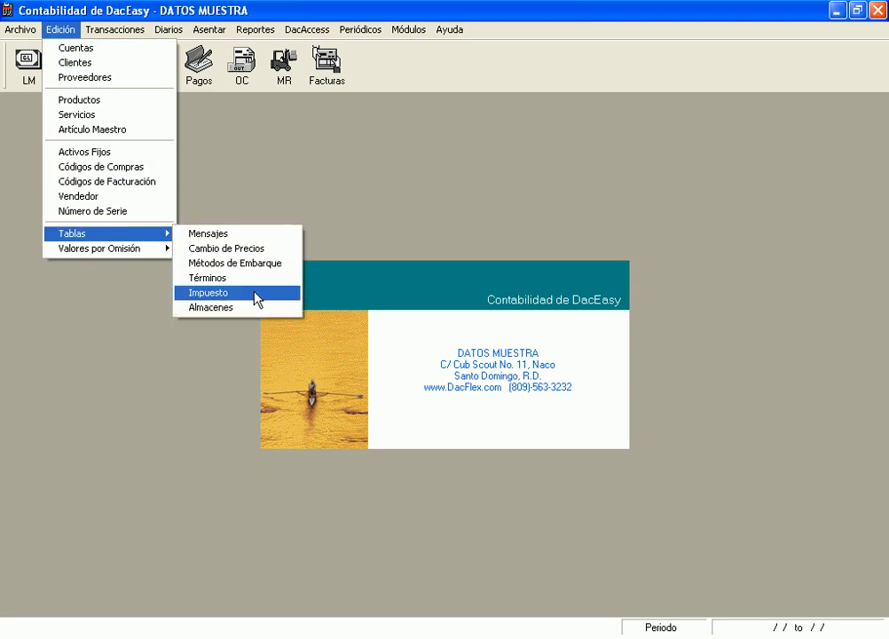
left_click(371, 187)
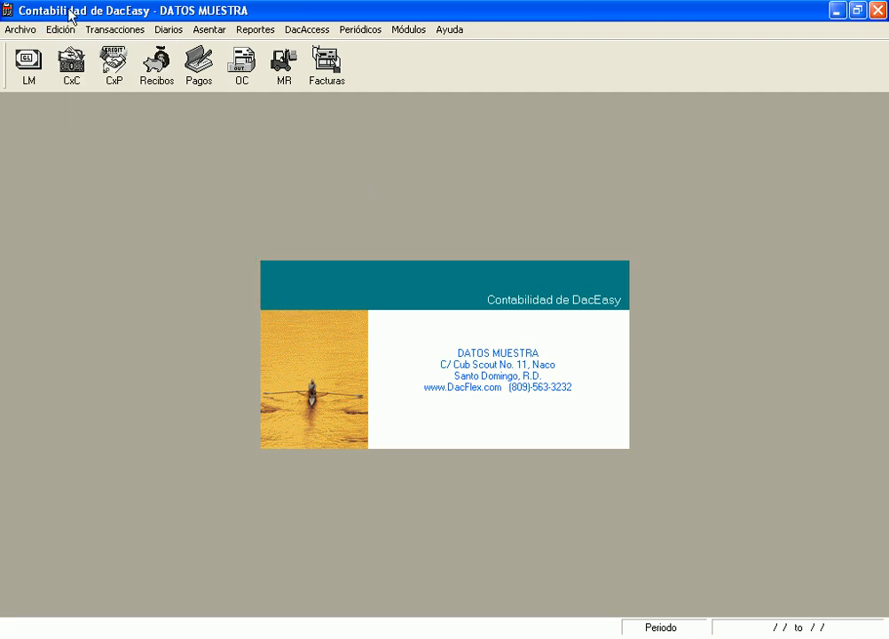
left_click(62, 30)
left_click(328, 181)
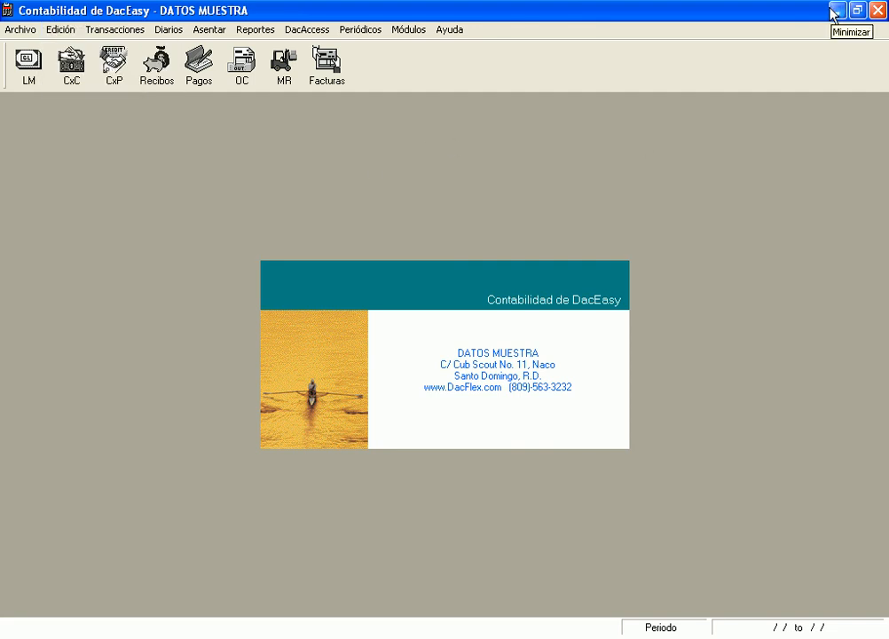
left_click(60, 29)
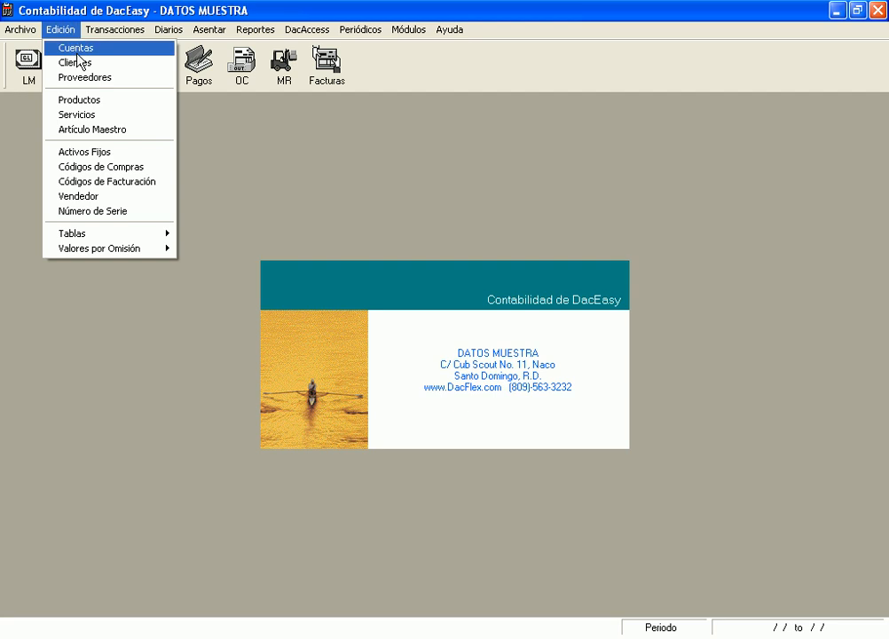
left_click(94, 78)
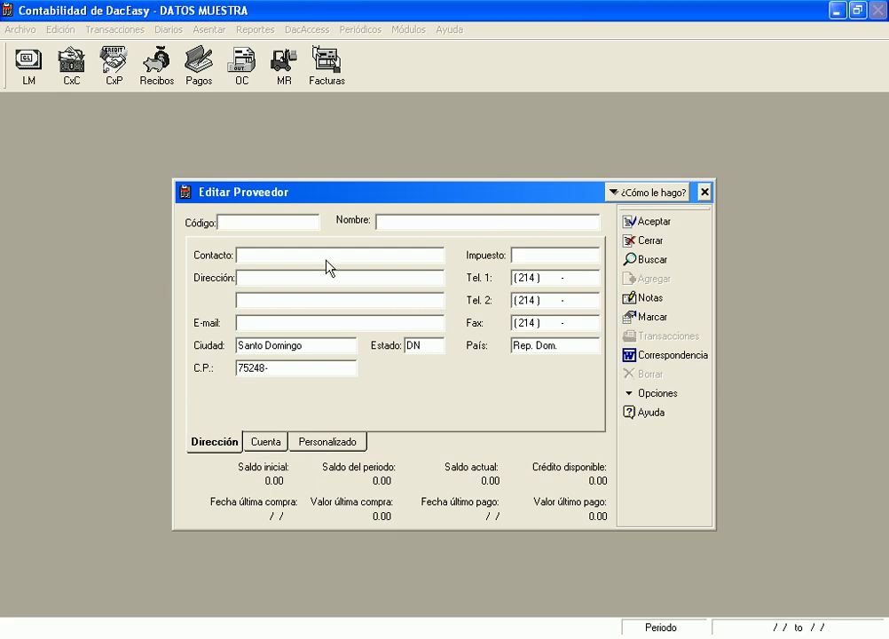
left_click(266, 442)
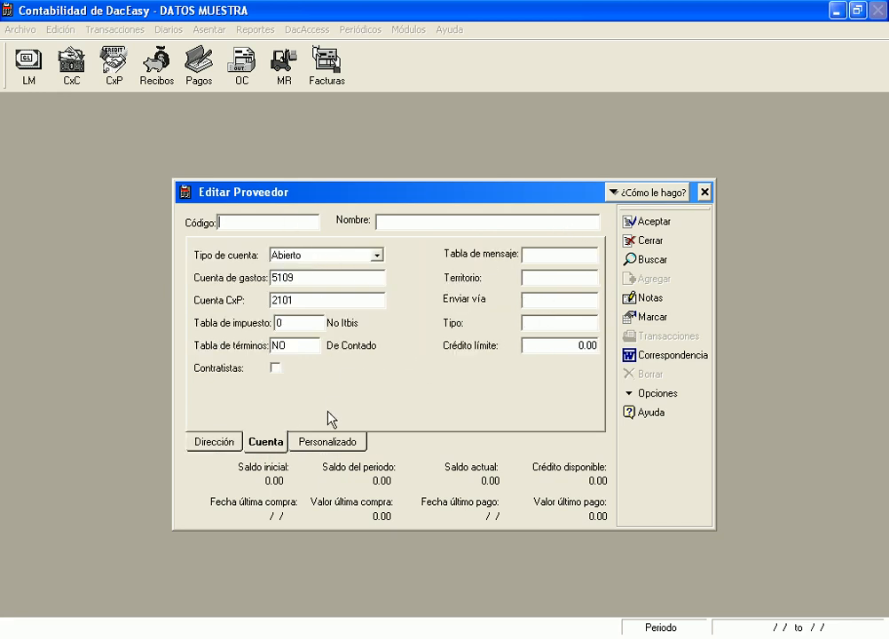
left_click(379, 257)
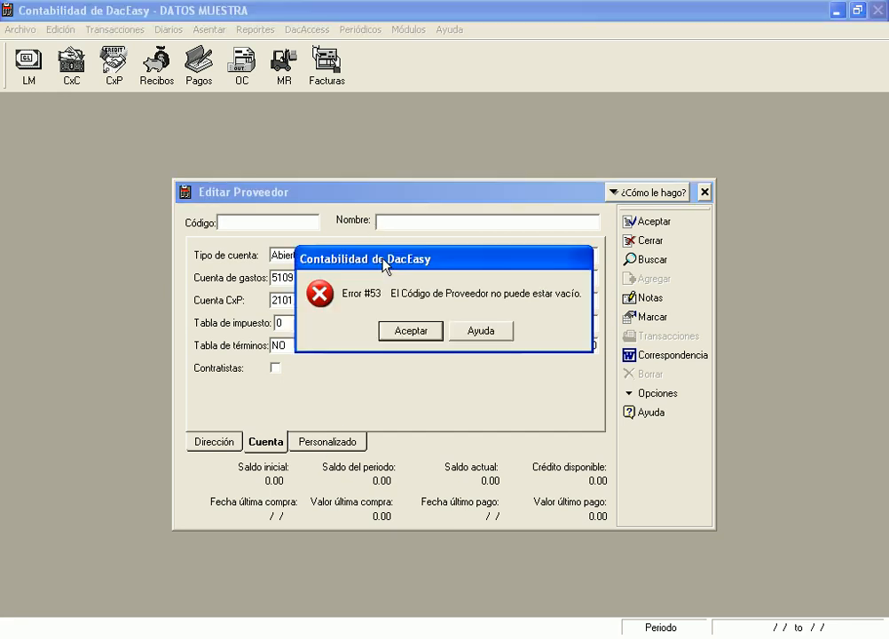
left_click(399, 334)
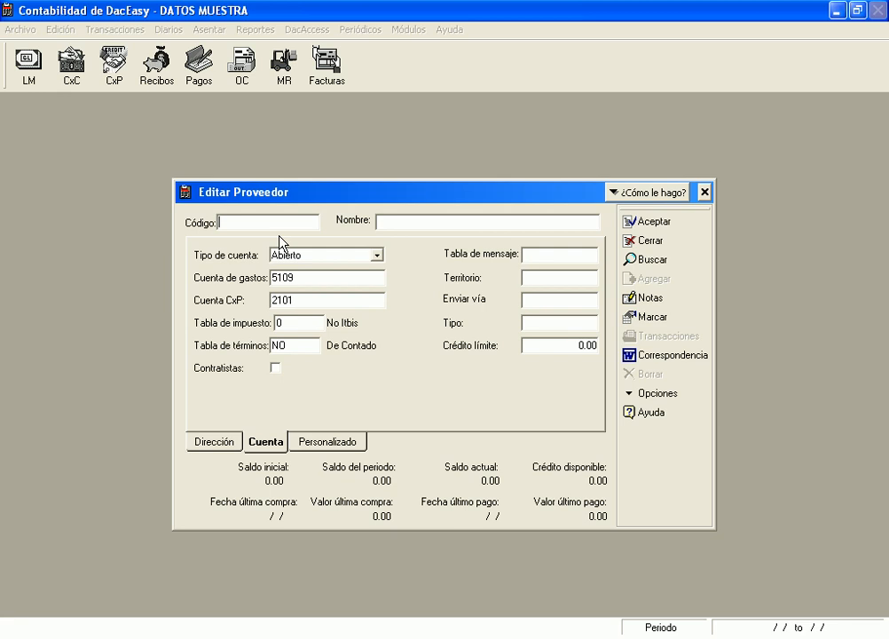
key("F2")
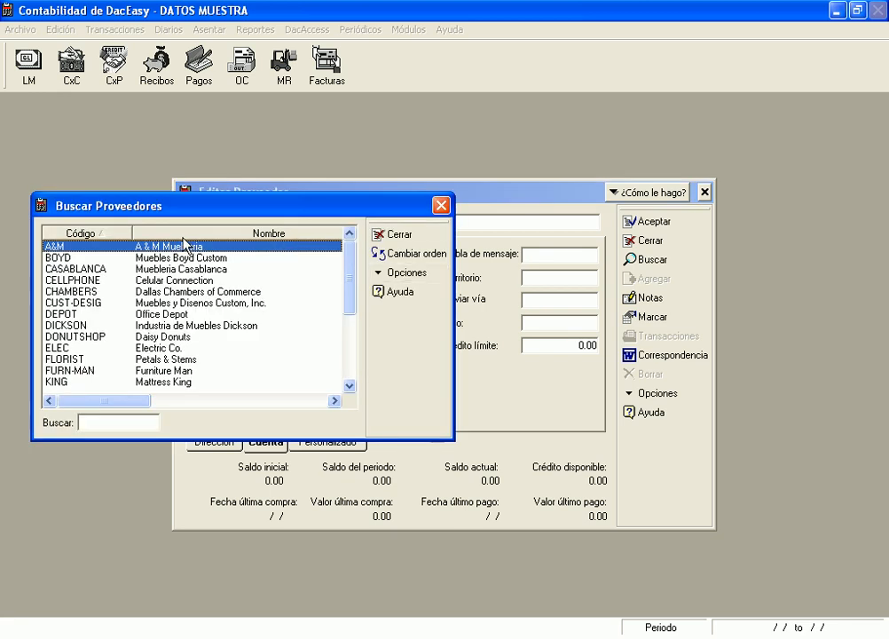
key("Return")
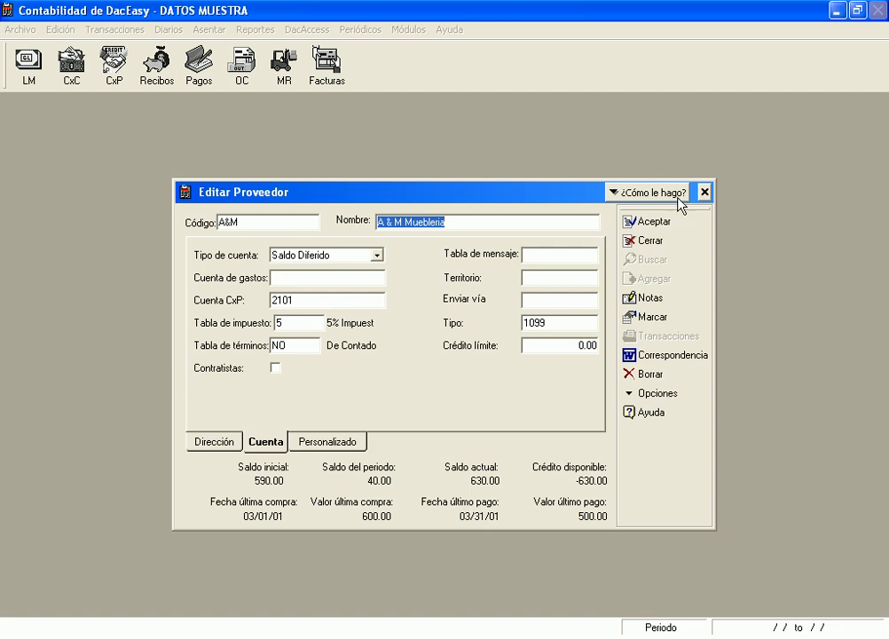
left_click(705, 192)
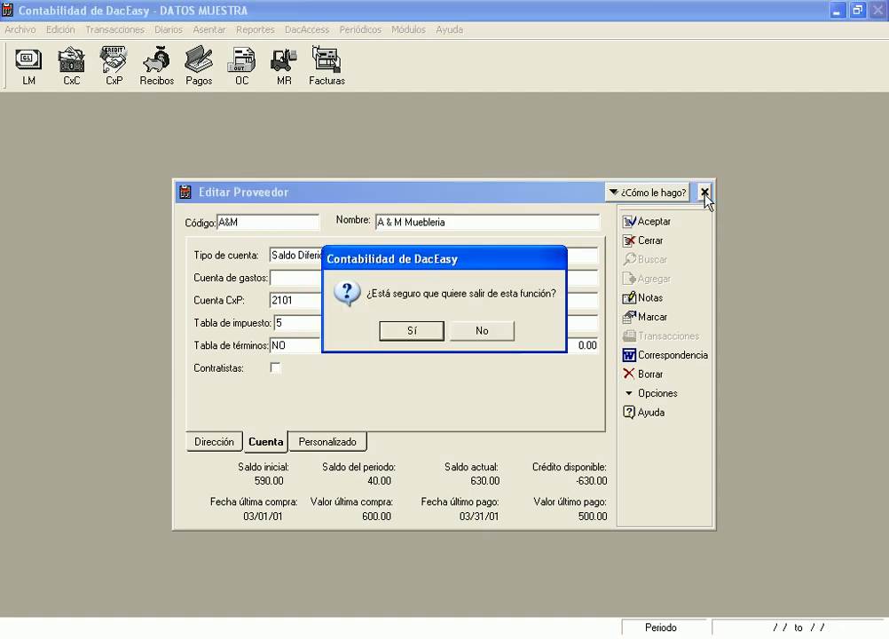
left_click(411, 331)
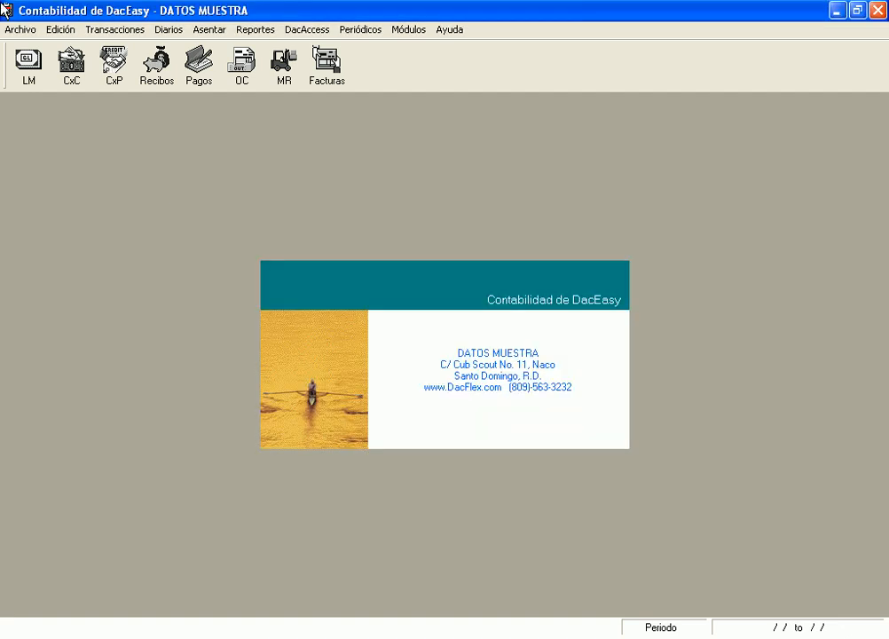
Load product 5PC-OAK, 5 Piece Oak Dinette, into the product form and glance at the account list
left_click(60, 29)
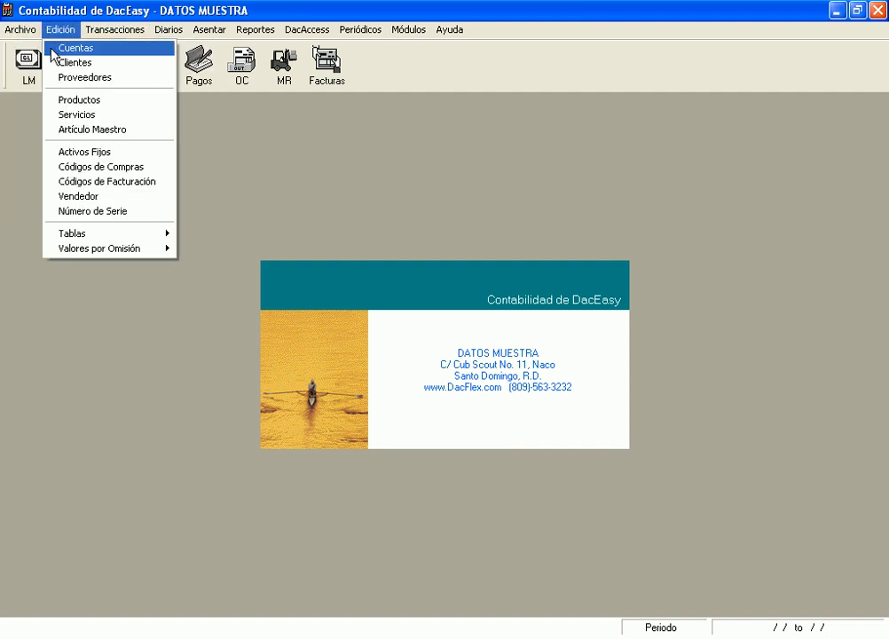
left_click(83, 102)
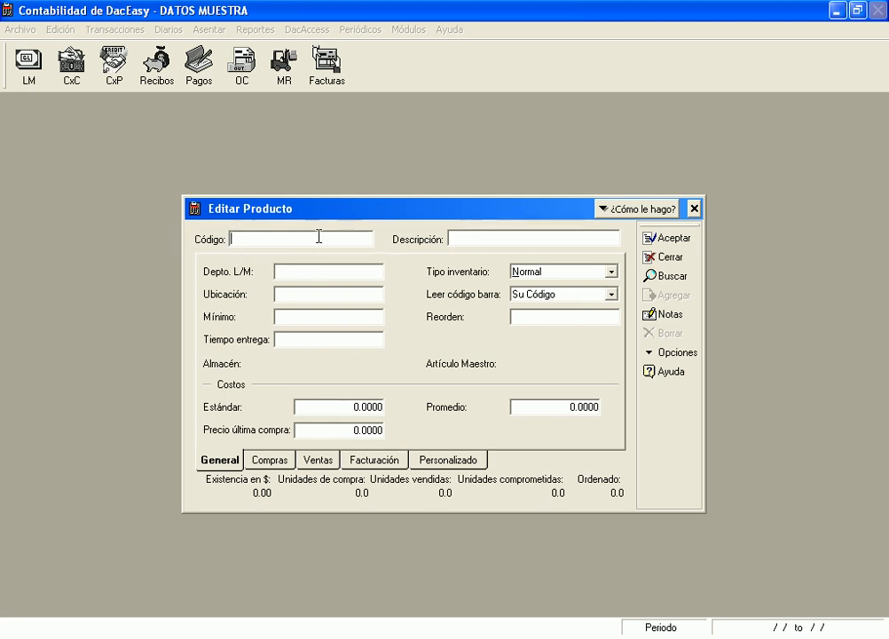
left_click(487, 244)
left_click(437, 336)
key("F2")
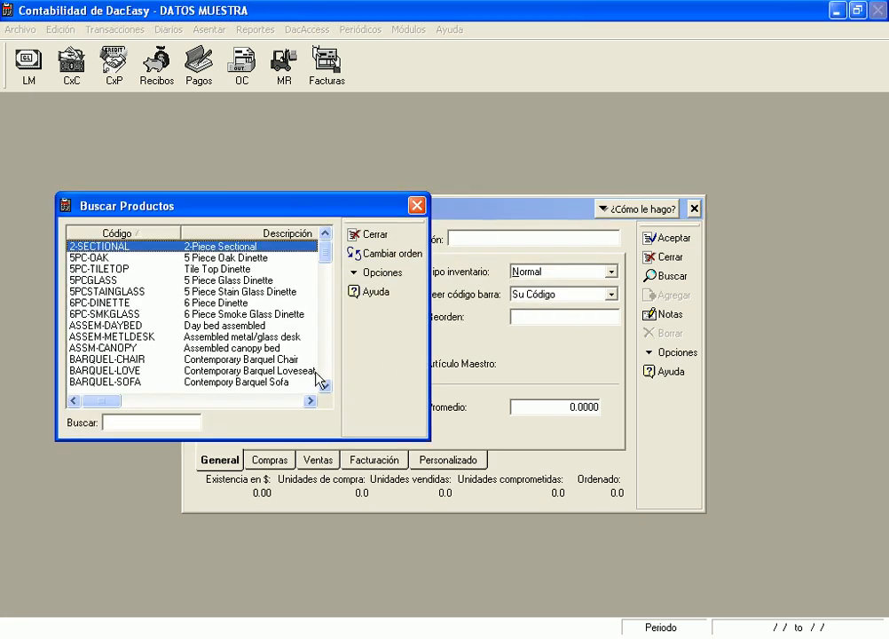
left_click(123, 260)
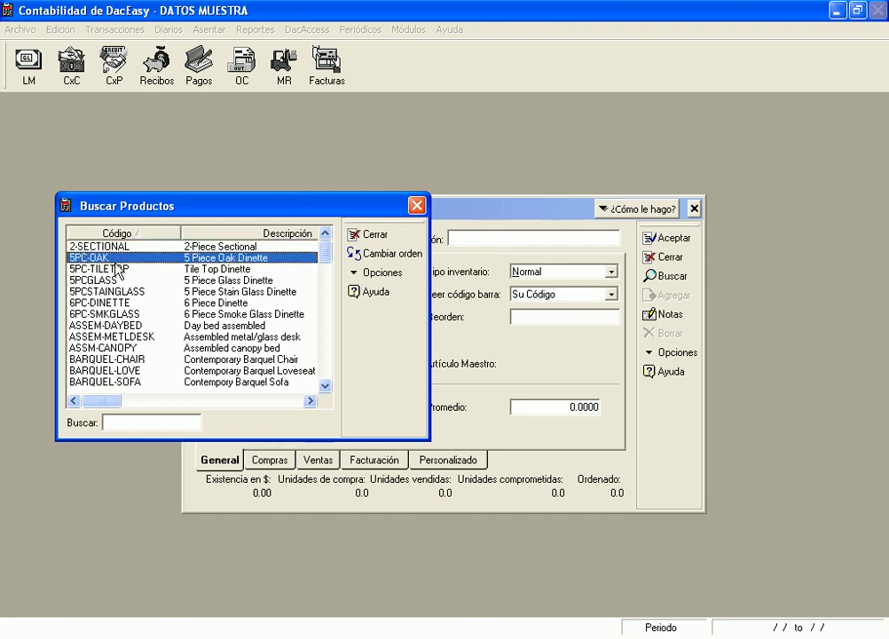
double_click(104, 257)
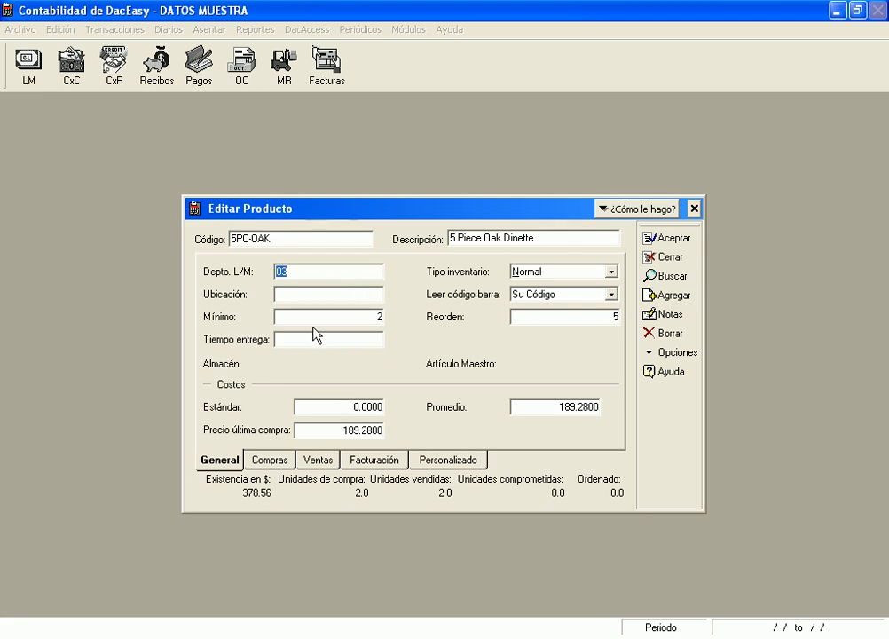
key("F2")
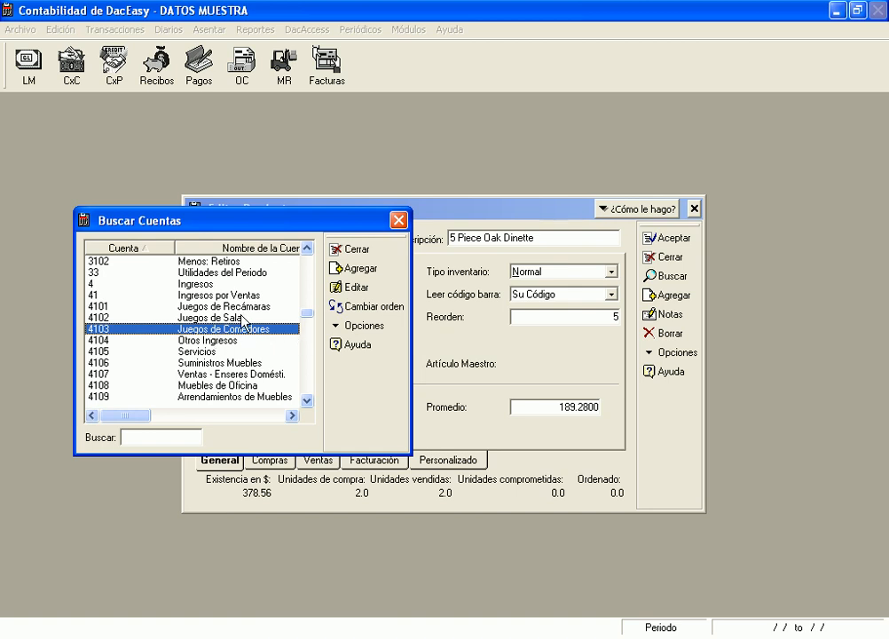
left_click(398, 220)
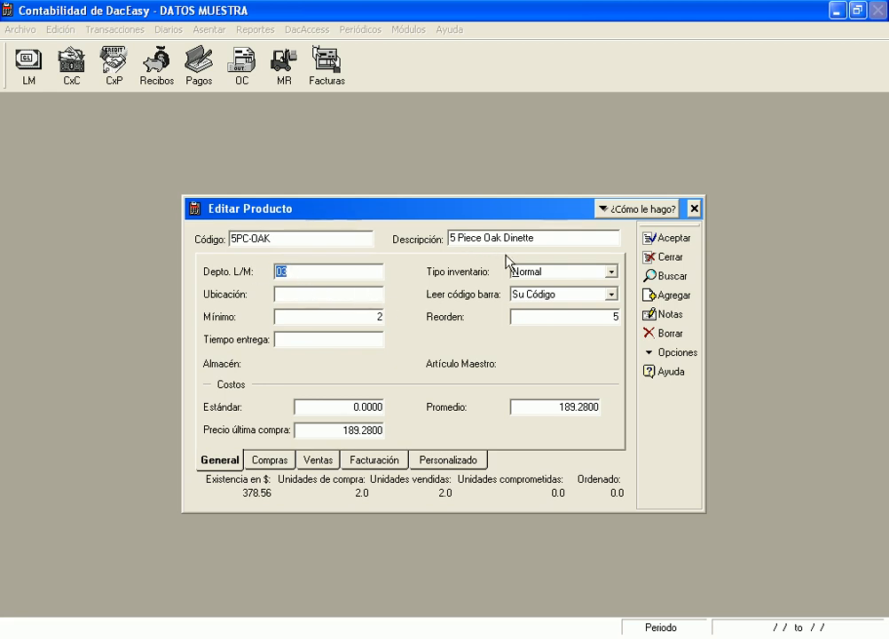
left_click(616, 273)
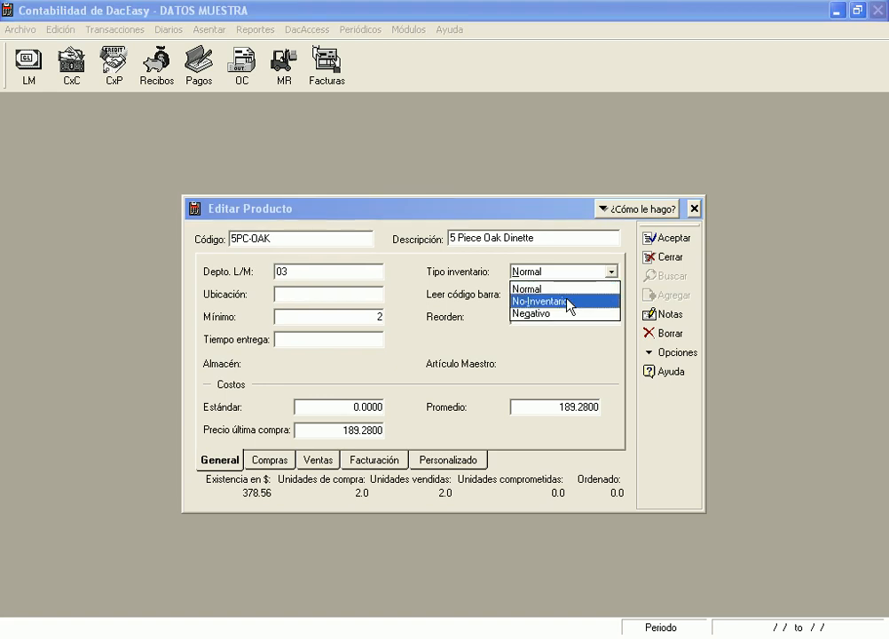
left_click(564, 342)
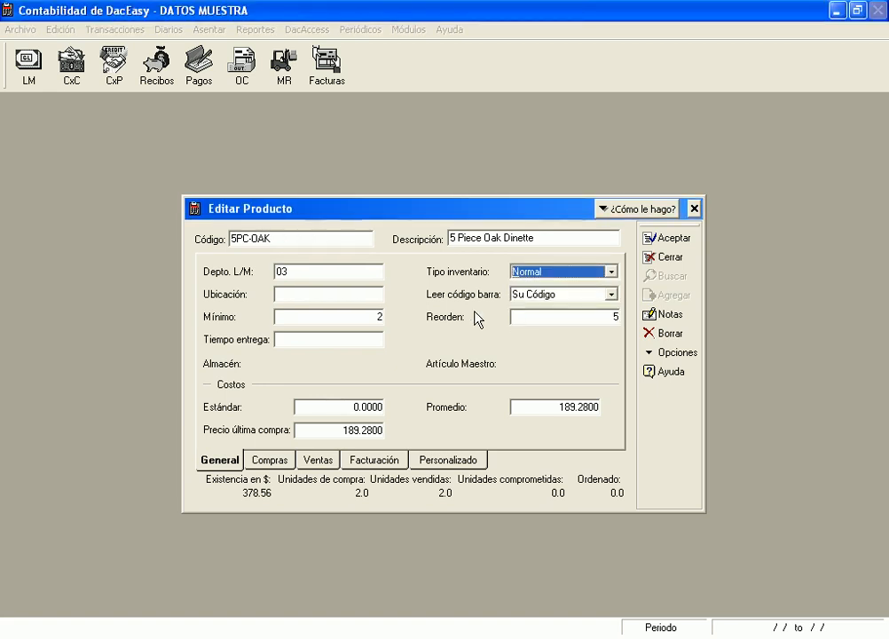
left_click(614, 297)
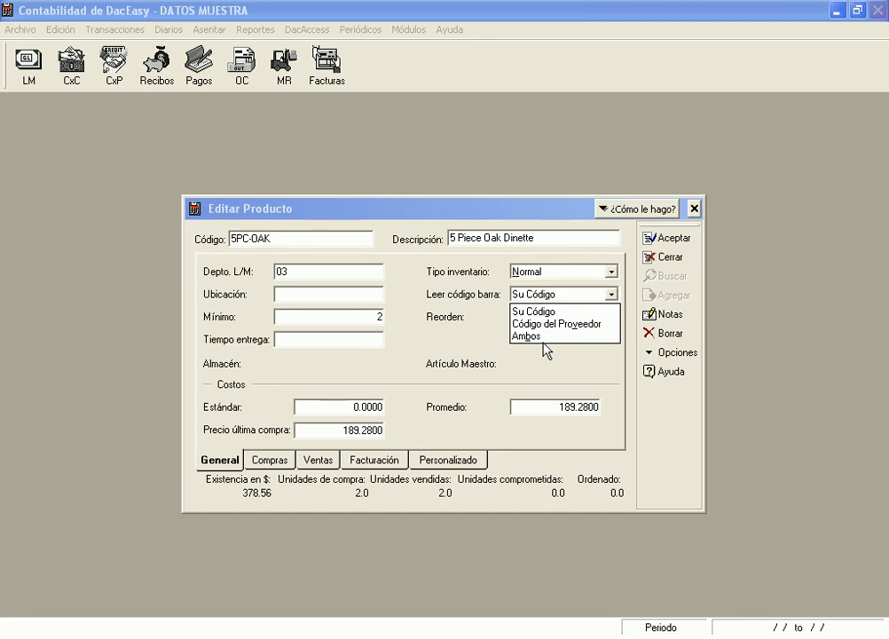
left_click(330, 298)
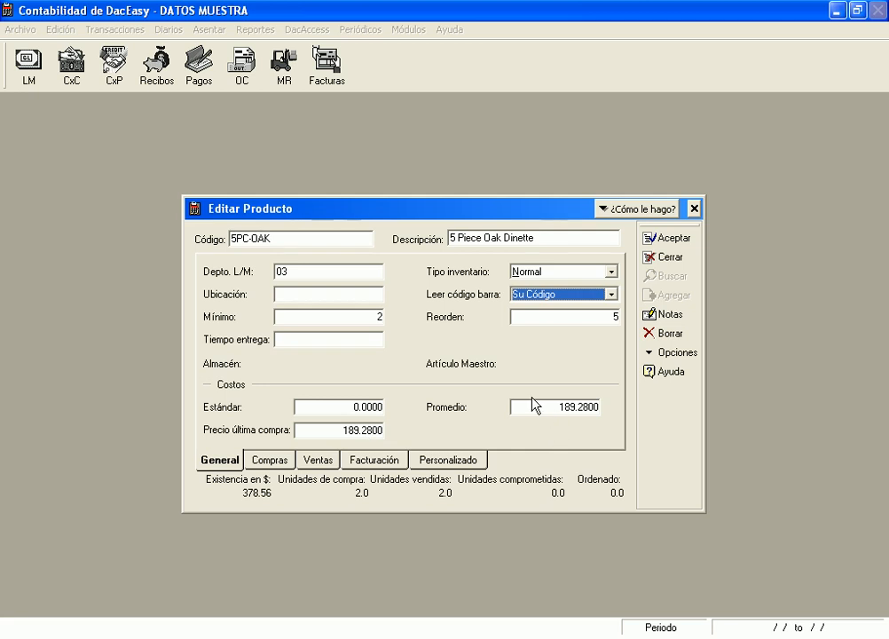
Enter A&M as the supplier for 5PC-OAK on the Compras tab
left_click(277, 467)
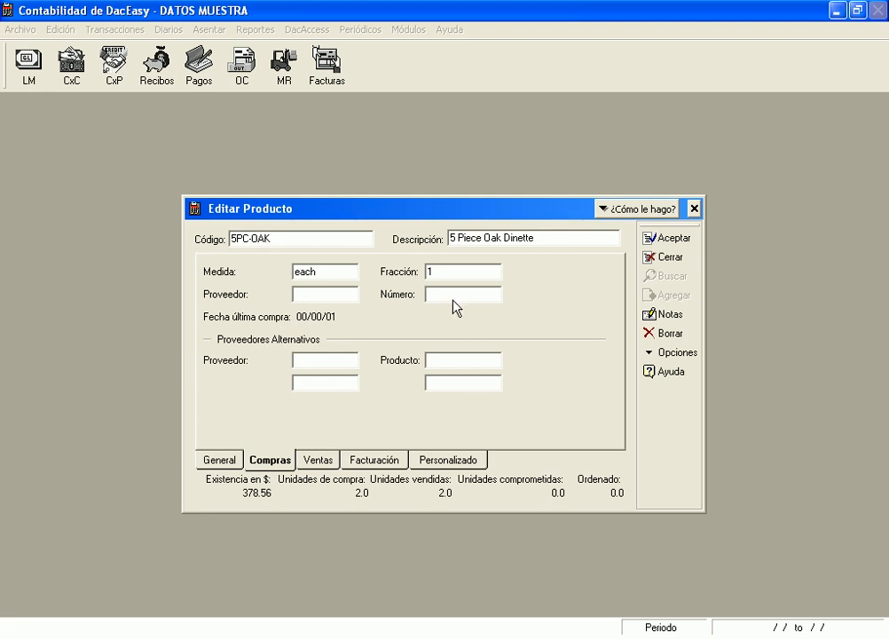
left_click(325, 295)
key("F2")
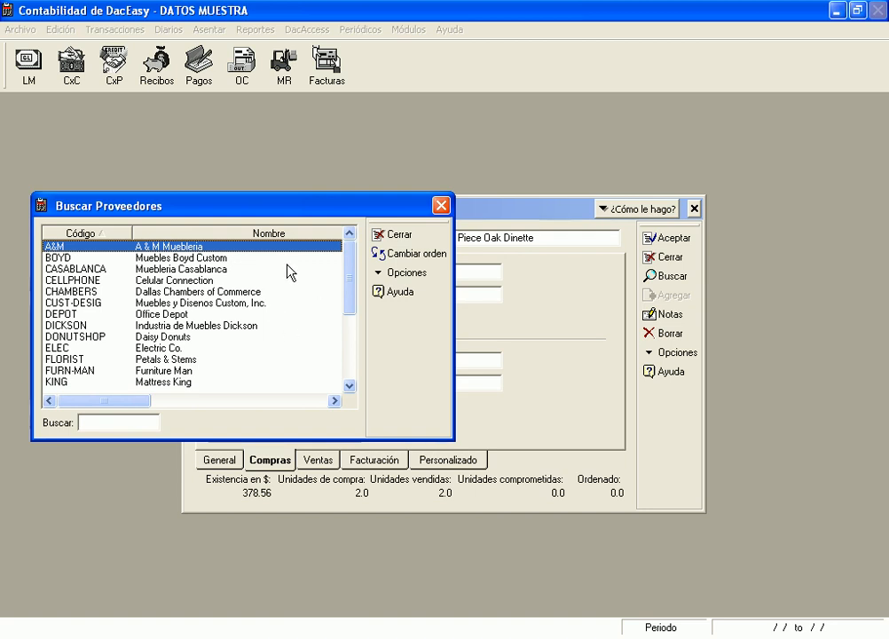
key("Return")
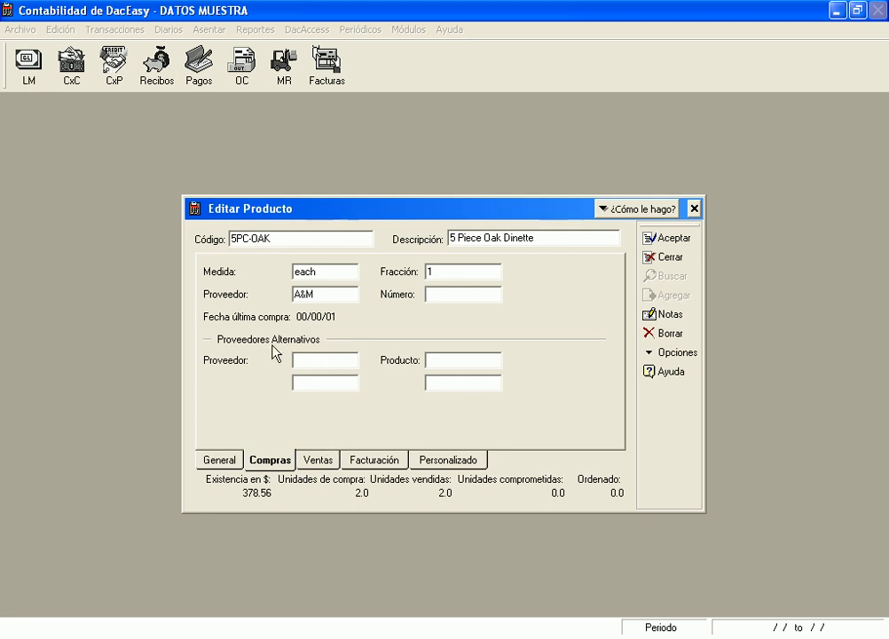
Review the Ventas, Facturación and Personalizado tabs, then close the product form with Sí
left_click(320, 462)
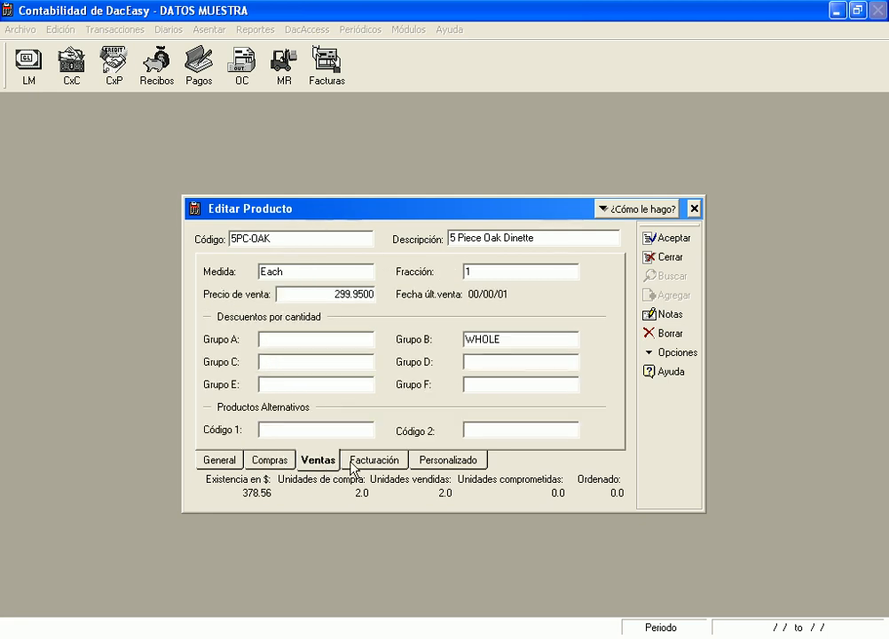
left_click(380, 462)
left_click(445, 459)
left_click(392, 459)
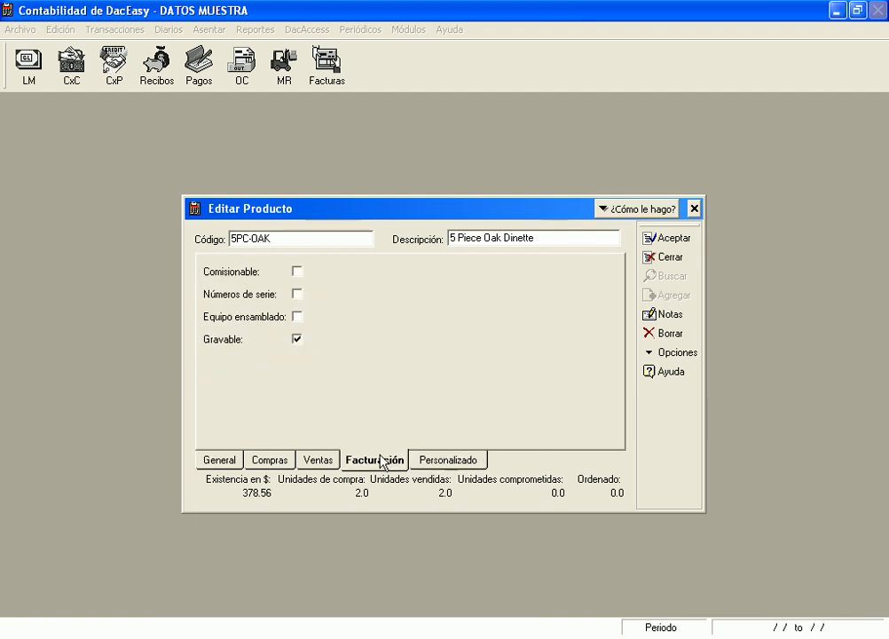
left_click(318, 461)
left_click(389, 461)
left_click(444, 459)
left_click(368, 461)
left_click(315, 460)
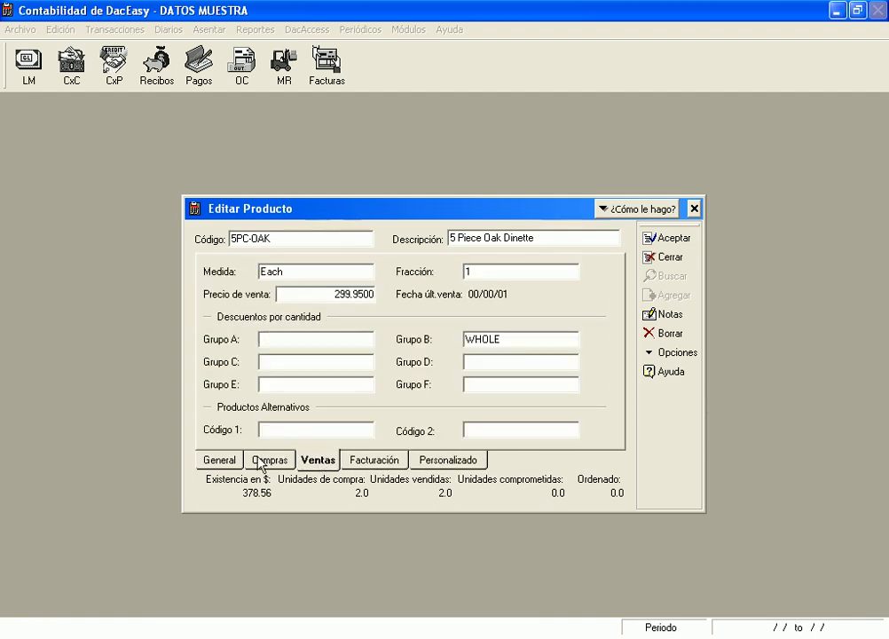
left_click(267, 460)
left_click(315, 461)
left_click(372, 462)
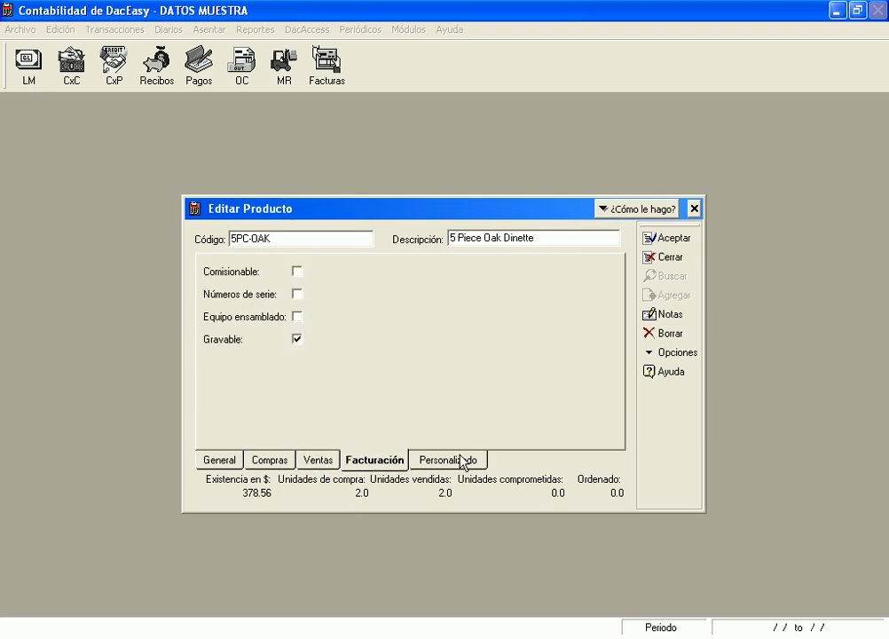
left_click(453, 462)
left_click(373, 462)
left_click(319, 461)
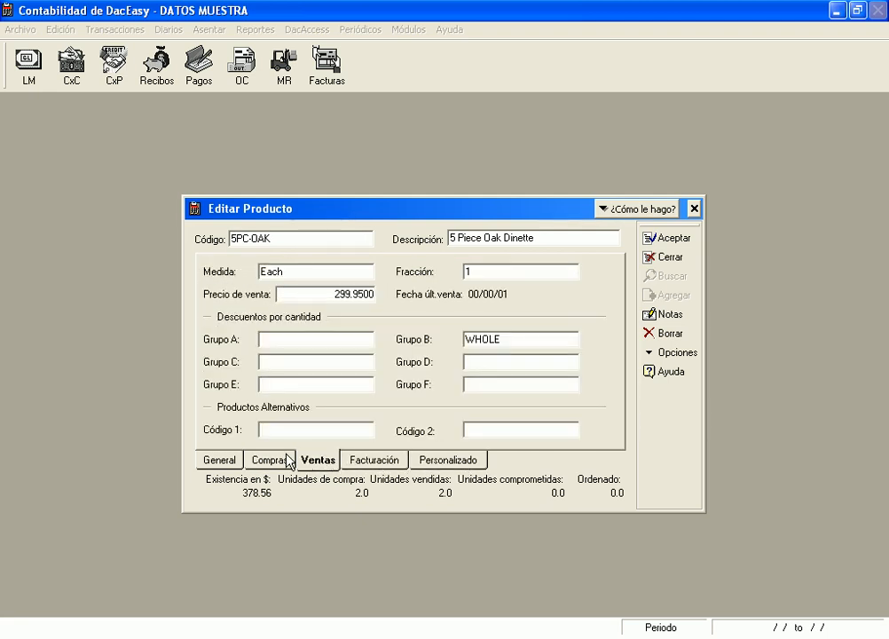
left_click(282, 461)
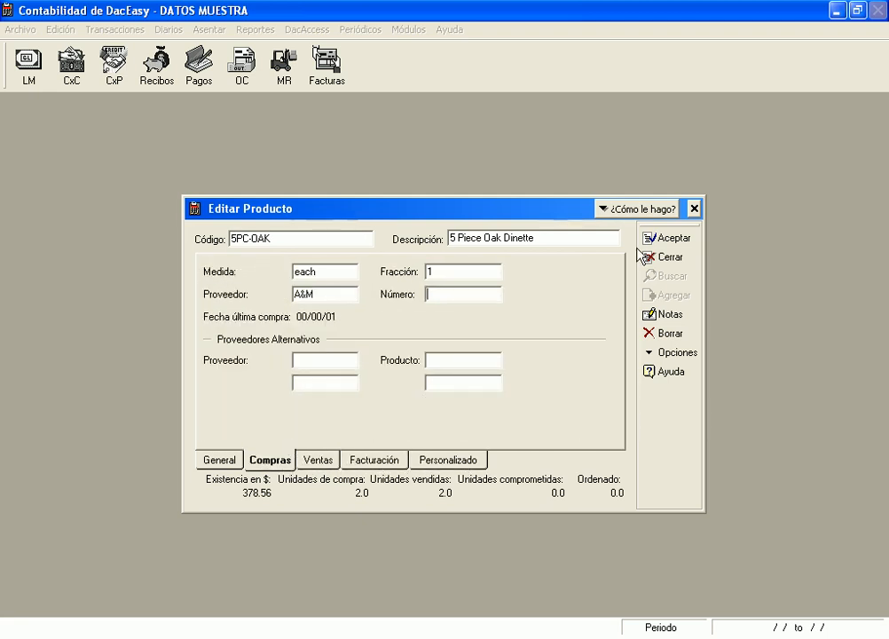
left_click(694, 209)
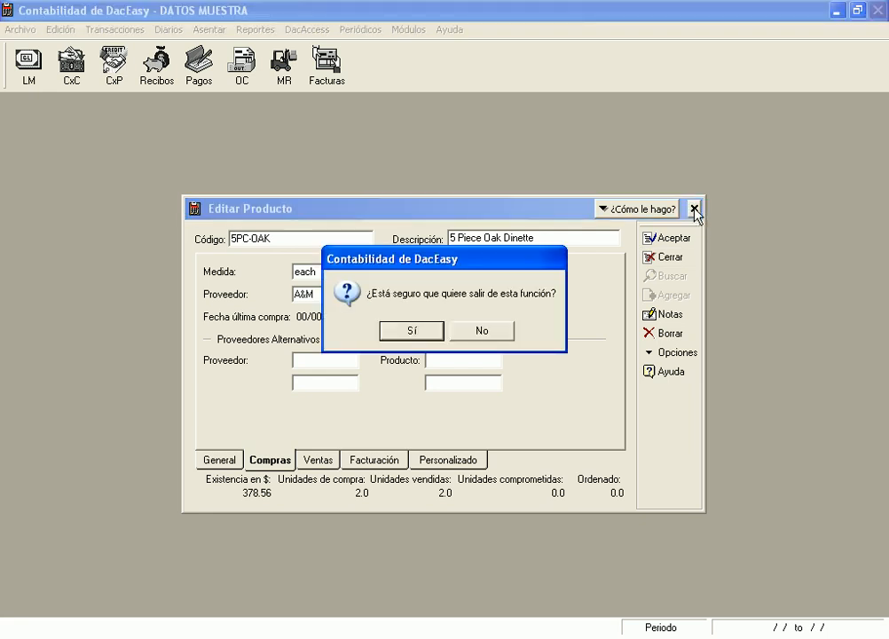
left_click(432, 334)
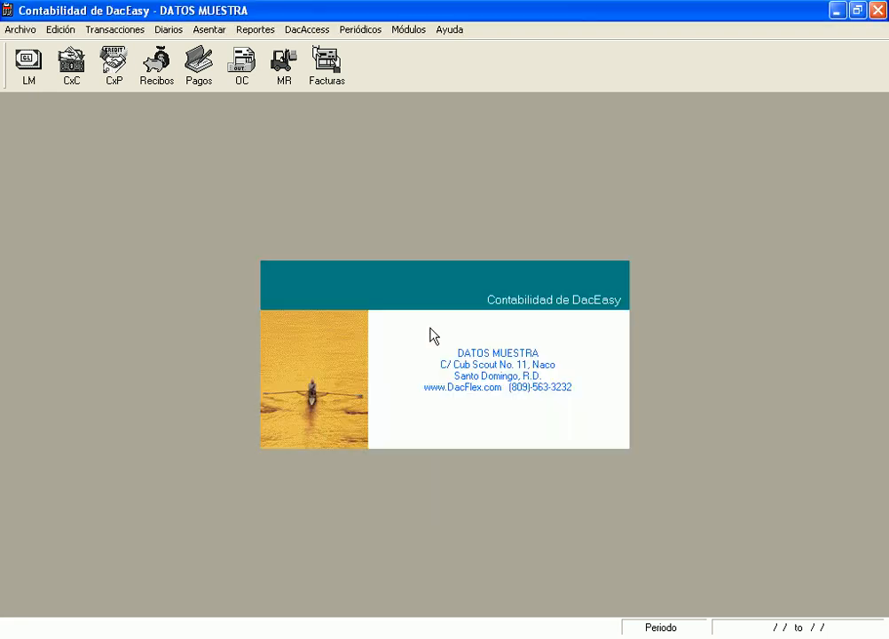
left_click(61, 29)
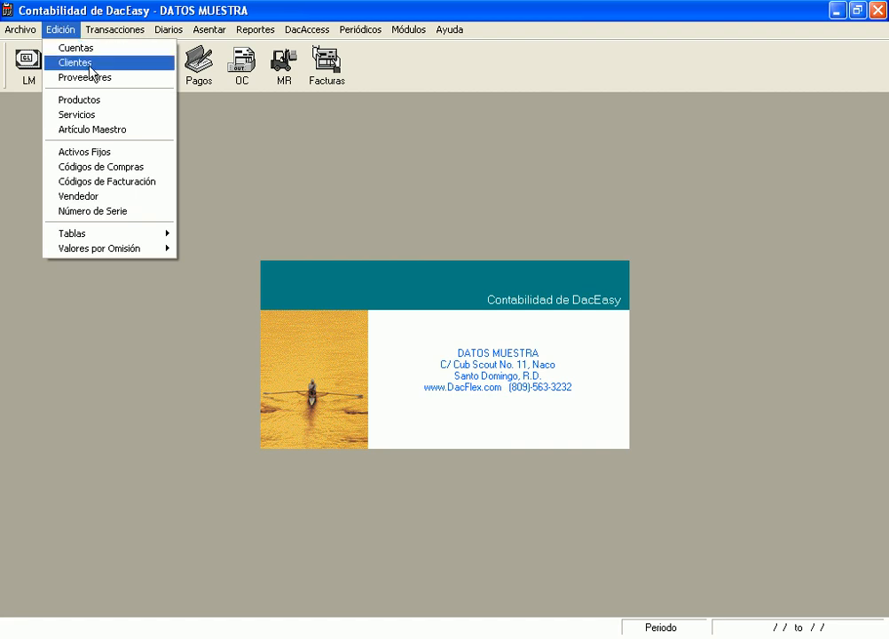
left_click(91, 116)
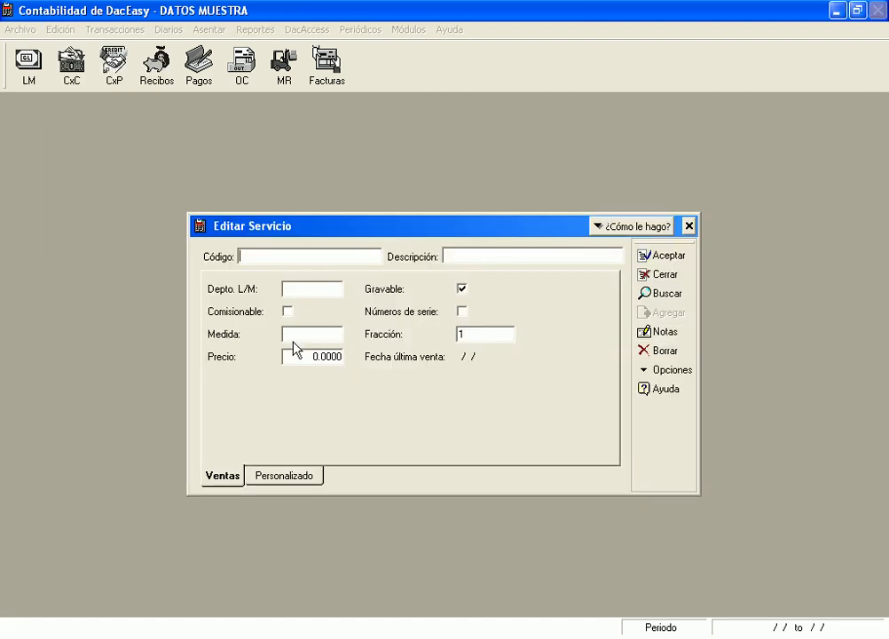
key("F2")
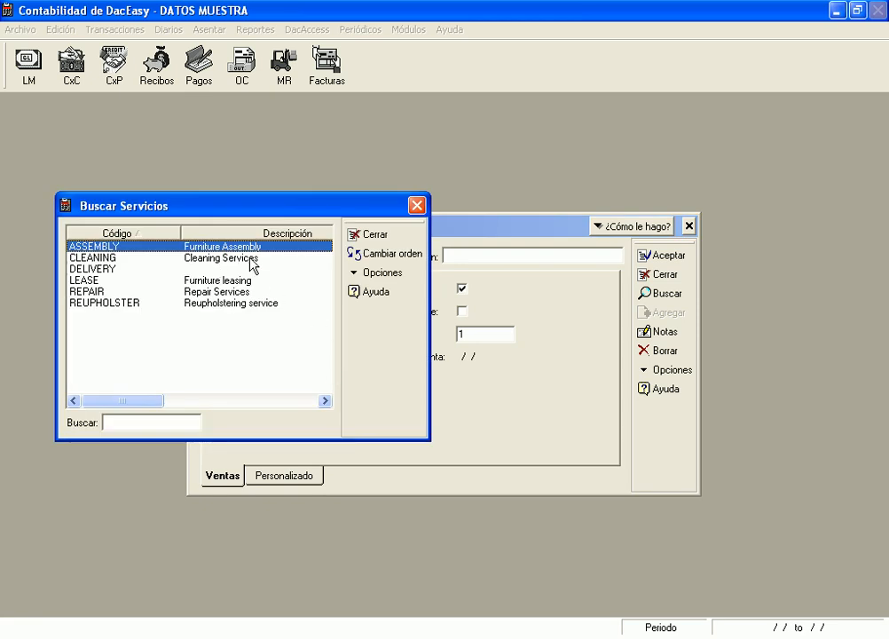
left_click(225, 282)
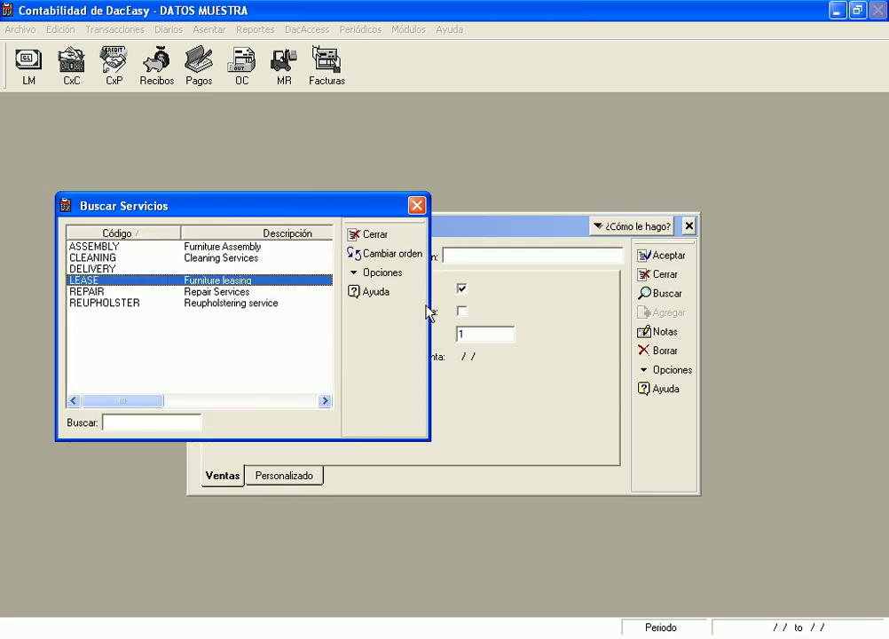
key("Return")
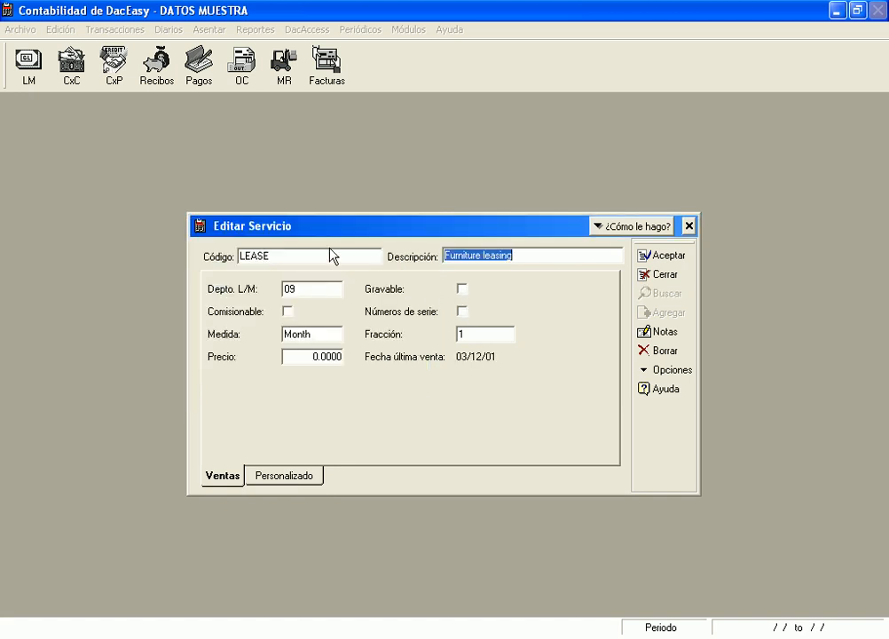
left_click(690, 227)
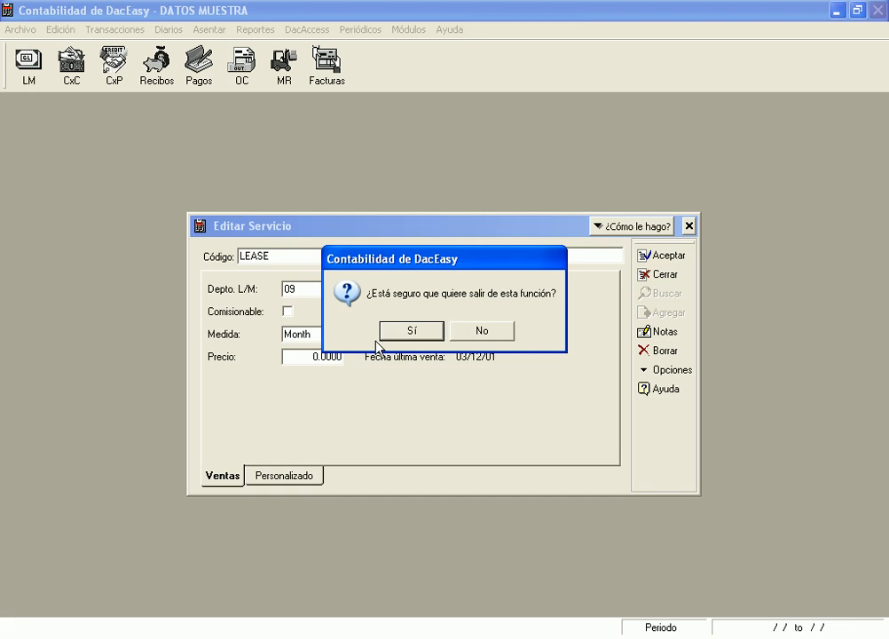
left_click(494, 334)
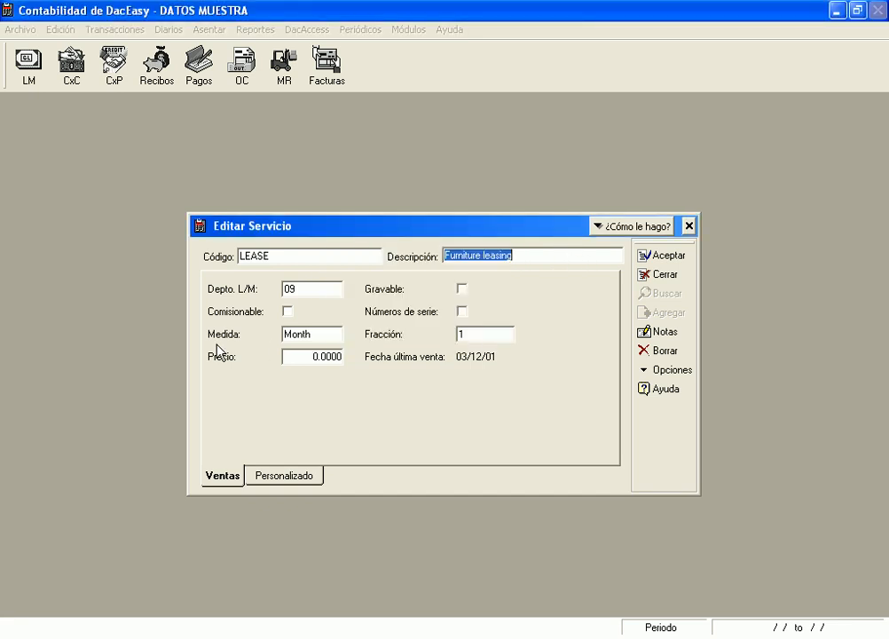
left_click(690, 228)
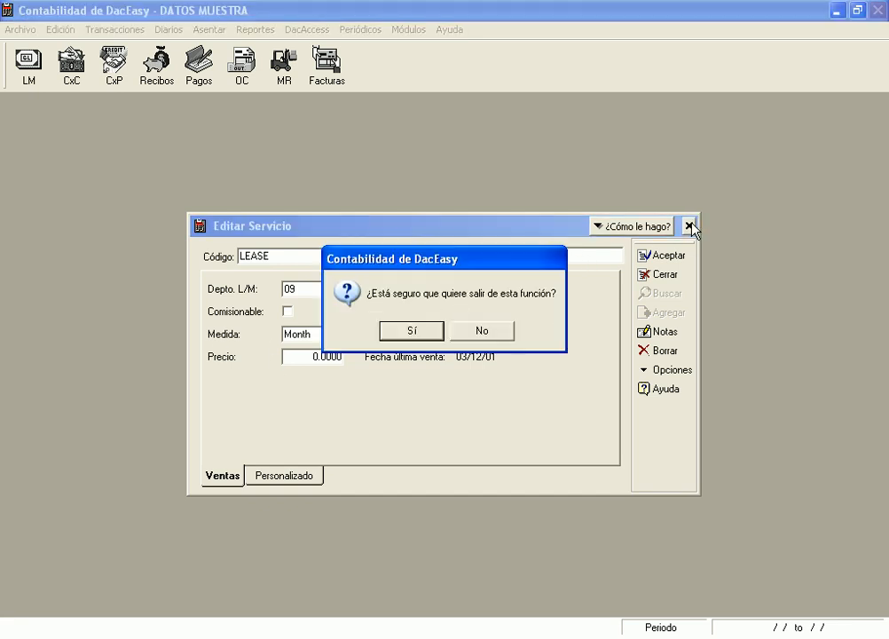
left_click(432, 334)
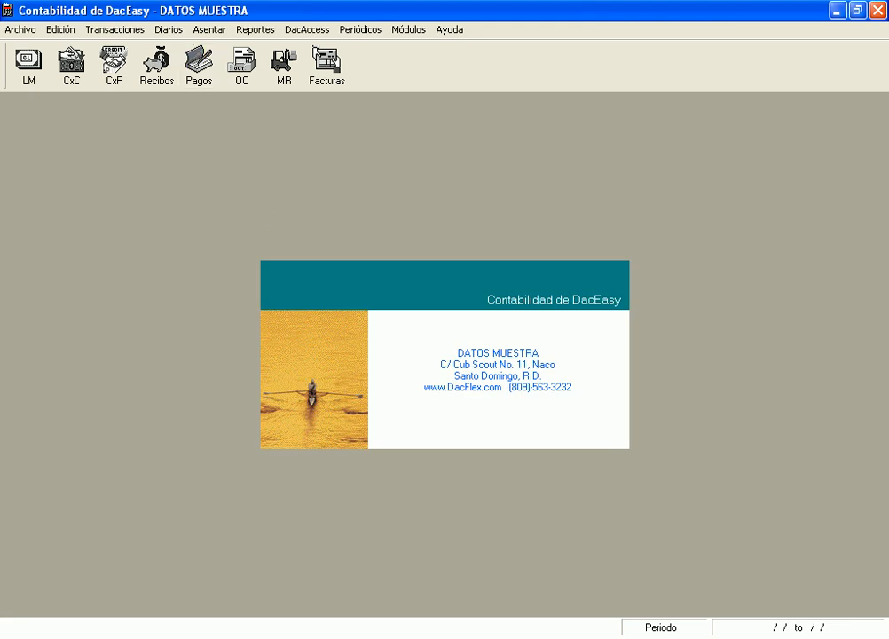
left_click(11, 29)
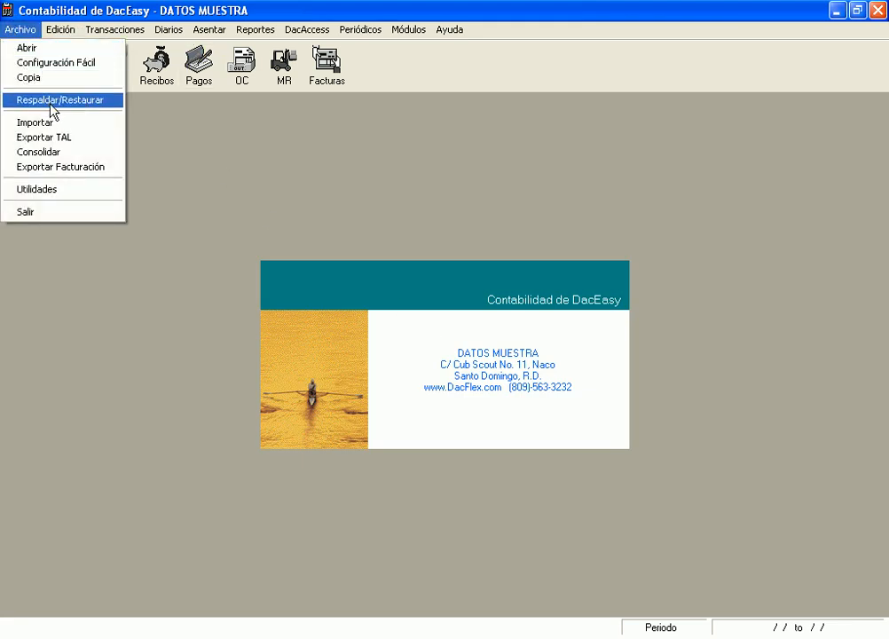
left_click(404, 197)
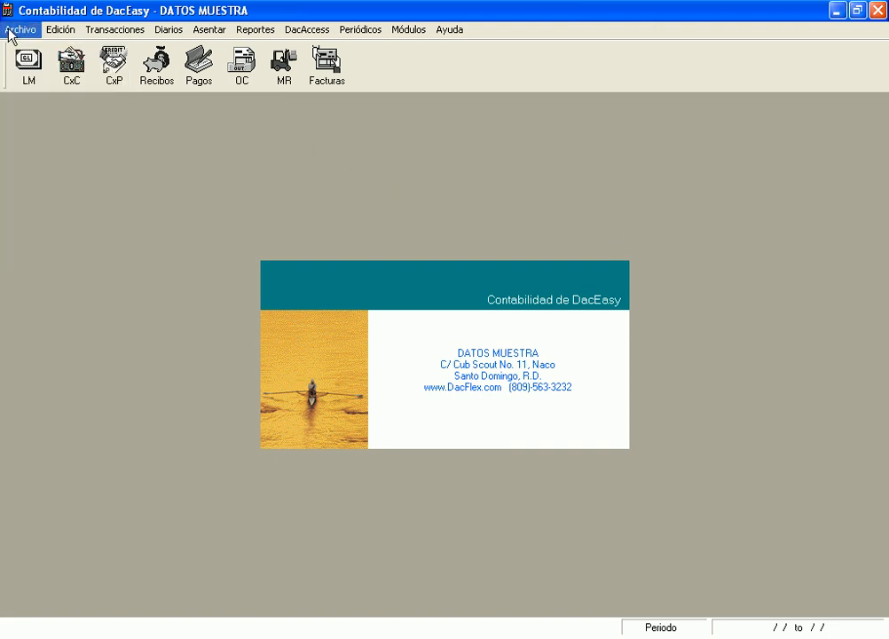